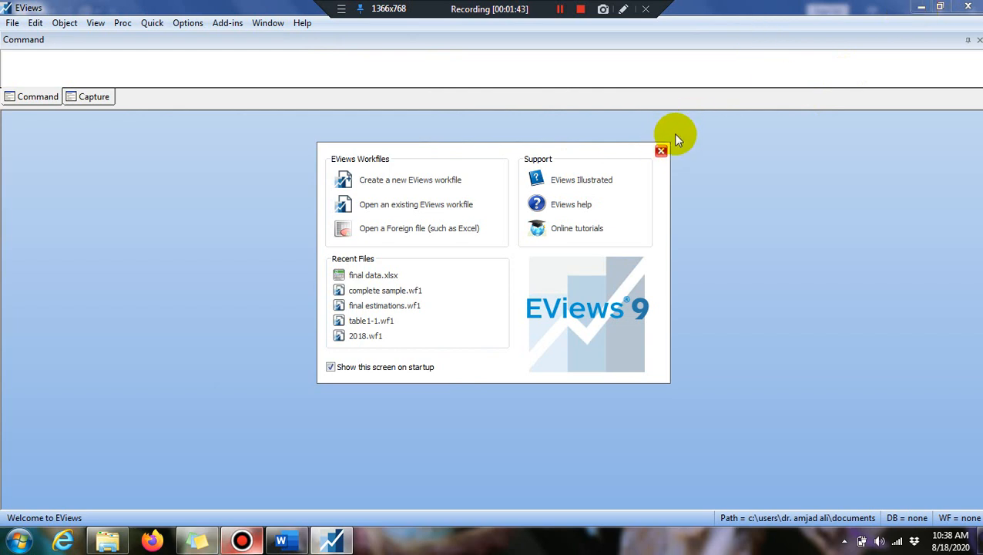
Dismiss the EViews startup screen and close the program.
{"action": "left_click", "coordinate": [659, 154]}
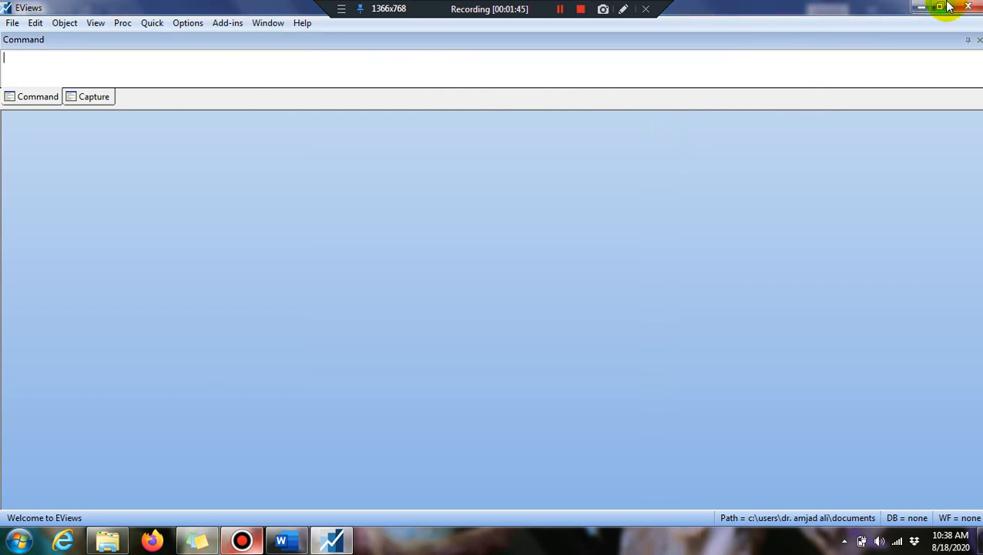
{"action": "left_click", "coordinate": [966, 7]}
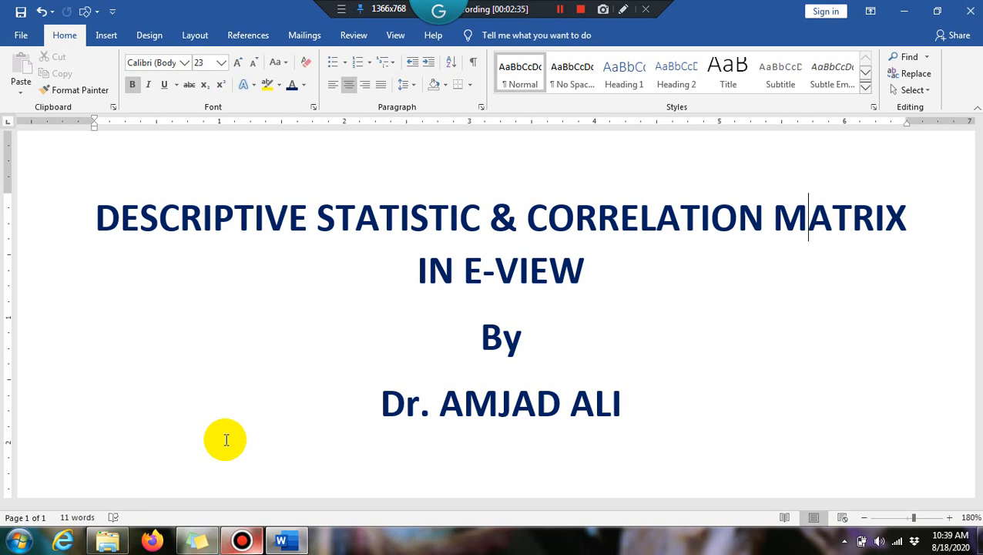
Open the Data_Extract_From World Development Indicators workbook in Excel and auto-fit the Series Name column.
{"action": "left_click", "coordinate": [108, 539]}
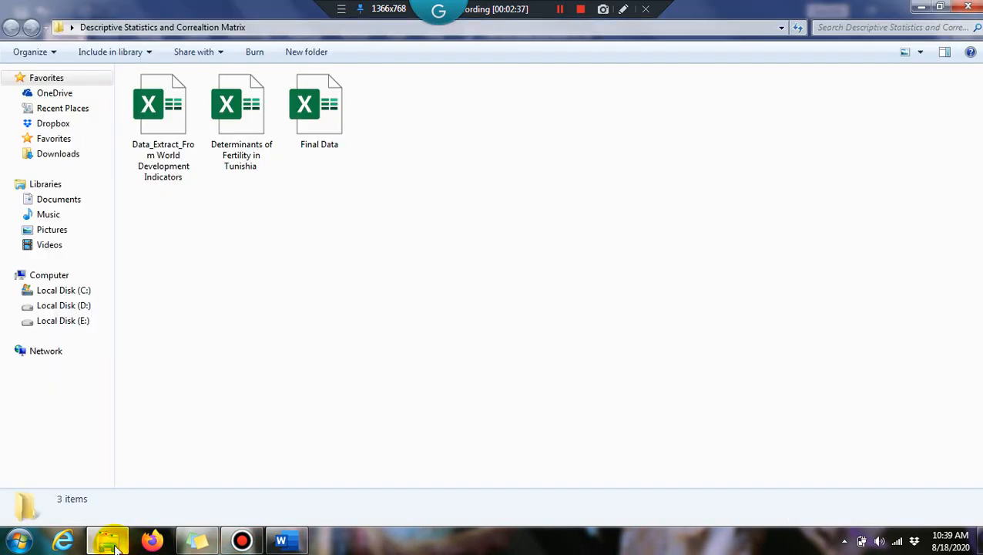
{"action": "double_click", "coordinate": [184, 154]}
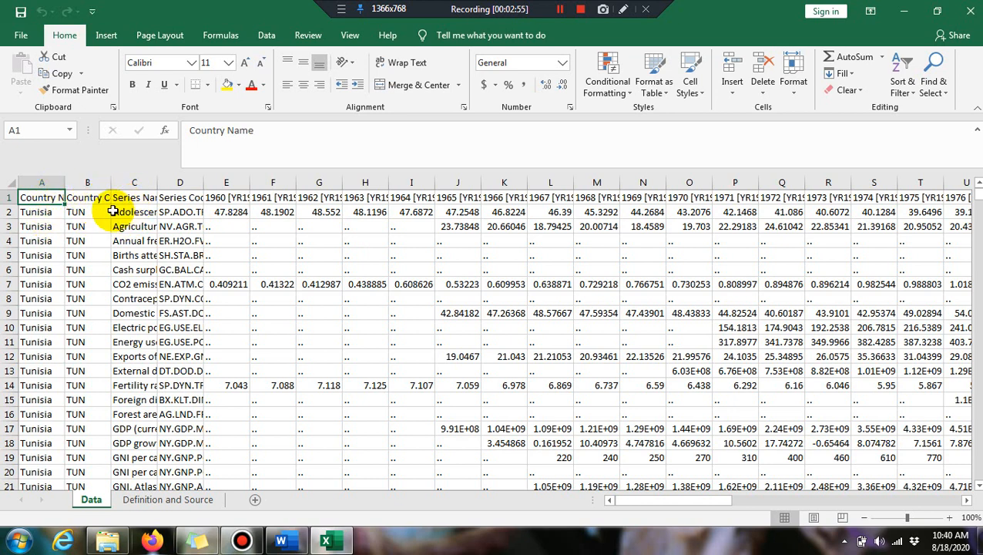
{"action": "double_click", "coordinate": [157, 182]}
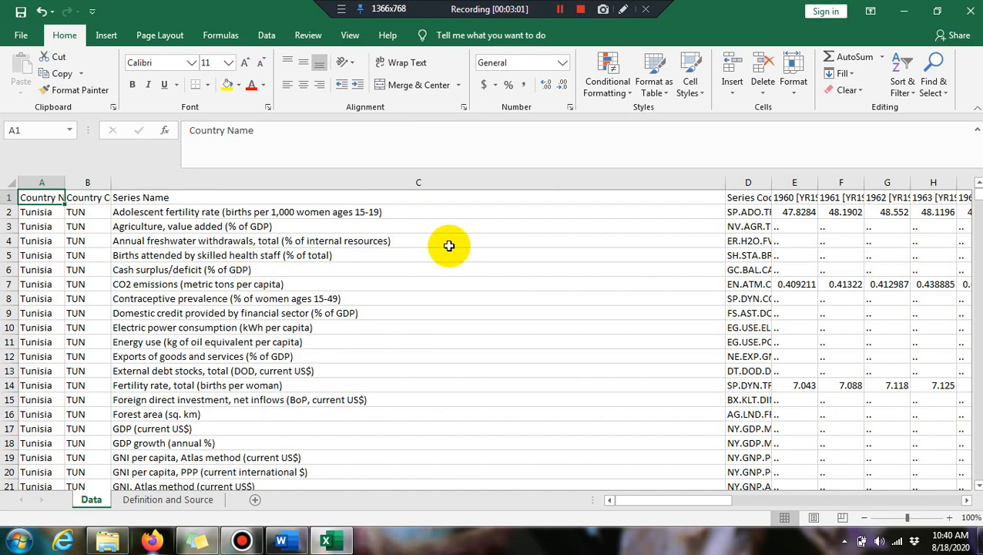
Look over the Tunisia indicators on the Data sheet and the indicator descriptions on the Definition and Source sheet.
{"action": "left_click_drag", "start_coordinate": [659, 501], "coordinate": [637, 505]}
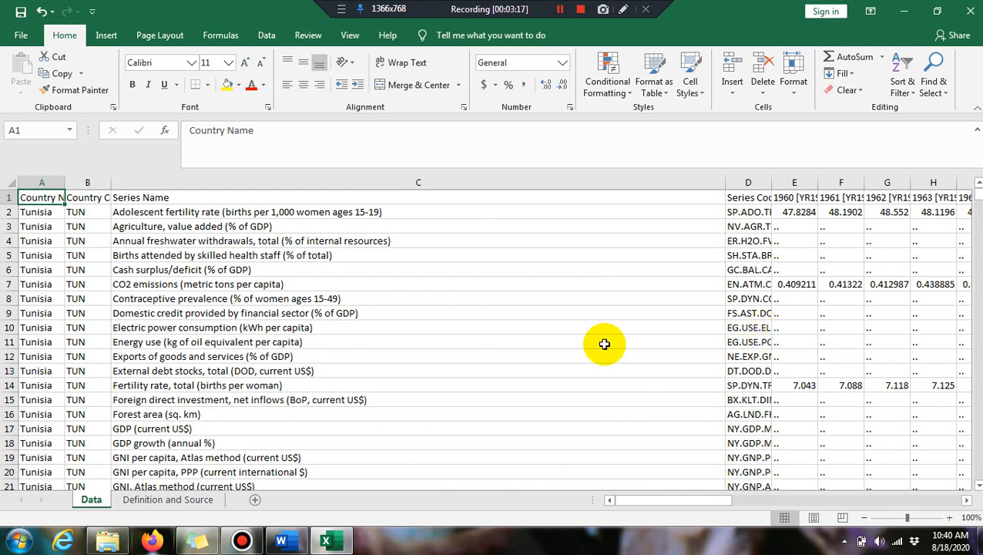
{"action": "left_click", "coordinate": [149, 500]}
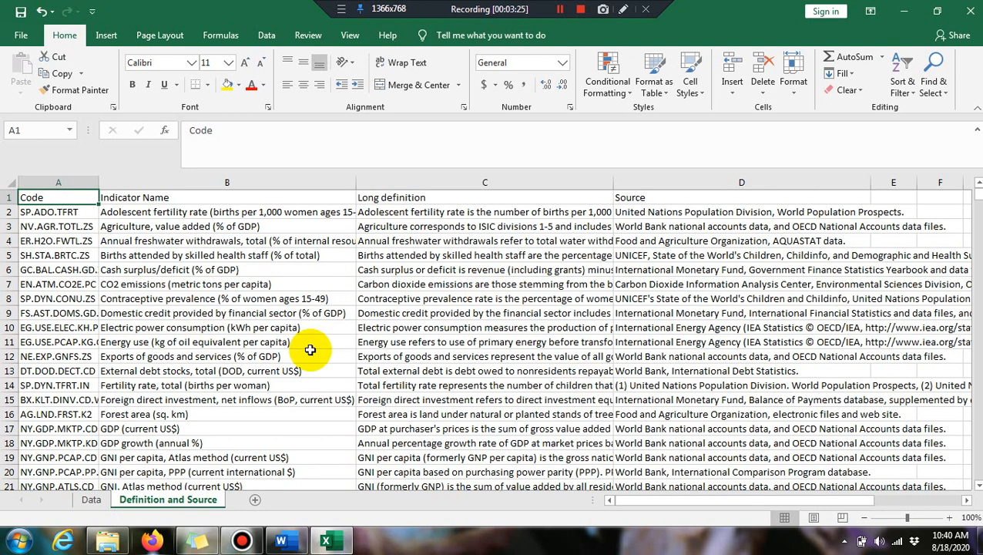
{"action": "left_click", "coordinate": [91, 499]}
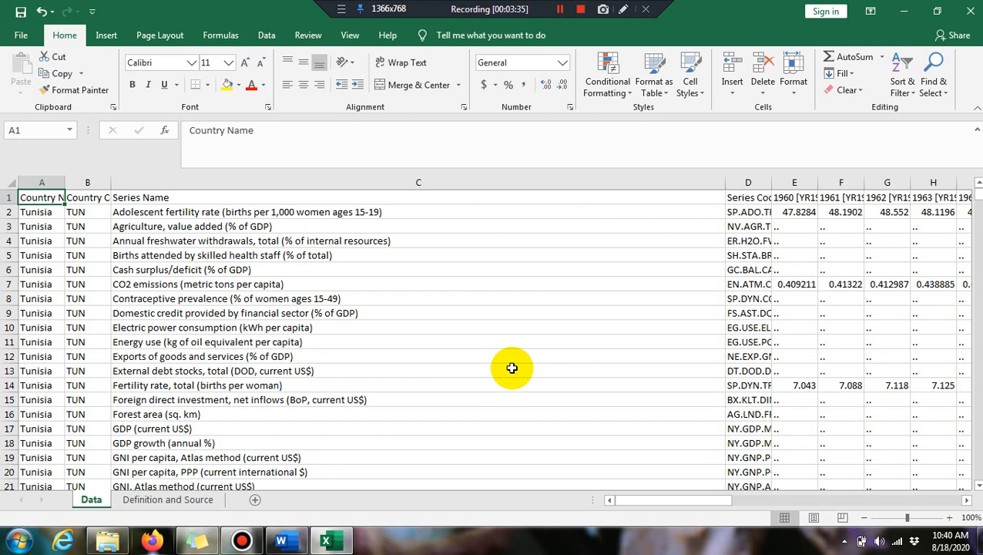
Open the Determinants of Fertility in Tunishia workbook and bring up its Sheet1.
{"action": "left_click", "coordinate": [108, 540]}
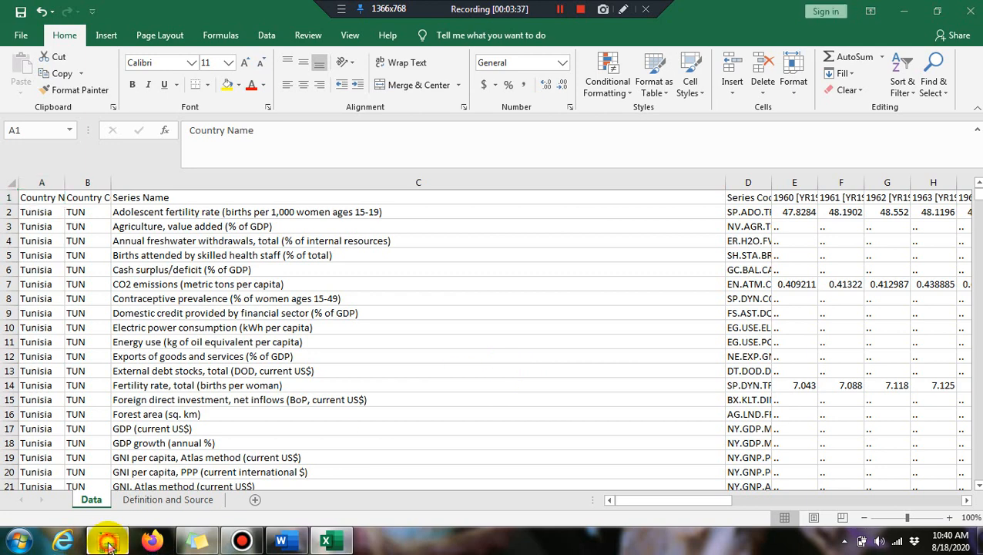
{"action": "double_click", "coordinate": [246, 153]}
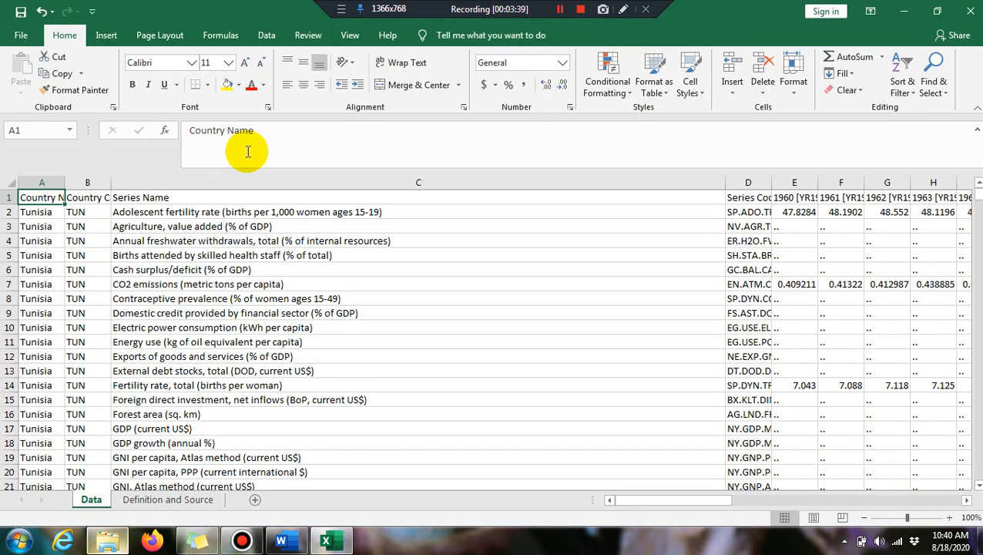
{"action": "left_click", "coordinate": [328, 541]}
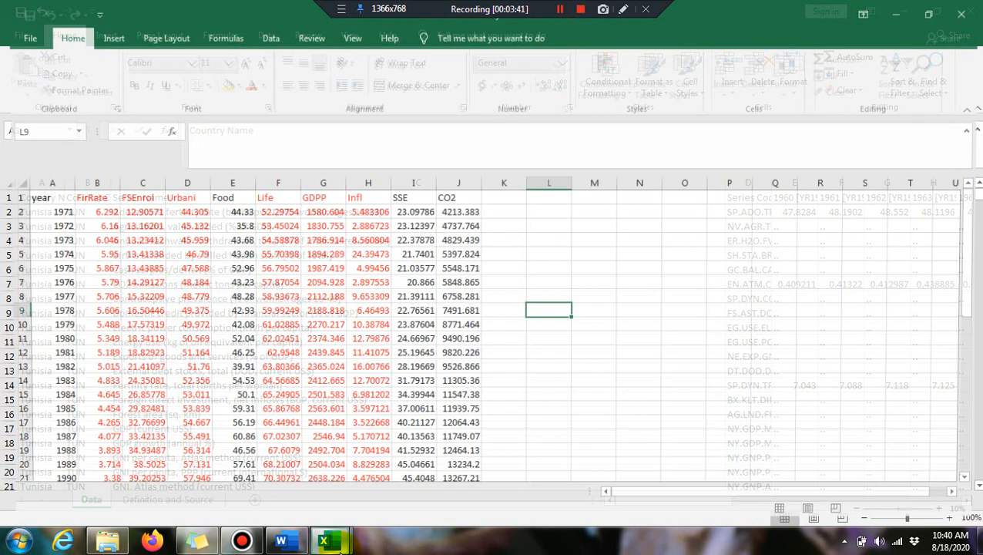
{"action": "left_click", "coordinate": [96, 499]}
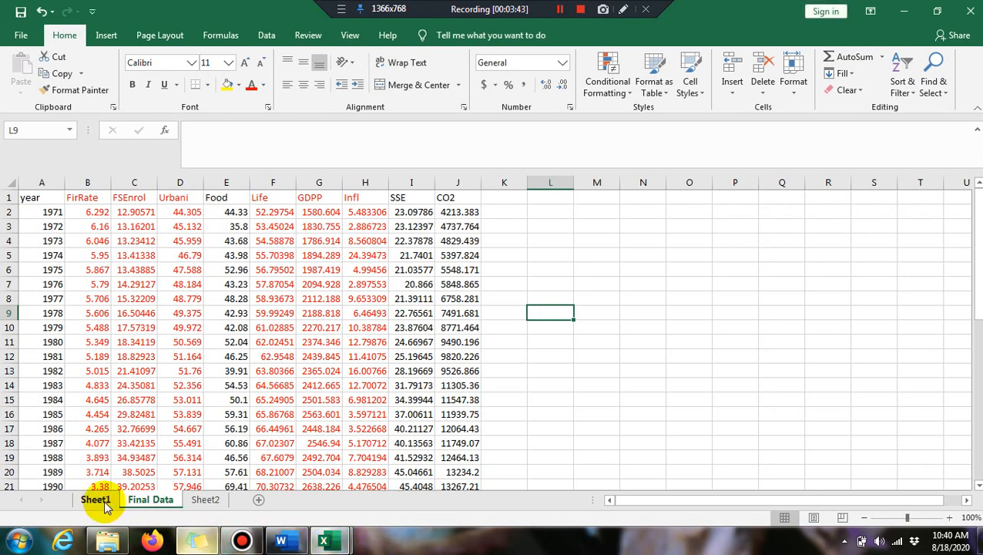
{"action": "left_click", "coordinate": [339, 542]}
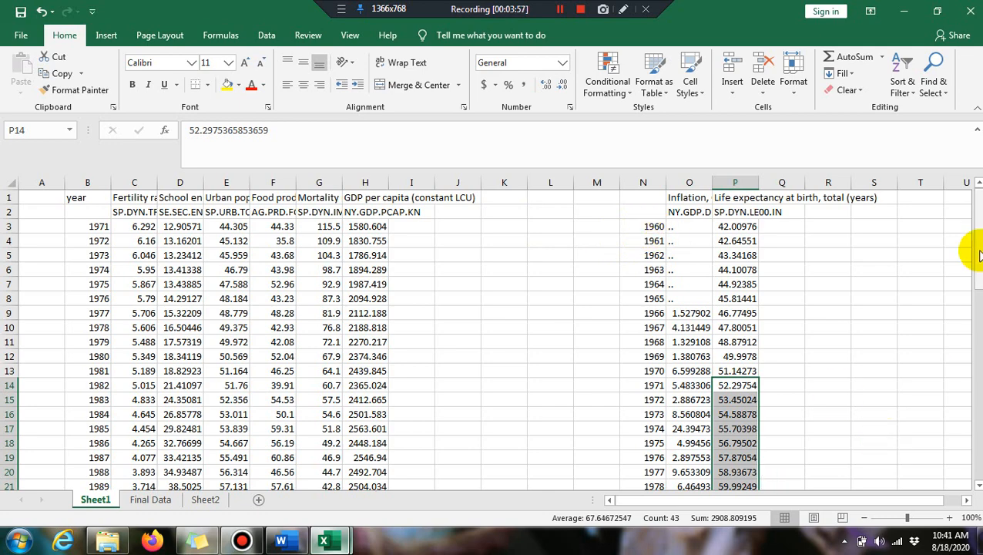
Review the yearly data on Sheet1 down to the last year and read the full heading of the fertility rate column.
{"action": "mouse_move", "coordinate": [975, 241]}
{"action": "left_mouse_down"}
{"action": "mouse_move", "coordinate": [978, 443]}
{"action": "mouse_move", "coordinate": [968, 231]}
{"action": "mouse_move", "coordinate": [967, 399]}
{"action": "mouse_move", "coordinate": [975, 432]}
{"action": "mouse_move", "coordinate": [972, 239]}
{"action": "left_mouse_up"}
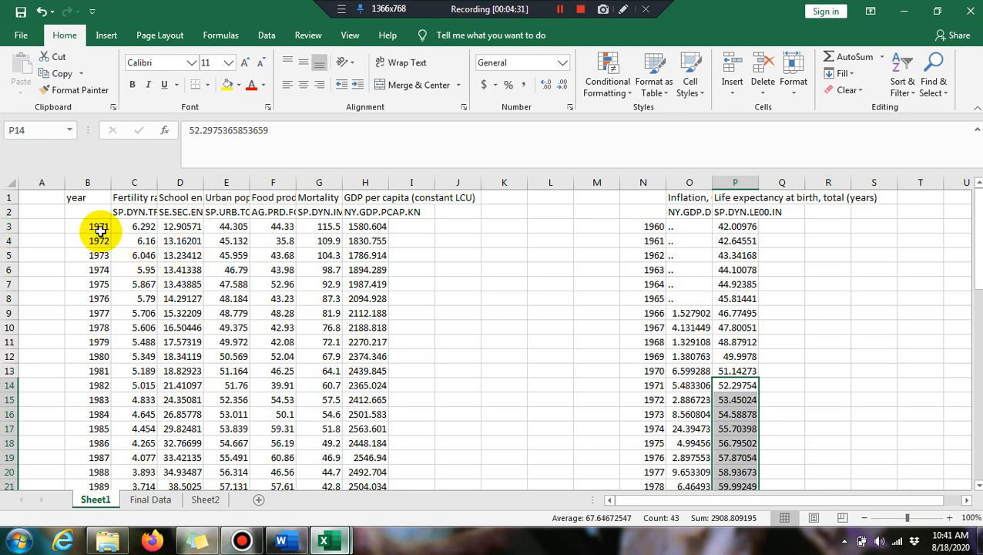
{"action": "left_click_drag", "start_coordinate": [976, 200], "coordinate": [978, 398]}
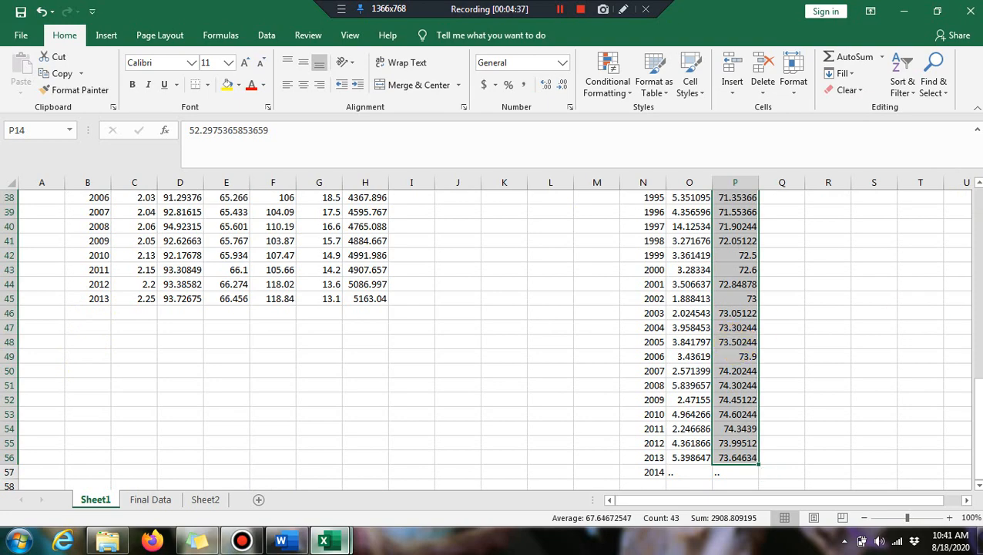
{"action": "left_click_drag", "start_coordinate": [974, 427], "coordinate": [965, 220]}
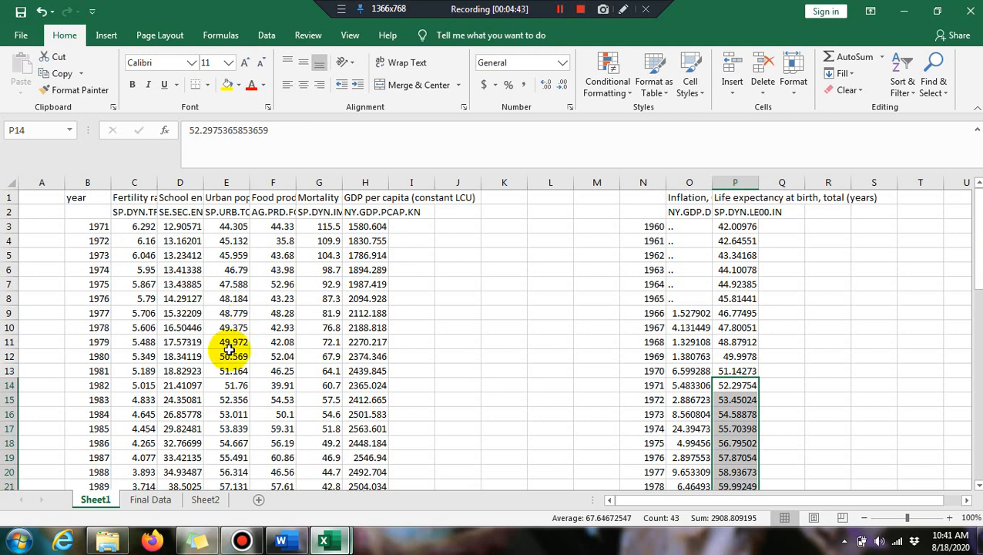
{"action": "left_click", "coordinate": [142, 199]}
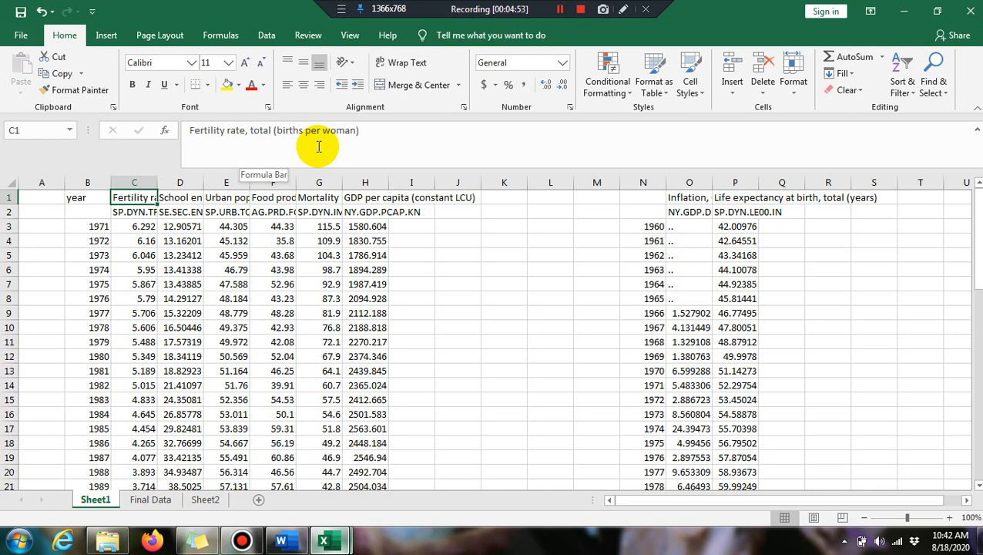
Open the Final Data workbook from the Descriptive Statistics and Correaltion Matrix folder.
{"action": "left_click", "coordinate": [108, 540]}
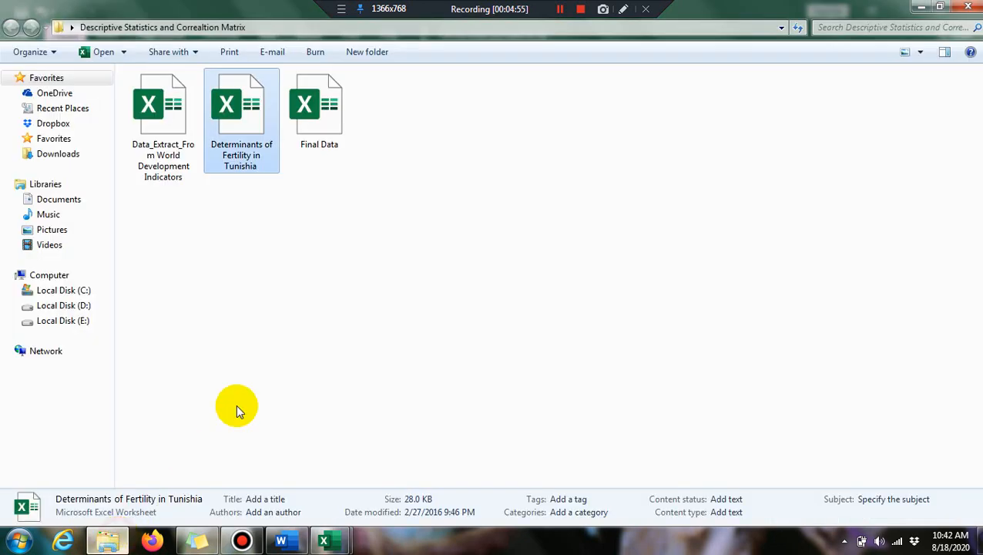
{"action": "left_click", "coordinate": [359, 217]}
{"action": "left_click", "coordinate": [329, 127]}
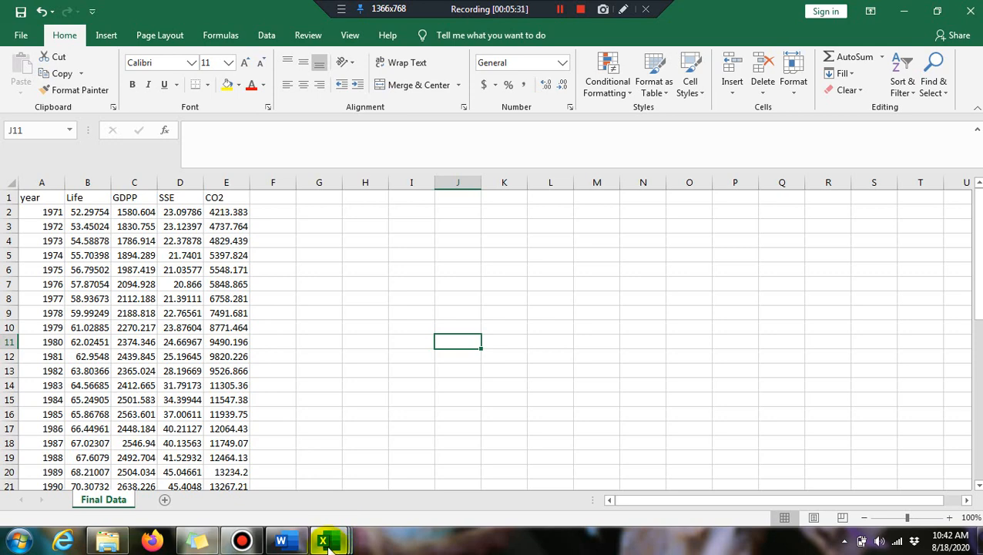
Compare the World Development Indicators extract and the Determinants of Fertility workbook, and return to the Final Data workbook.
{"action": "mouse_move", "coordinate": [325, 537]}
{"action": "left_click", "coordinate": [168, 443]}
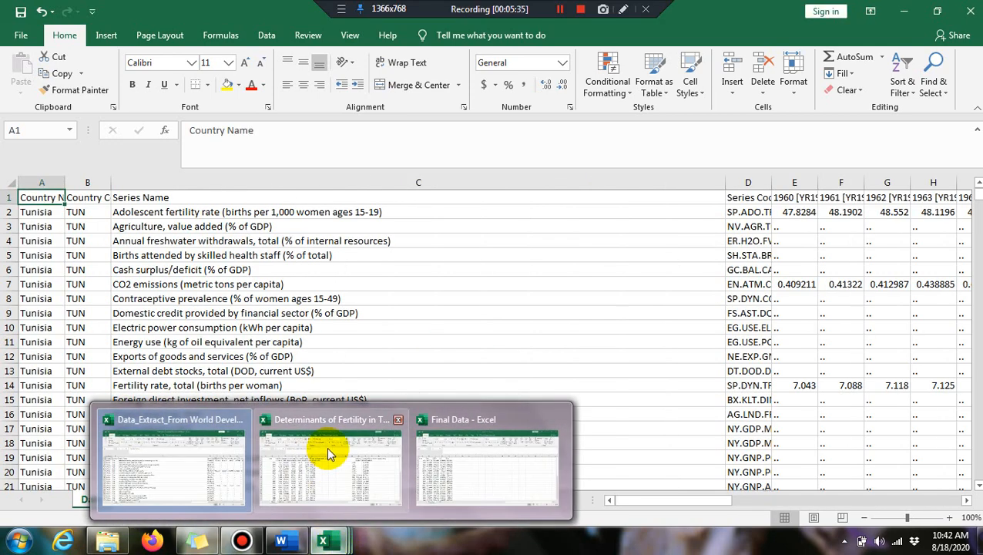
{"action": "left_click", "coordinate": [326, 446]}
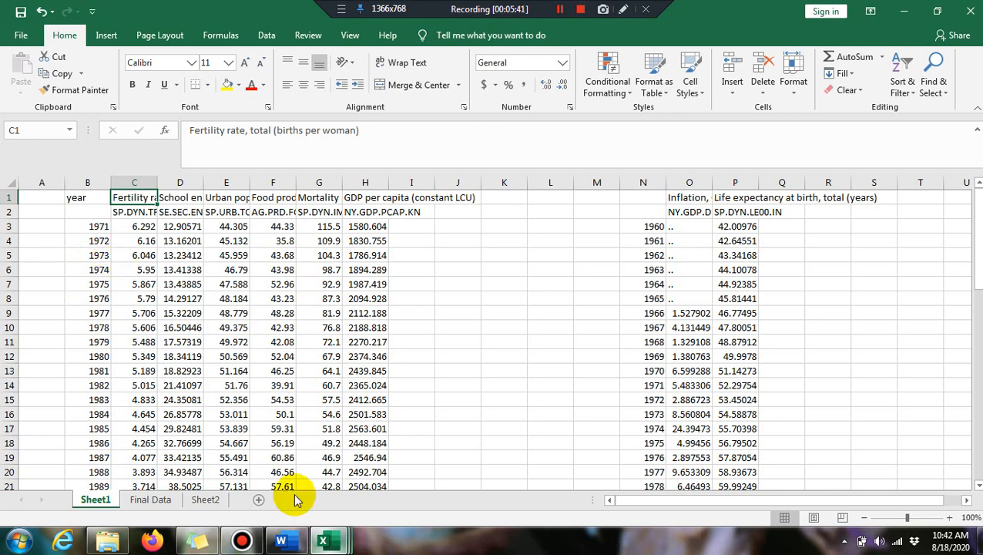
{"action": "mouse_move", "coordinate": [321, 541]}
{"action": "left_click", "coordinate": [486, 476]}
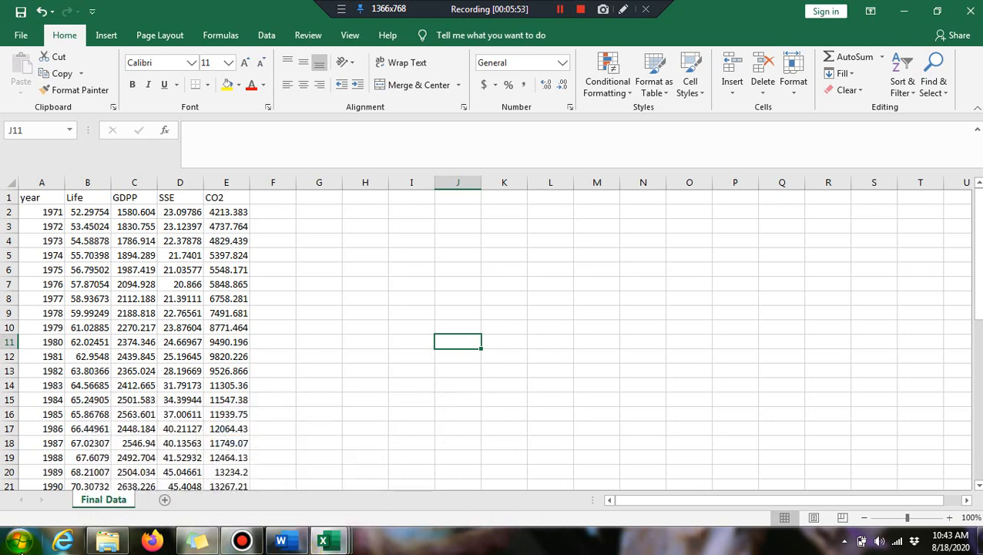
Launch EViews 9 and start creating a new workfile.
{"action": "left_click", "coordinate": [21, 545]}
{"action": "left_click", "coordinate": [50, 449]}
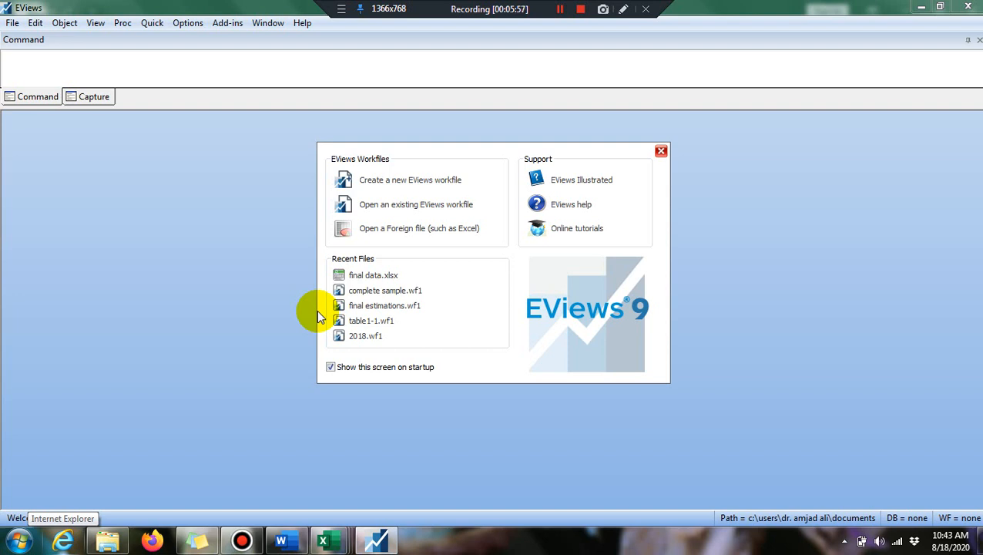
{"action": "left_click", "coordinate": [404, 187]}
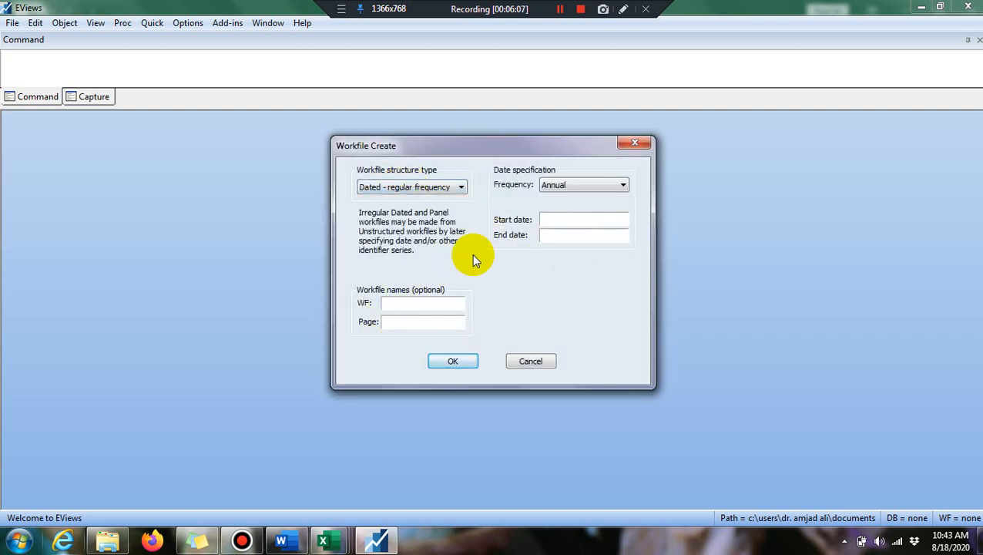
Choose the Dated - regular frequency structure type and Annual frequency for the new workfile.
{"action": "left_click", "coordinate": [461, 189]}
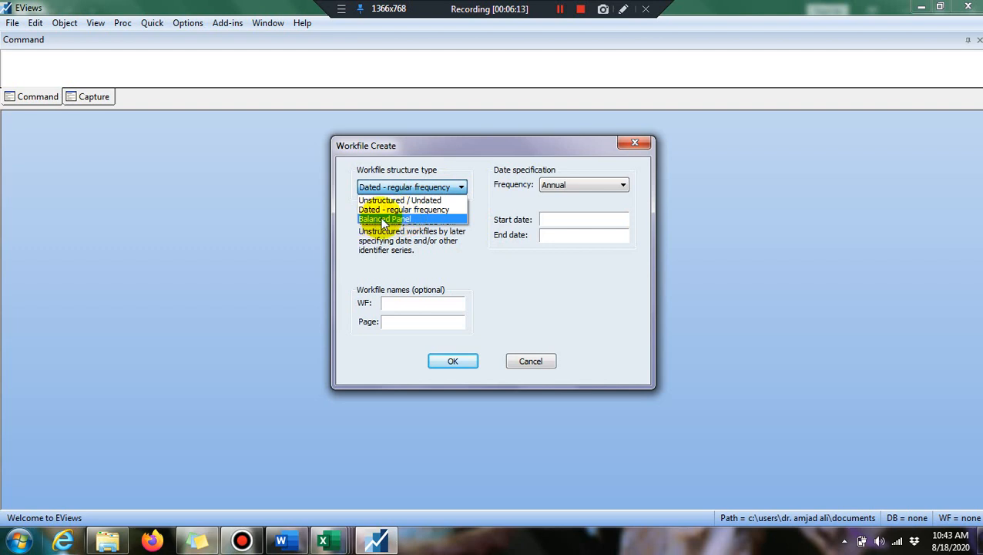
{"action": "left_click", "coordinate": [484, 199]}
{"action": "left_click", "coordinate": [458, 191]}
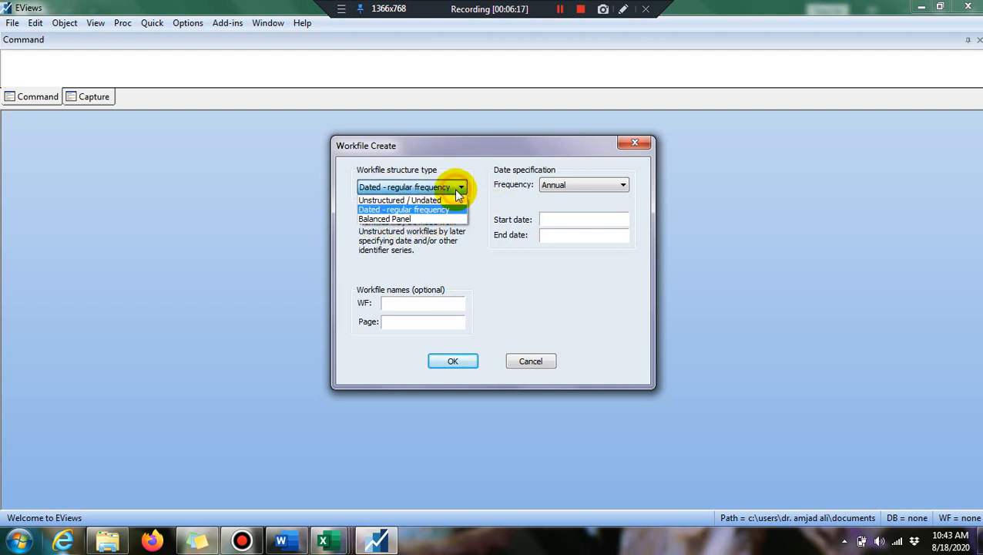
{"action": "left_click", "coordinate": [428, 214]}
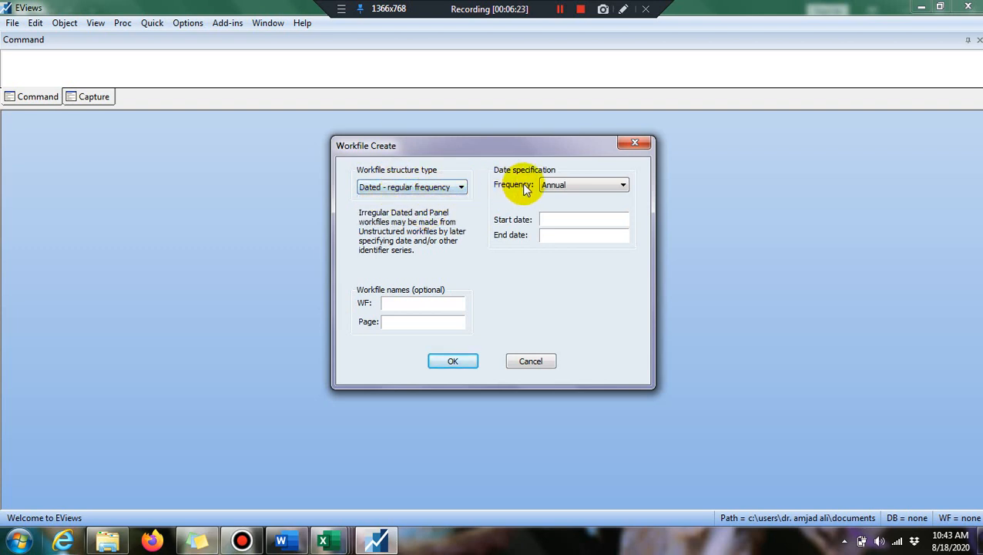
{"action": "left_click", "coordinate": [620, 186]}
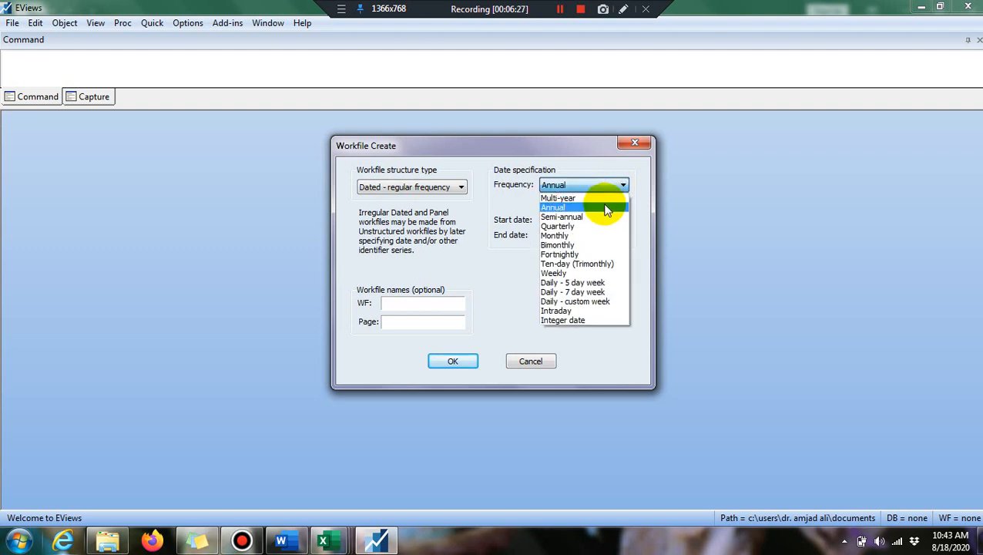
{"action": "left_click", "coordinate": [588, 208]}
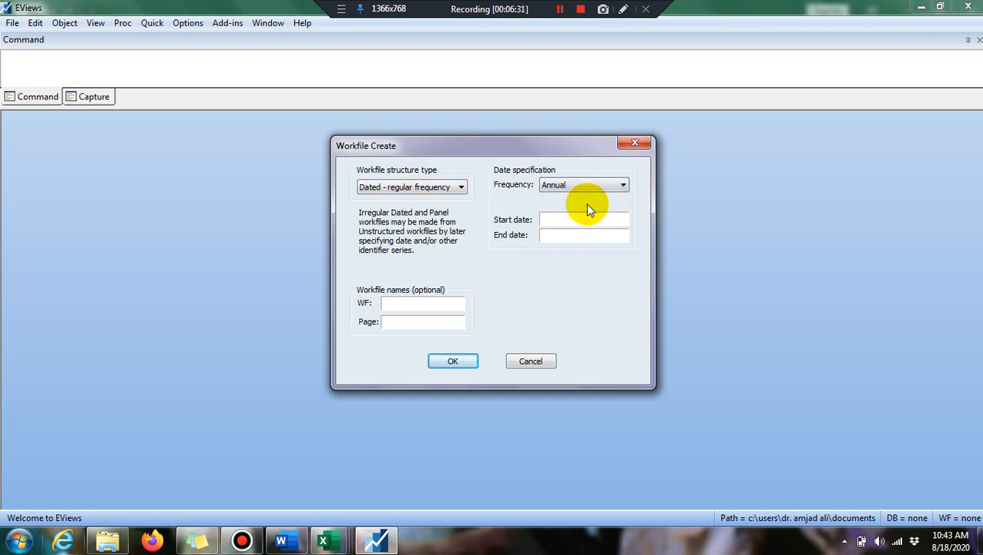
Check the first and last years of the year column in the Final Data workbook.
{"action": "mouse_move", "coordinate": [323, 541]}
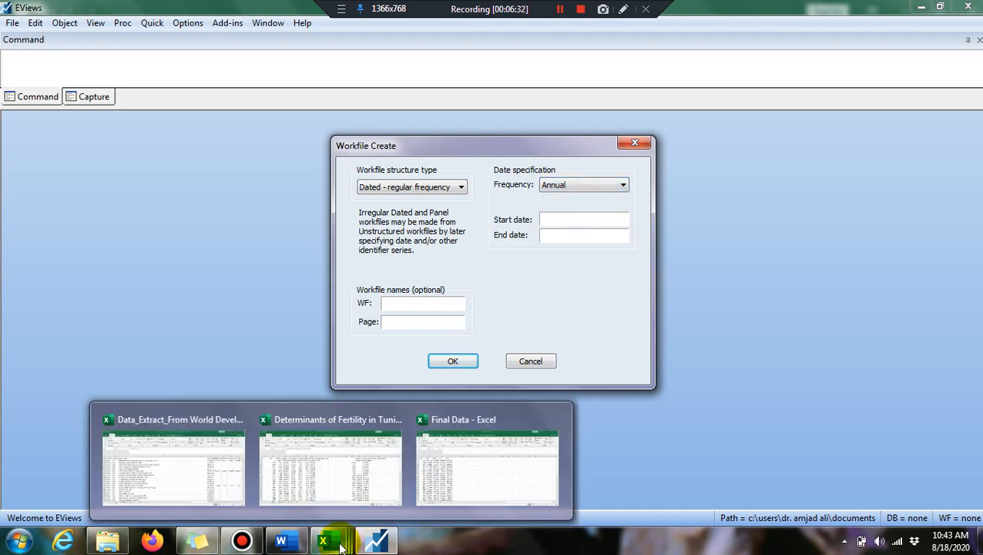
{"action": "left_click", "coordinate": [465, 455]}
{"action": "left_click", "coordinate": [56, 213]}
{"action": "left_click", "coordinate": [58, 221]}
{"action": "key", "text": "Down"}
{"action": "key", "text": "Down"}
{"action": "key", "text": "Down"}
{"action": "key", "text": "Down"}
{"action": "key", "text": "Down"}
{"action": "key", "text": "Down"}
{"action": "key", "text": "Down"}
{"action": "key", "text": "Down"}
{"action": "key", "text": "Down"}
{"action": "key", "text": "Down"}
{"action": "key", "text": "Down"}
{"action": "key", "text": "Down"}
{"action": "key", "text": "Down"}
{"action": "key", "text": "Down"}
{"action": "key", "text": "Down"}
{"action": "key", "text": "Down"}
{"action": "key", "text": "Down"}
{"action": "key", "text": "Down"}
{"action": "key", "text": "Down"}
{"action": "key", "text": "Down"}
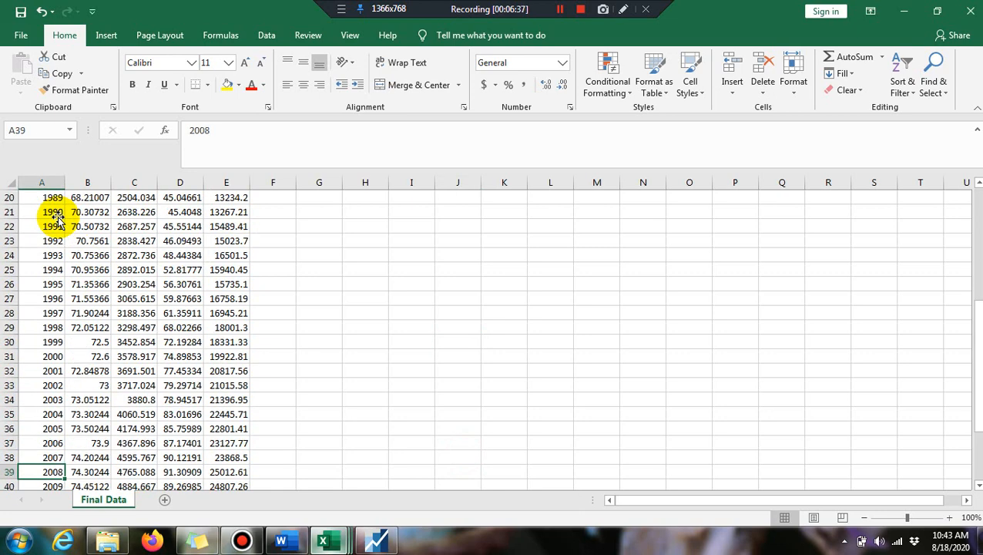
{"action": "key", "text": "Down"}
{"action": "key", "text": "Down"}
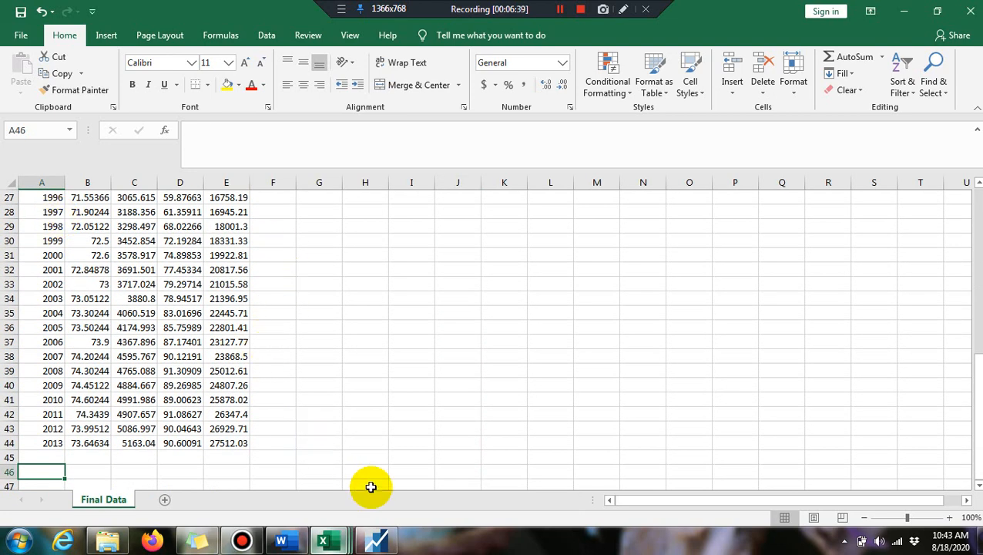
Return to EViews, set the workfile's start date to 1971 and end date to 2013, and create it.
{"action": "left_click", "coordinate": [377, 543]}
{"action": "left_click", "coordinate": [577, 220]}
{"action": "type", "text": "197"}
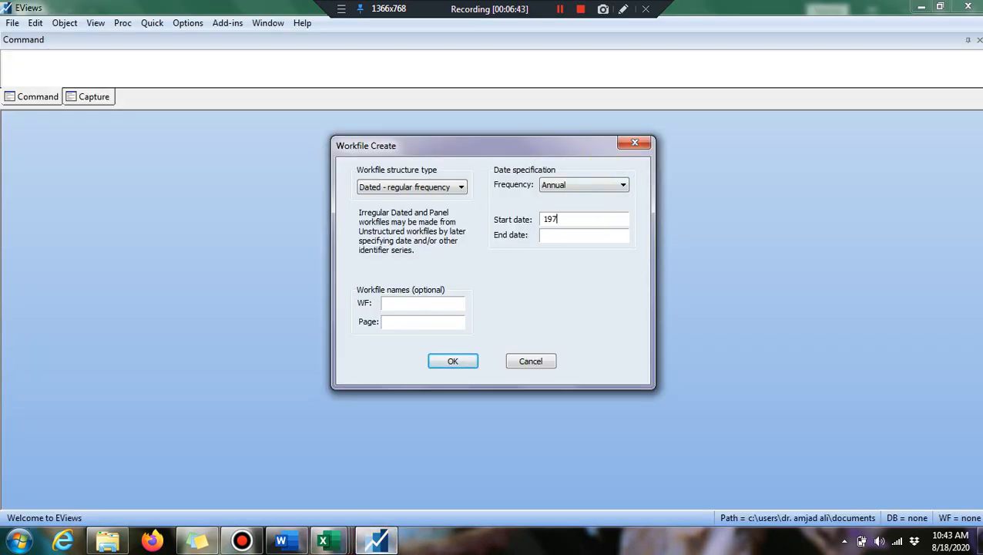
{"action": "type", "text": "12013"}
{"action": "left_click", "coordinate": [452, 361]}
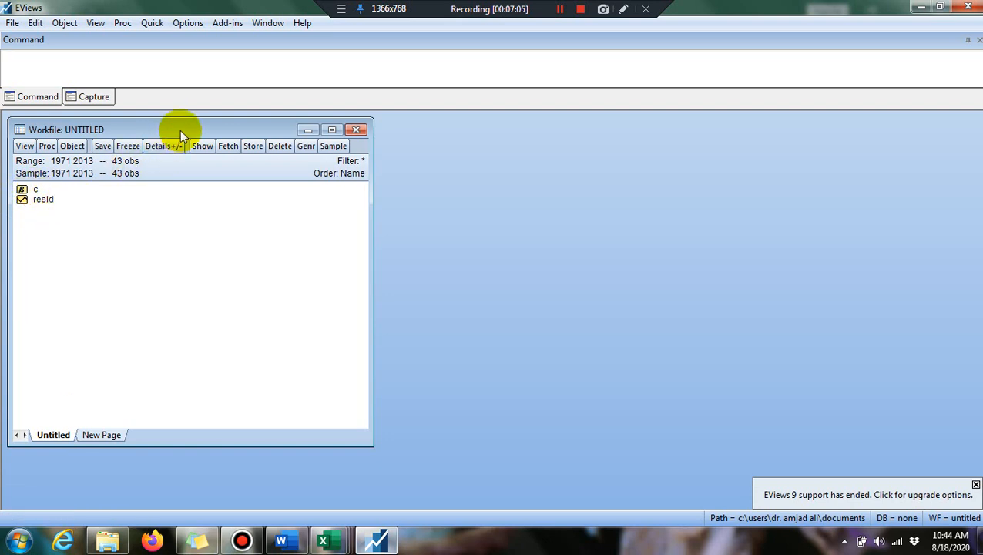
Open the resid series in the new workfile to inspect its observations.
{"action": "double_click", "coordinate": [35, 199]}
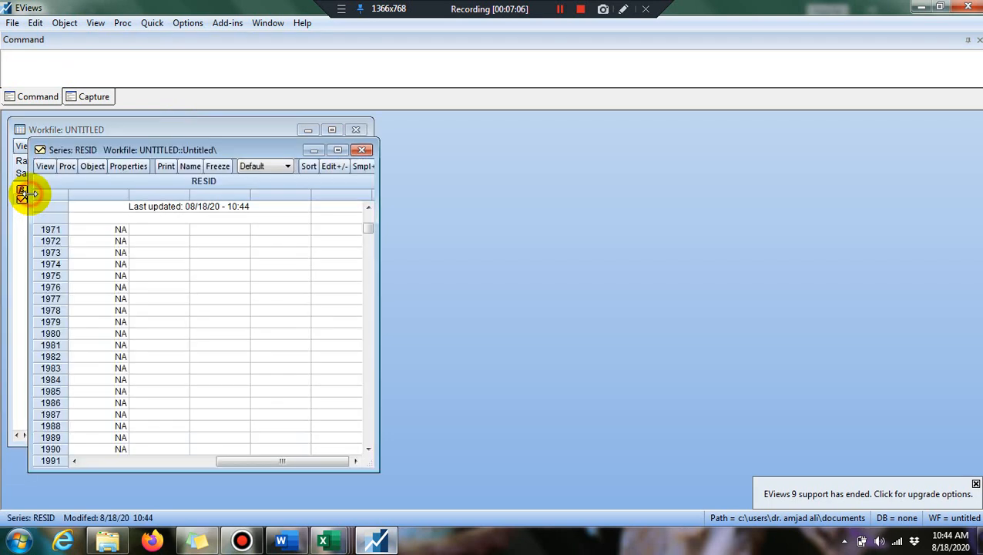
Close the resid series, inspect the c coefficient object's values, and return to the workfile's object list.
{"action": "left_click", "coordinate": [363, 151]}
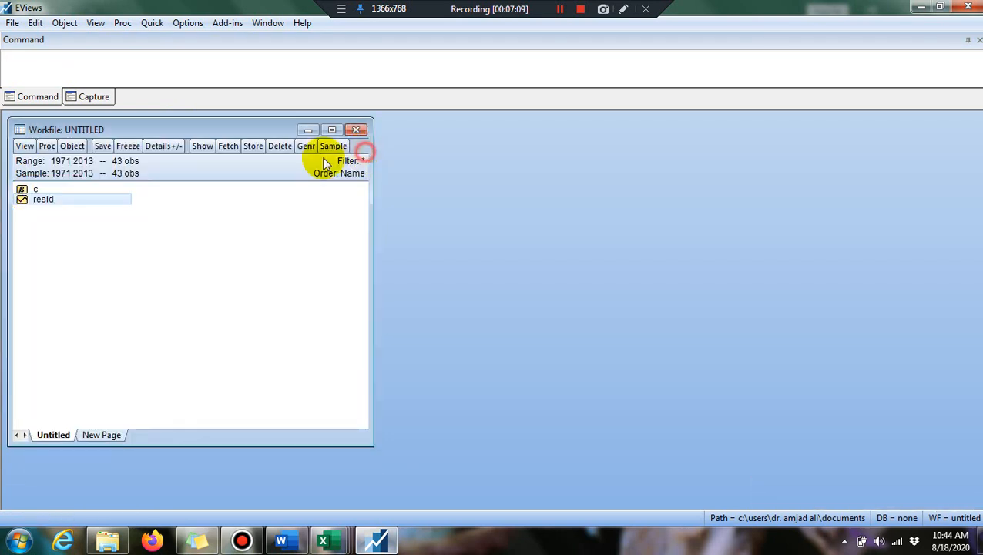
{"action": "left_click", "coordinate": [36, 191]}
{"action": "double_click", "coordinate": [35, 191]}
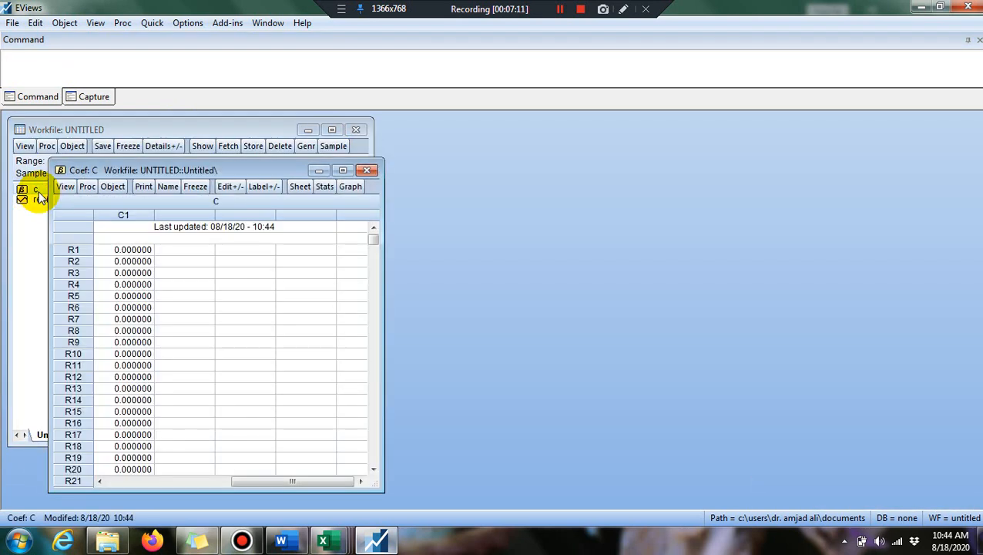
{"action": "left_click", "coordinate": [368, 171]}
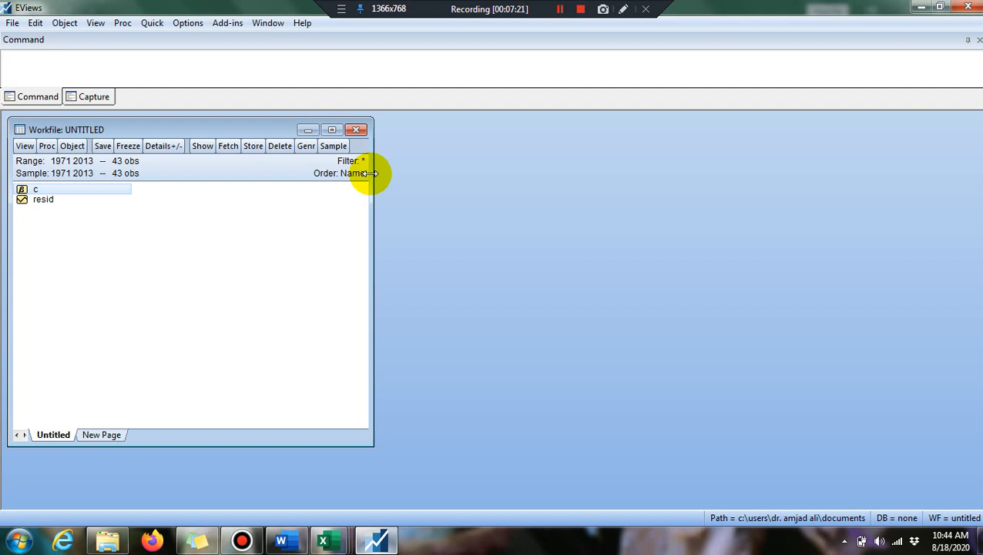
{"action": "left_click", "coordinate": [44, 200]}
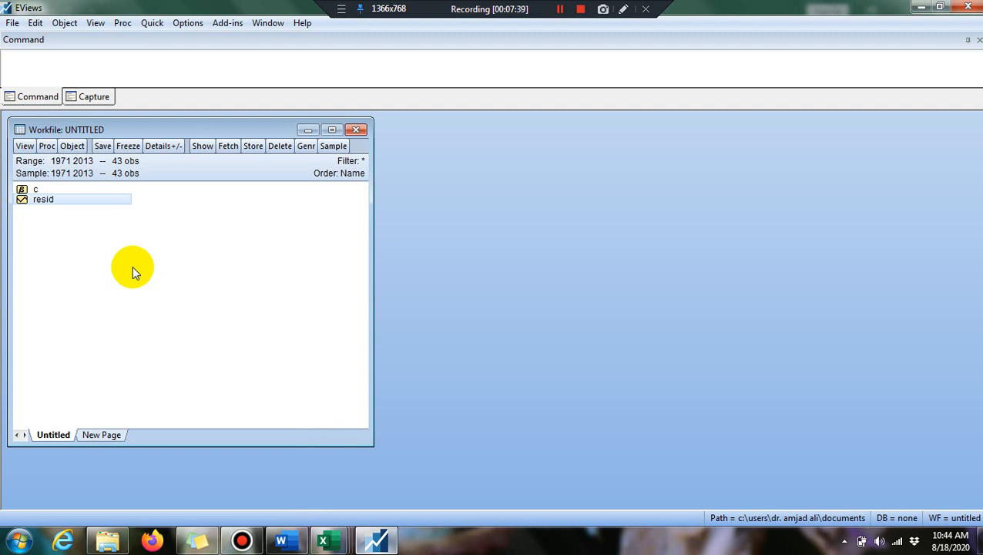
Start an import from file and browse to the Descriptive Statistics and Correaltion Matrix folder on the Desktop.
{"action": "left_click", "coordinate": [12, 25]}
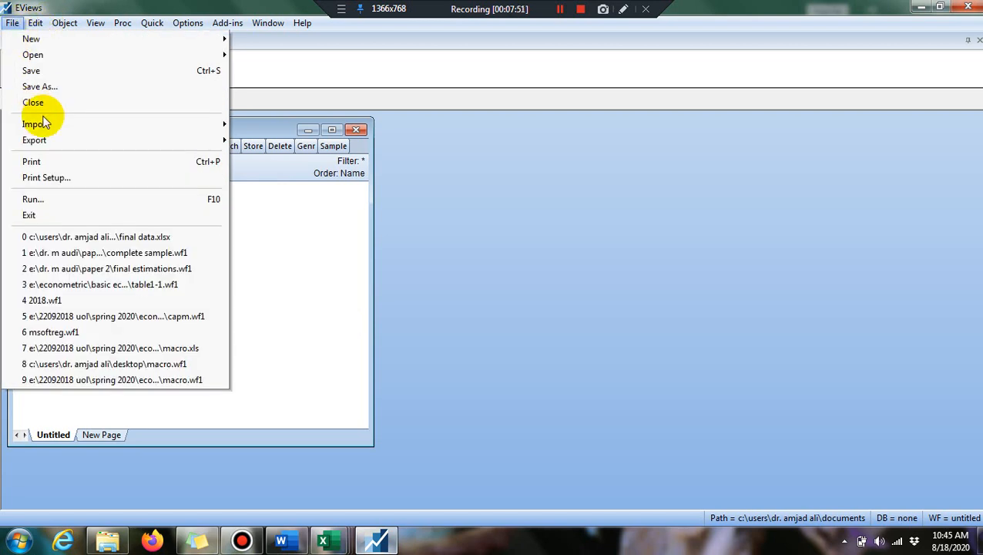
{"action": "mouse_move", "coordinate": [48, 127]}
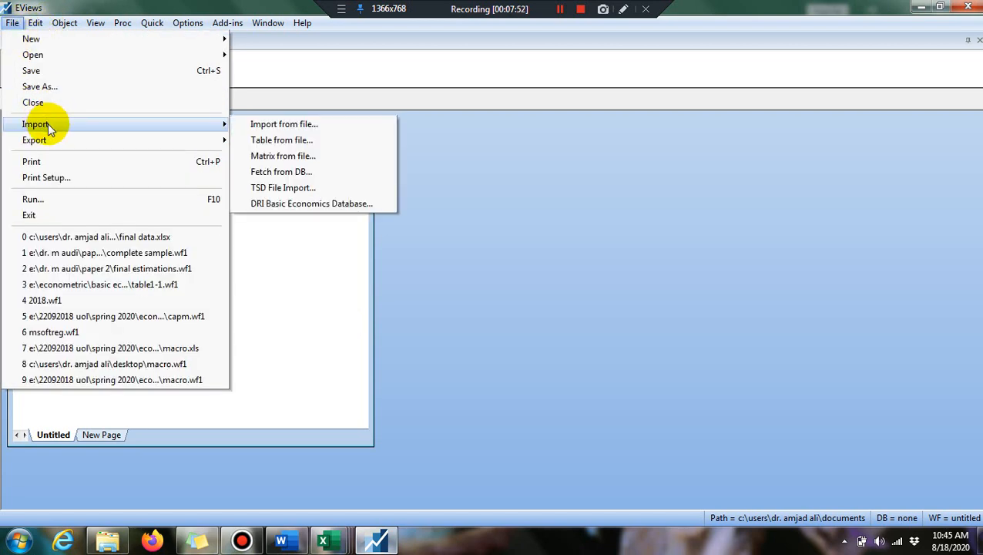
{"action": "left_click", "coordinate": [312, 123]}
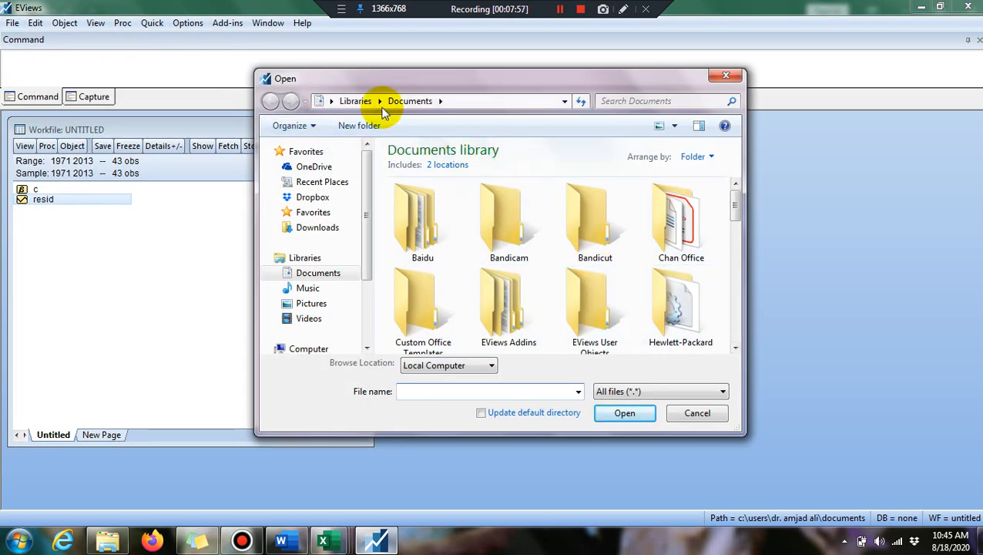
{"action": "left_click", "coordinate": [562, 107]}
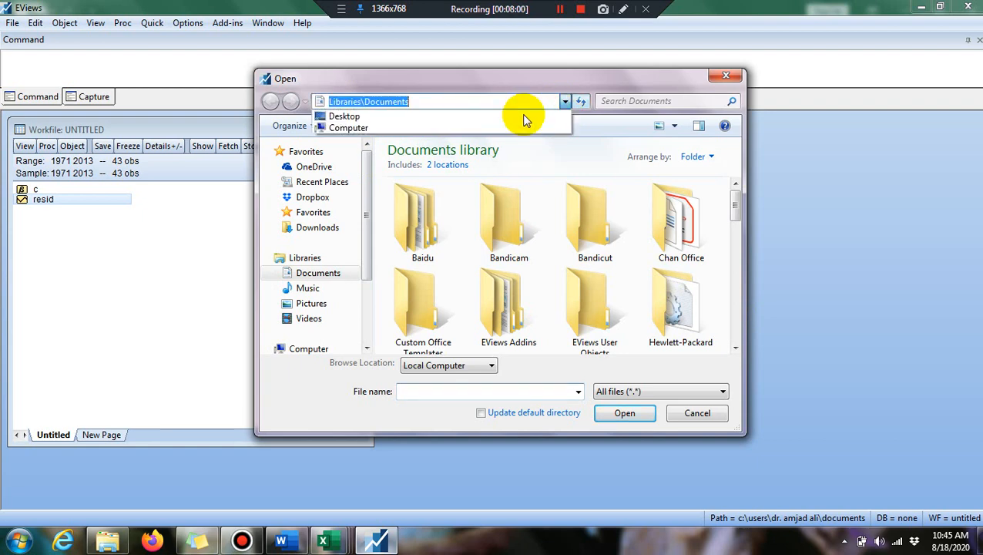
{"action": "left_click", "coordinate": [456, 118]}
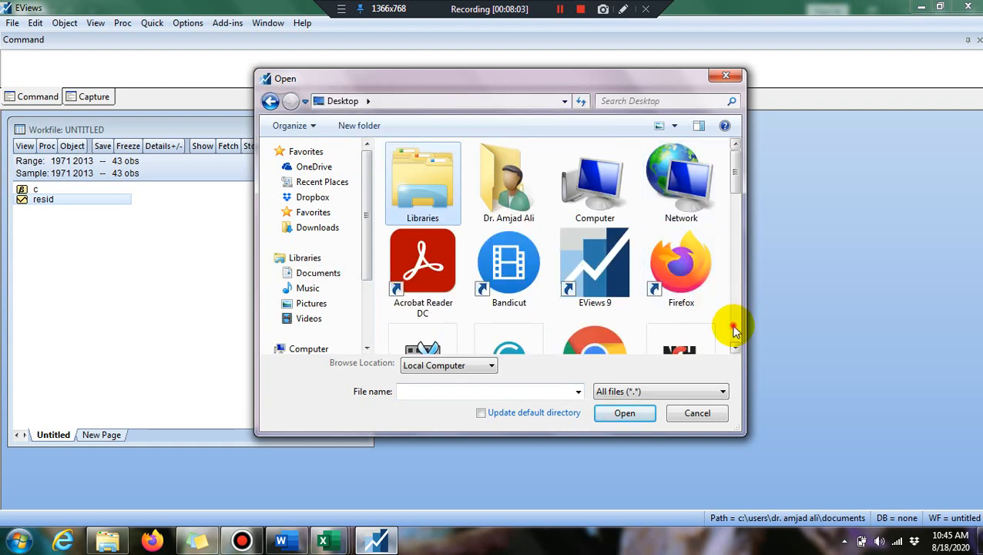
{"action": "scroll", "coordinate": [732, 327], "scroll_direction": "down", "scroll_amount": 2}
{"action": "scroll", "coordinate": [738, 343], "scroll_direction": "down", "scroll_amount": 3}
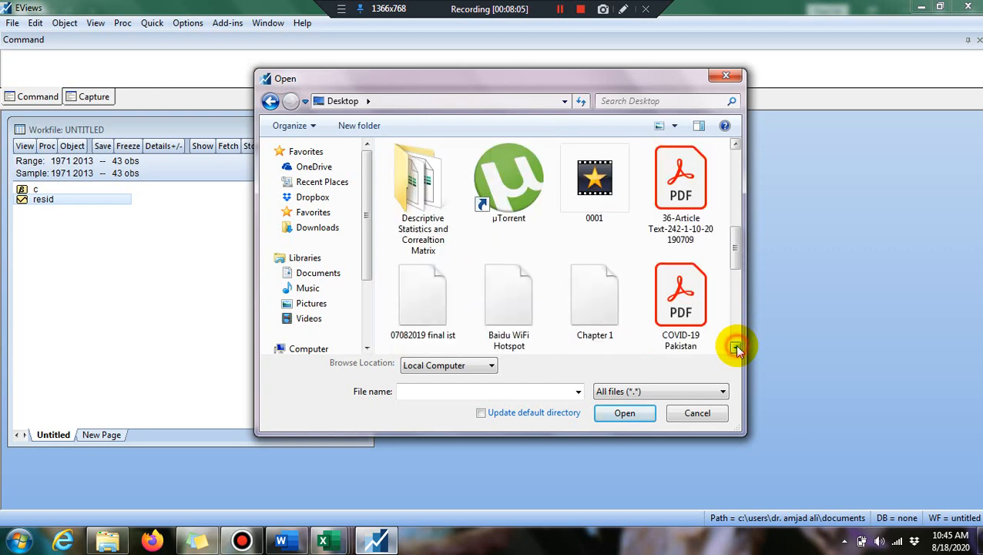
{"action": "left_click", "coordinate": [736, 146]}
{"action": "double_click", "coordinate": [446, 165]}
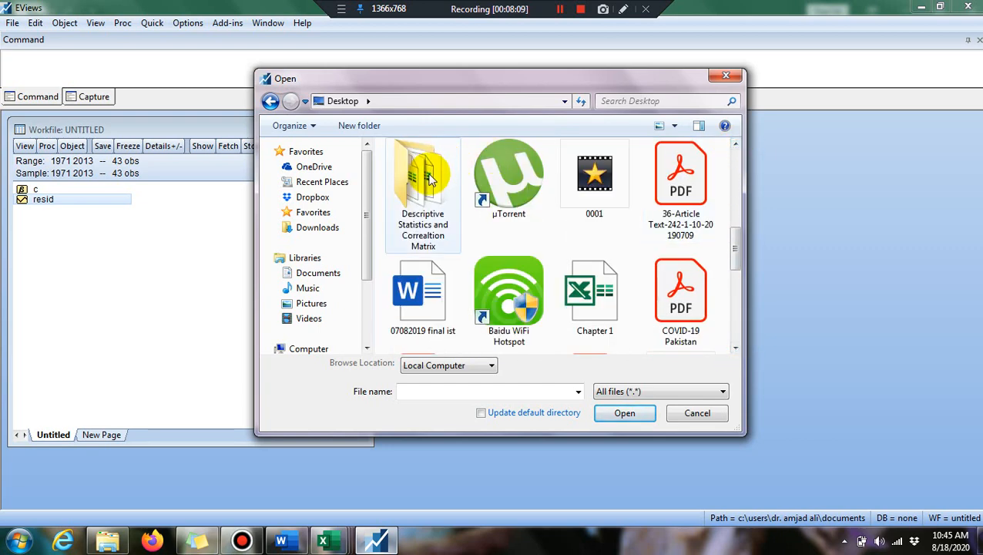
Choose the Final Data Excel file as the import source and open it.
{"action": "left_click", "coordinate": [433, 199]}
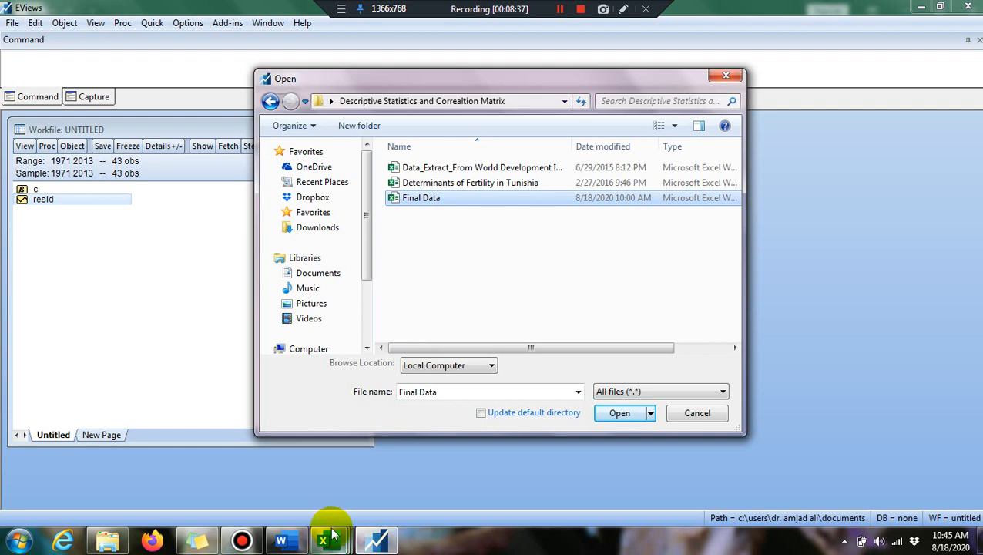
{"action": "mouse_move", "coordinate": [323, 541]}
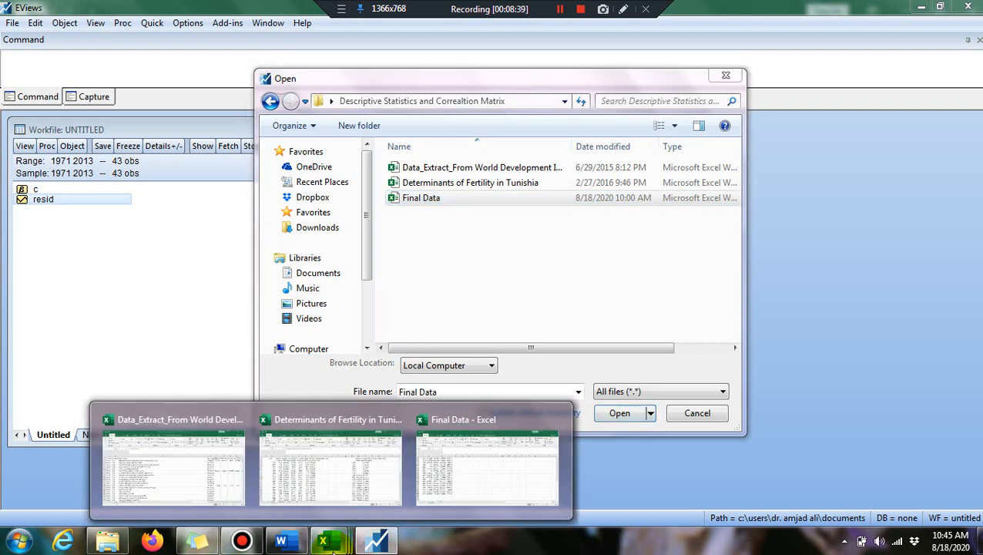
{"action": "mouse_move", "coordinate": [335, 478]}
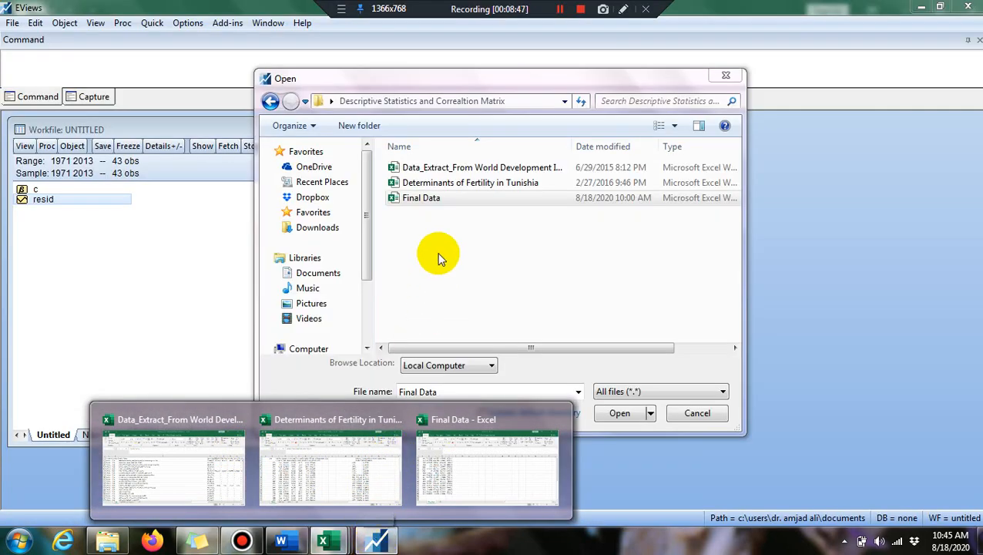
{"action": "left_click", "coordinate": [434, 202]}
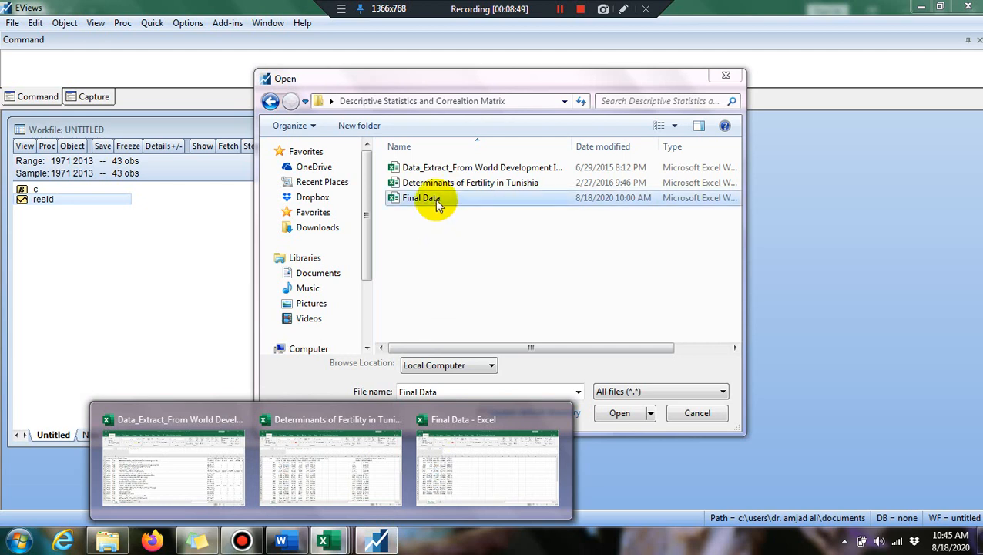
{"action": "left_click", "coordinate": [463, 259]}
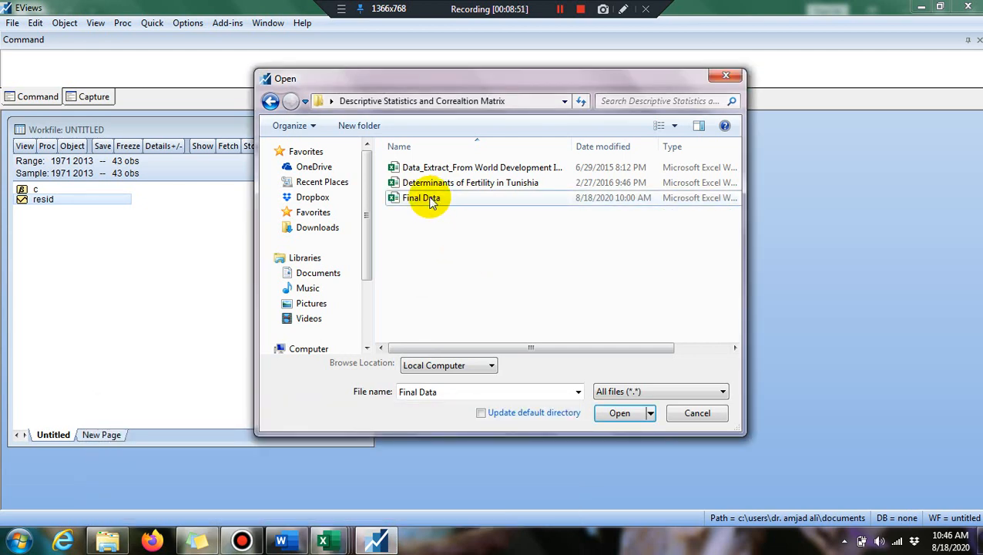
{"action": "left_click", "coordinate": [431, 199]}
{"action": "left_click", "coordinate": [620, 412]}
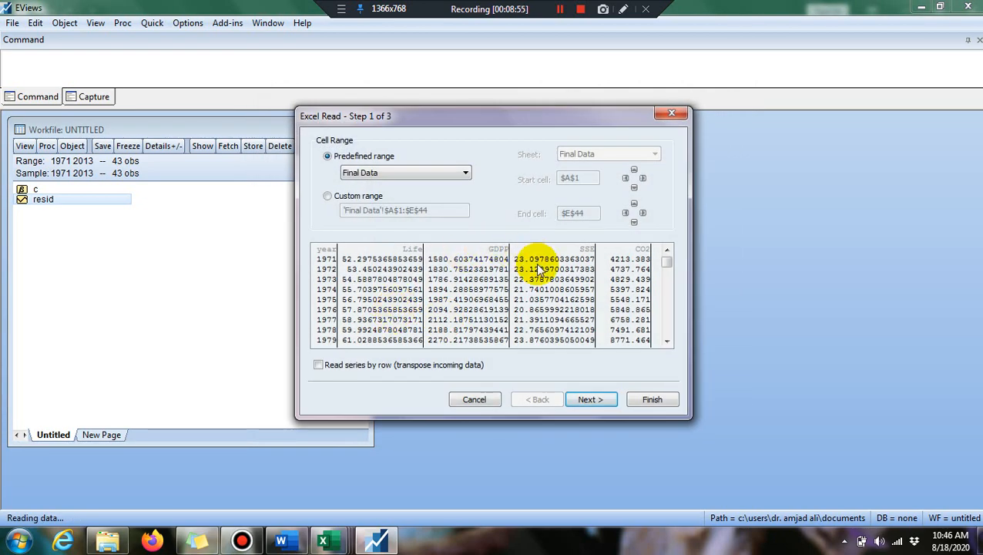
Import the predefined Final Data range as a dated read by the year series, linking the imported series to the external source.
{"action": "left_click_drag", "start_coordinate": [517, 116], "coordinate": [540, 112]}
{"action": "left_click", "coordinate": [624, 395]}
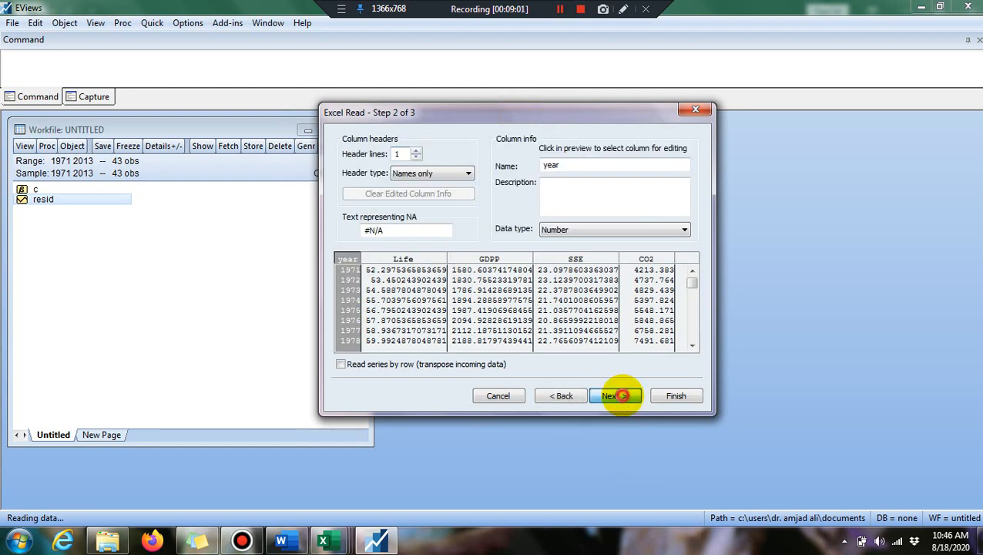
{"action": "left_click", "coordinate": [624, 396]}
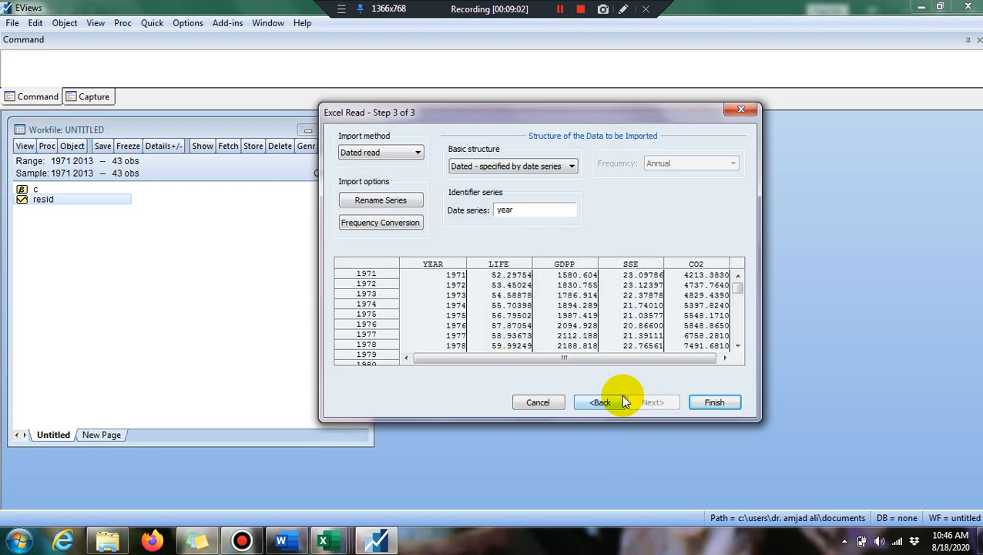
{"action": "left_click", "coordinate": [713, 401]}
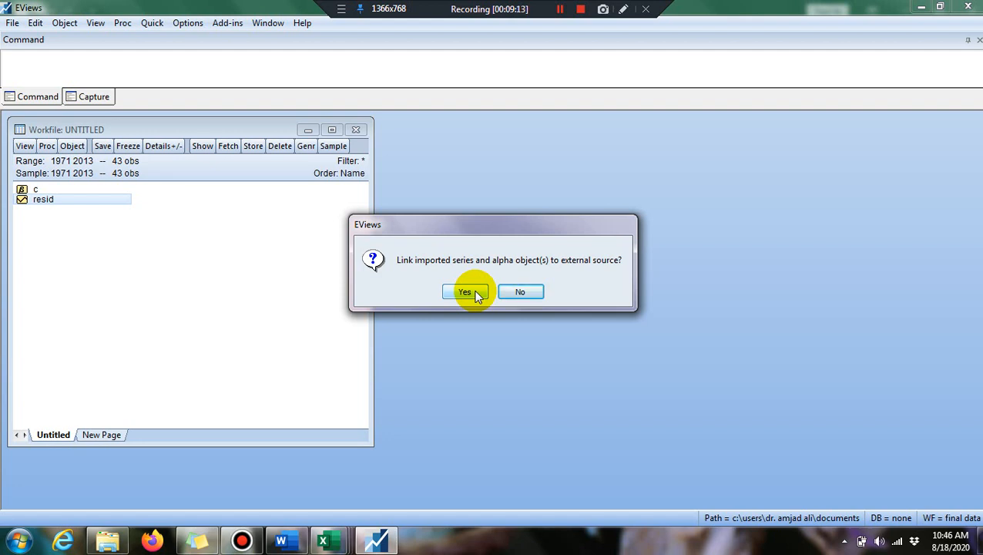
{"action": "left_click", "coordinate": [467, 292]}
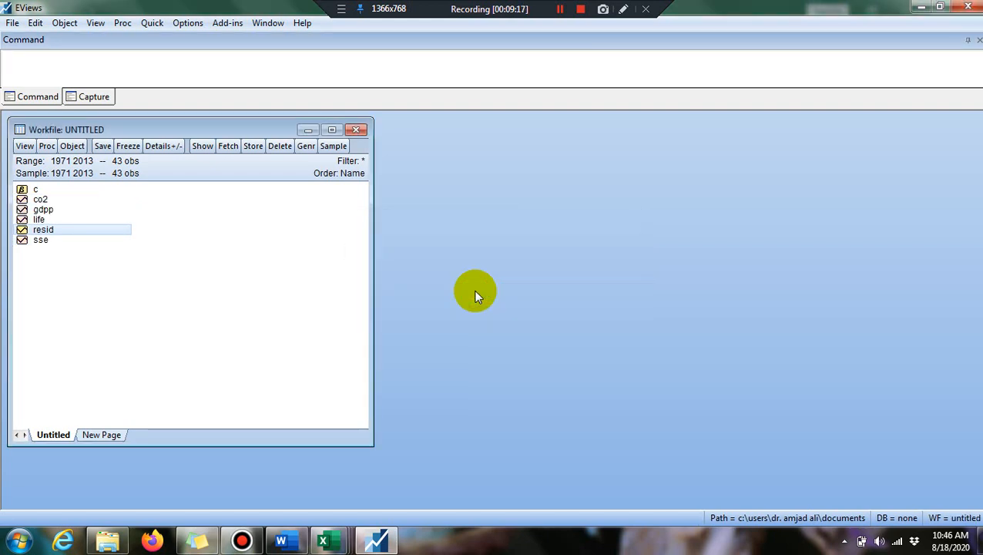
{"action": "left_click_drag", "start_coordinate": [234, 129], "coordinate": [285, 131]}
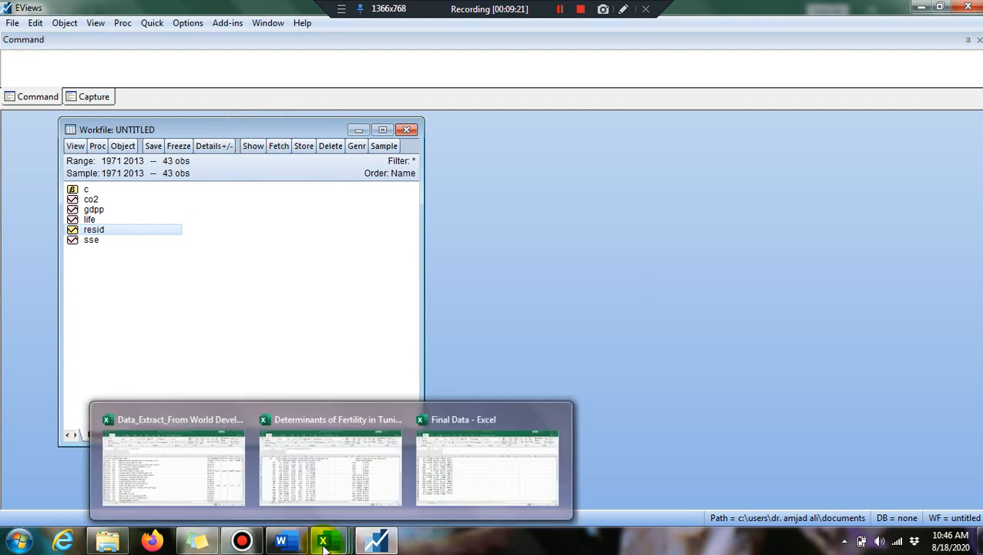
Switch to the Final Data workbook in Excel and review the Life, GDPP, SSE and CO2 column headings.
{"action": "left_click", "coordinate": [463, 462]}
{"action": "left_click", "coordinate": [91, 227]}
{"action": "key", "text": "Up"}
{"action": "key", "text": "Up"}
{"action": "key", "text": "Up"}
{"action": "key", "text": "Up"}
{"action": "key", "text": "Up"}
{"action": "key", "text": "Up"}
{"action": "key", "text": "Up"}
{"action": "key", "text": "Up"}
{"action": "key", "text": "Up"}
{"action": "key", "text": "Up"}
{"action": "key", "text": "Up"}
{"action": "key", "text": "Up"}
{"action": "key", "text": "Up"}
{"action": "key", "text": "Up"}
{"action": "key", "text": "Up"}
{"action": "key", "text": "Up"}
{"action": "key", "text": "Up"}
{"action": "key", "text": "Up"}
{"action": "key", "text": "Up"}
{"action": "key", "text": "Up"}
{"action": "key", "text": "Up"}
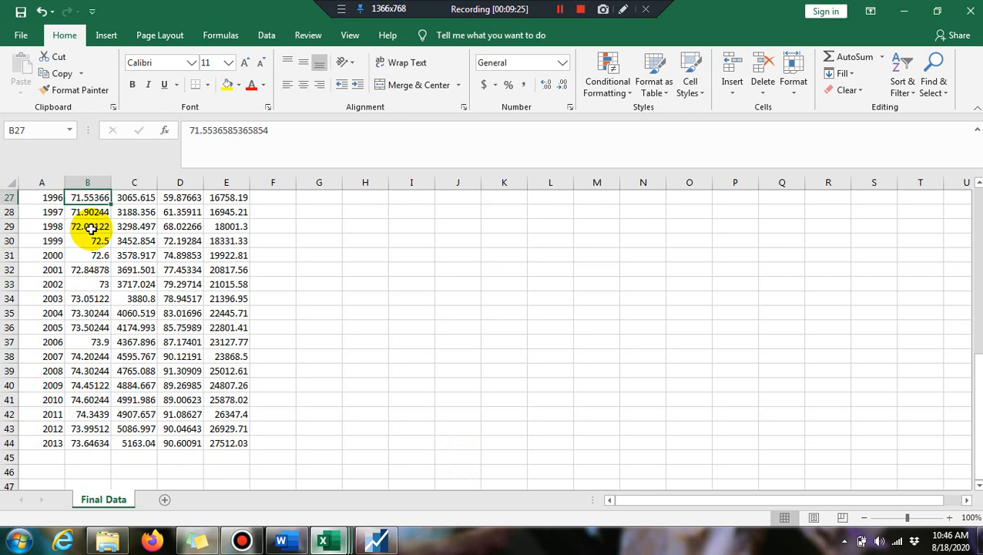
{"action": "key", "text": "Down"}
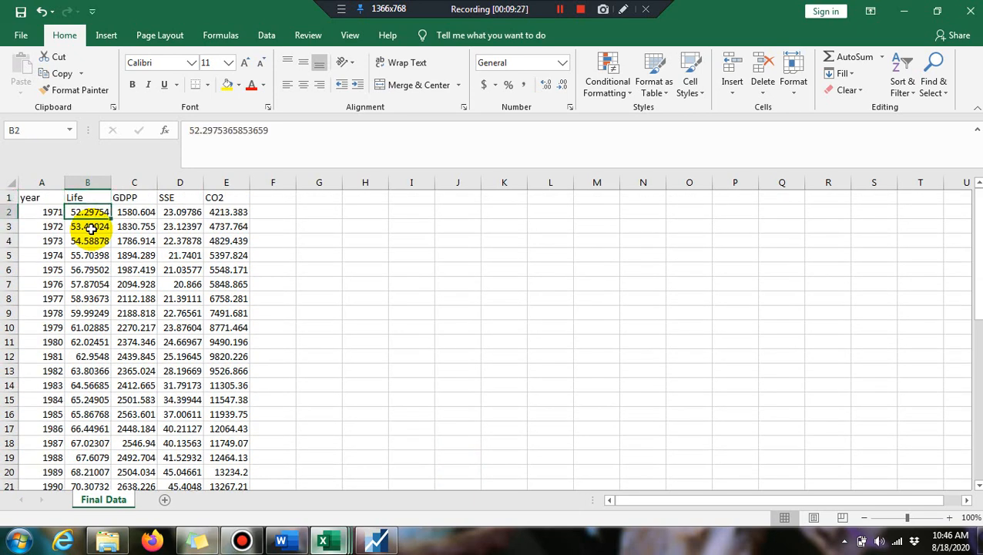
{"action": "key", "text": "Up"}
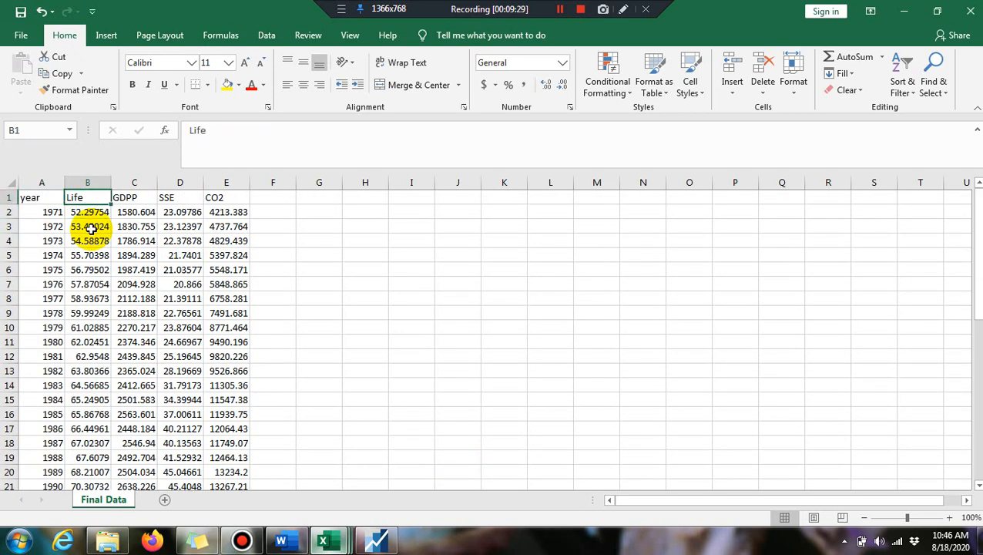
{"action": "key", "text": "Right"}
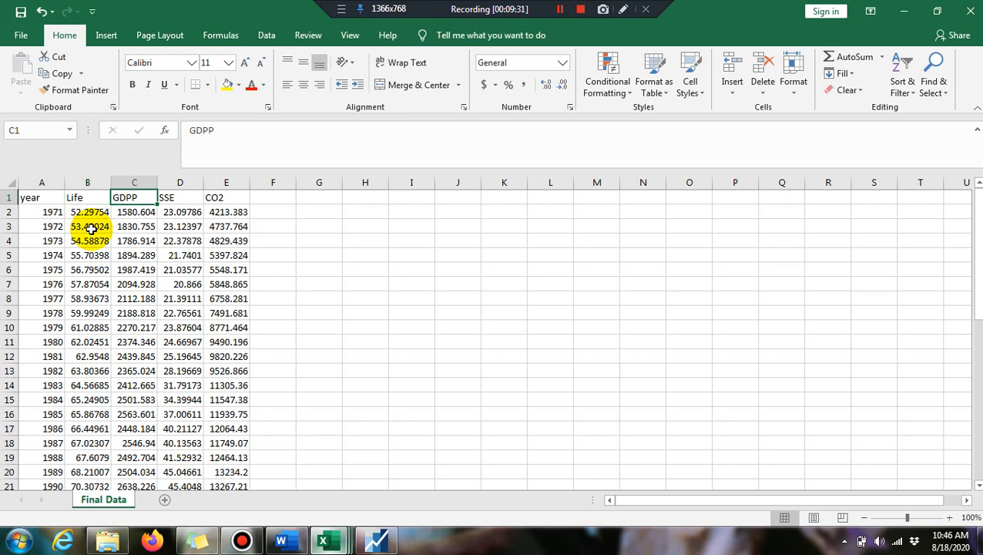
{"action": "key", "text": "Right"}
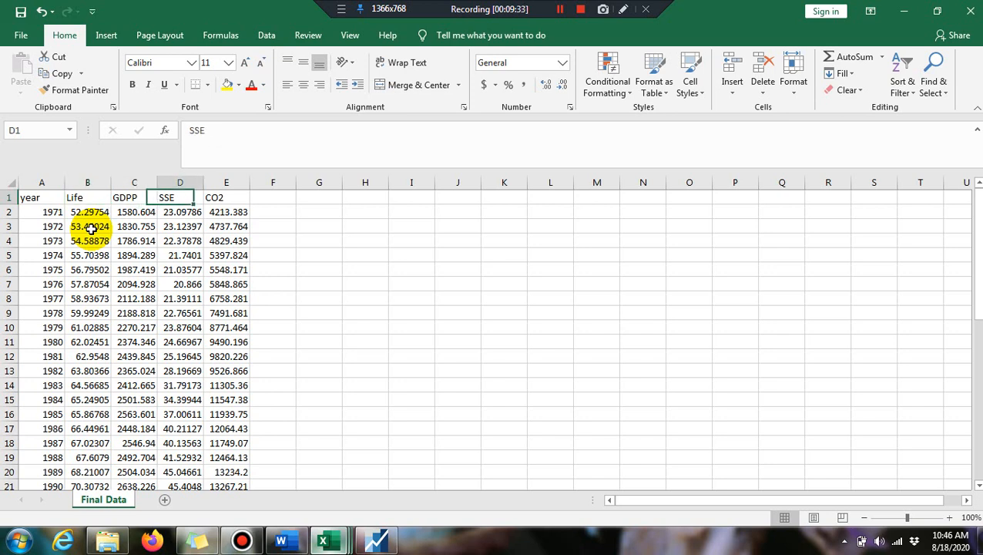
{"action": "key", "text": "Right"}
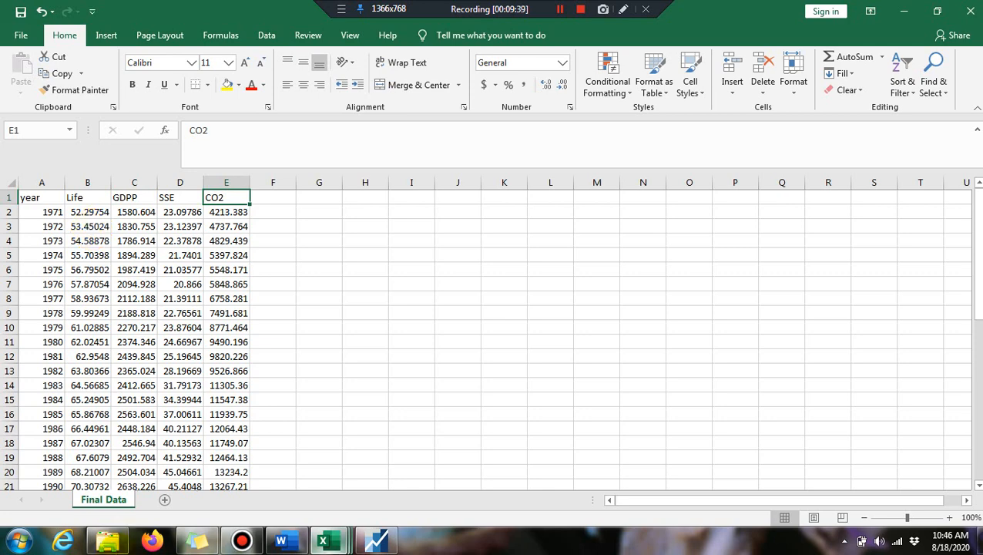
Switch to EViews and open the life, gdpp, co2 and sse series together as a group, in that order.
{"action": "left_click", "coordinate": [388, 547]}
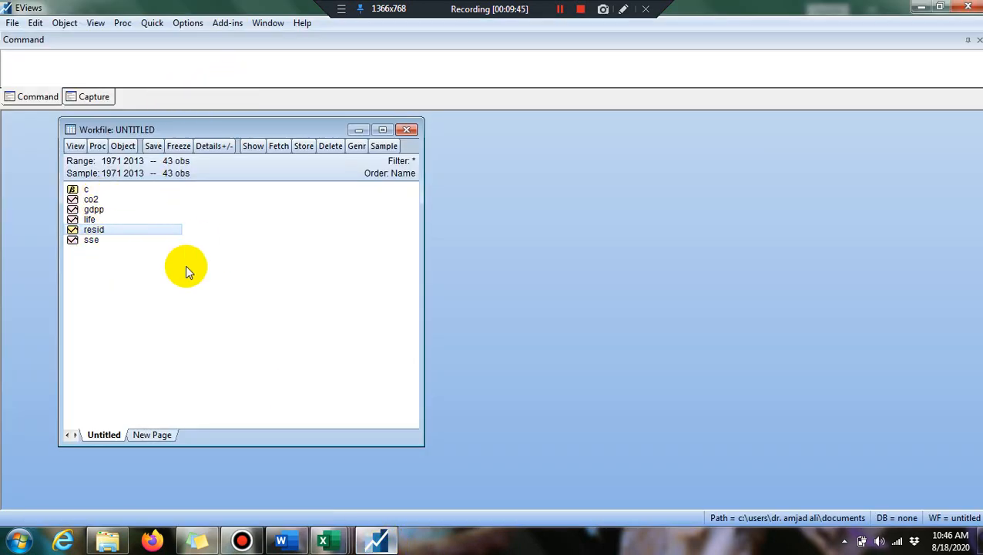
{"action": "left_click", "coordinate": [92, 219]}
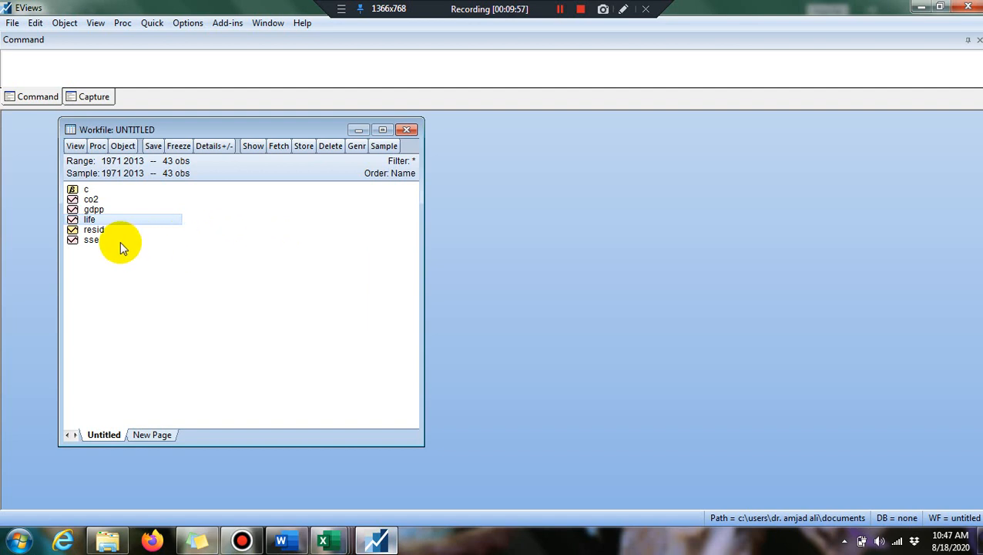
{"action": "left_click", "coordinate": [93, 210], "text": "ctrl"}
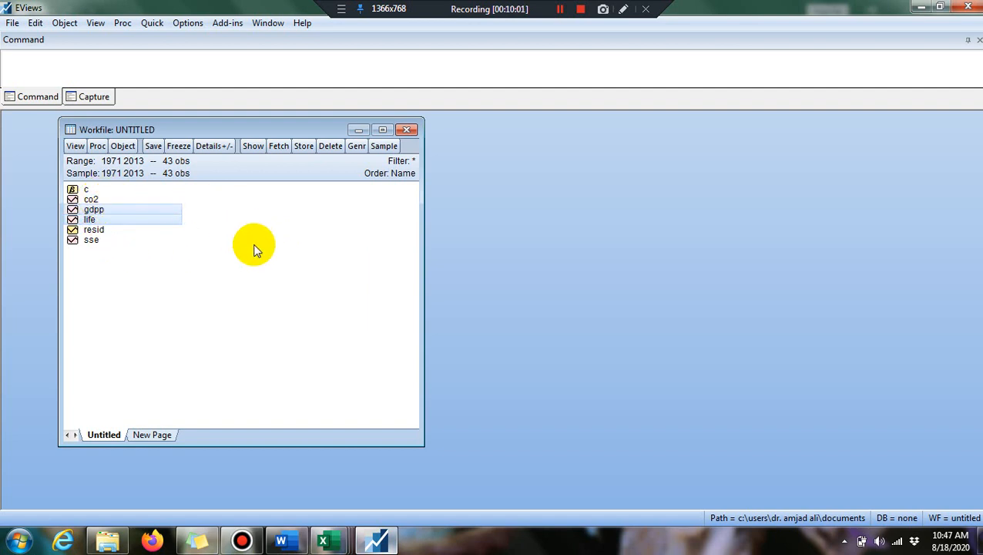
{"action": "left_click", "coordinate": [100, 199], "text": "ctrl"}
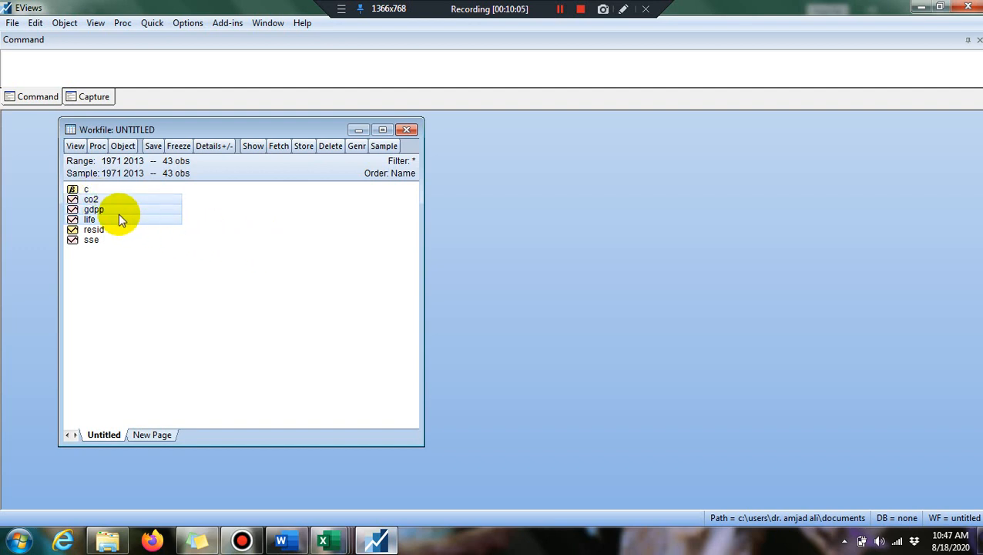
{"action": "left_click", "coordinate": [94, 240], "text": "ctrl"}
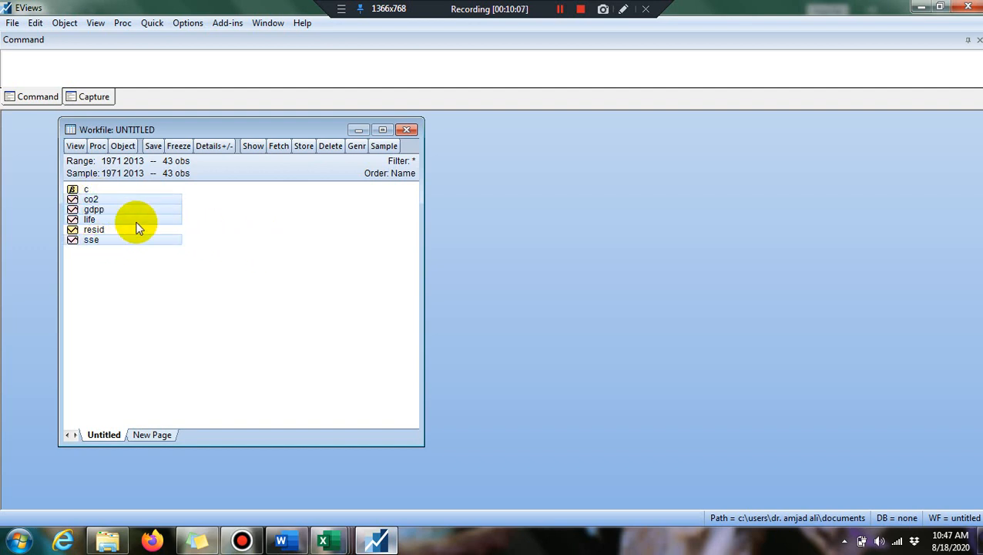
{"action": "right_click", "coordinate": [150, 220]}
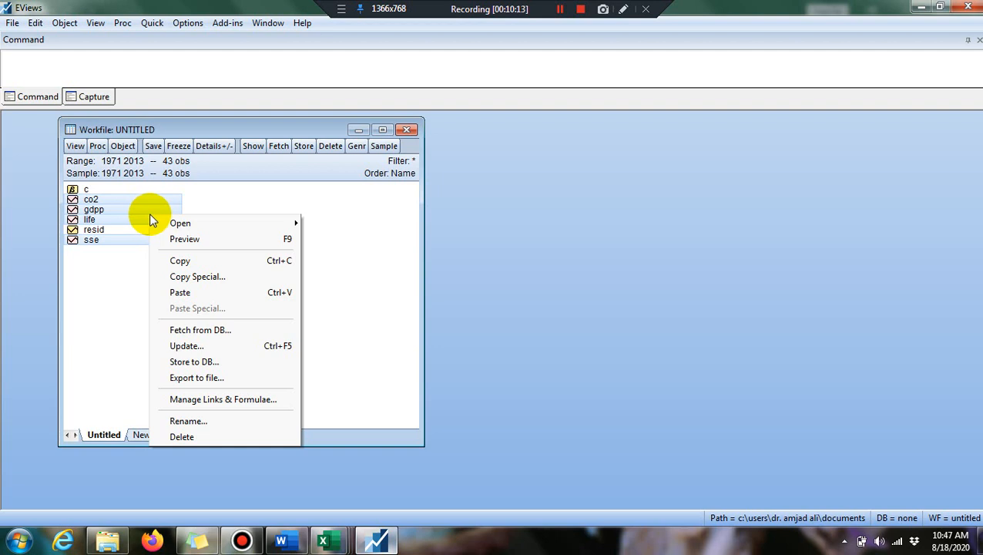
{"action": "mouse_move", "coordinate": [183, 226]}
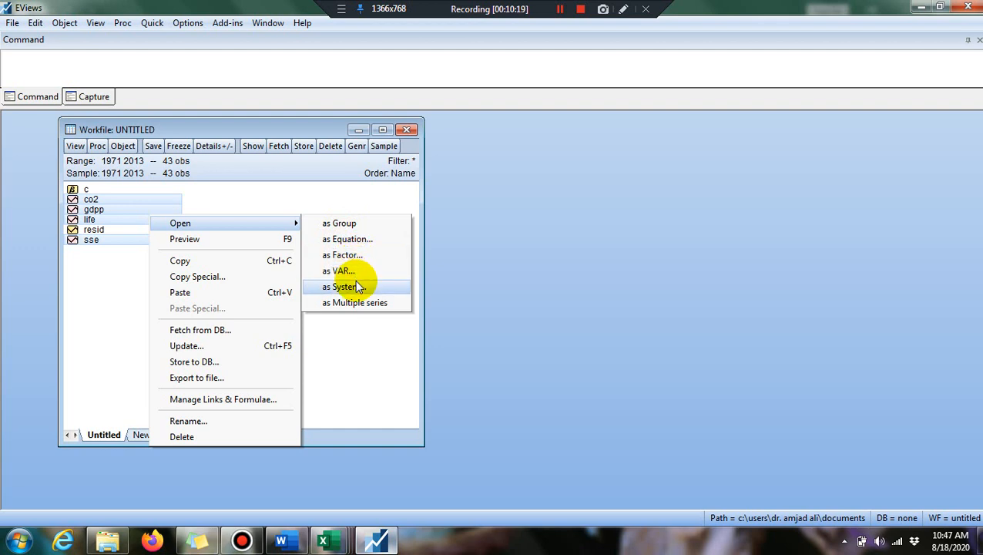
{"action": "left_click", "coordinate": [359, 225]}
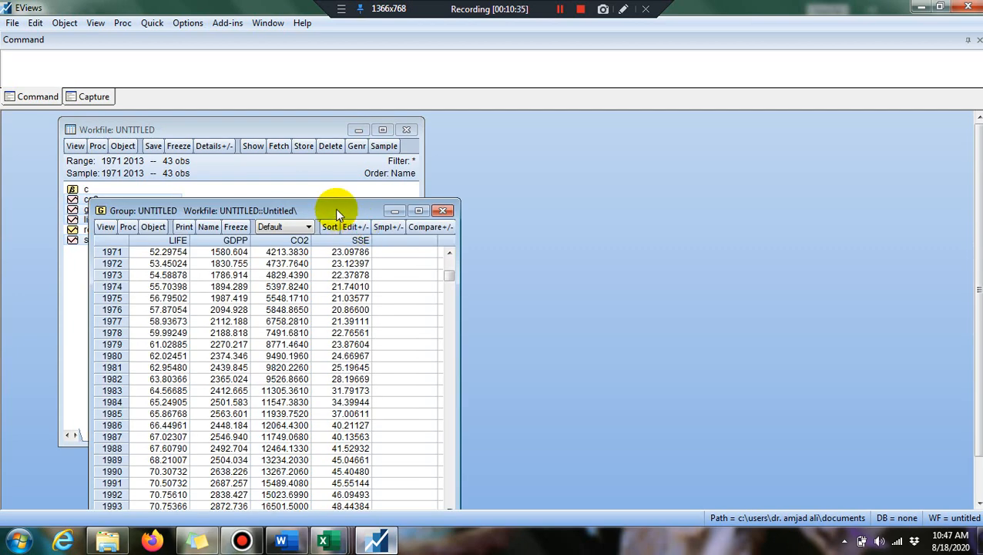
Show the group's descriptive statistics for individual samples and widen the group window to fit the whole table.
{"action": "left_click_drag", "start_coordinate": [335, 208], "coordinate": [416, 169]}
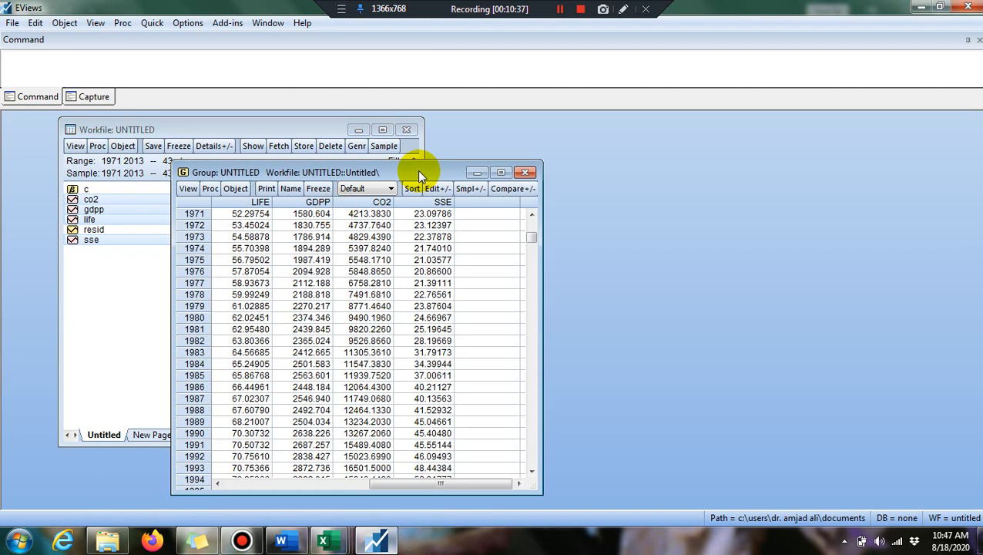
{"action": "left_click", "coordinate": [531, 232]}
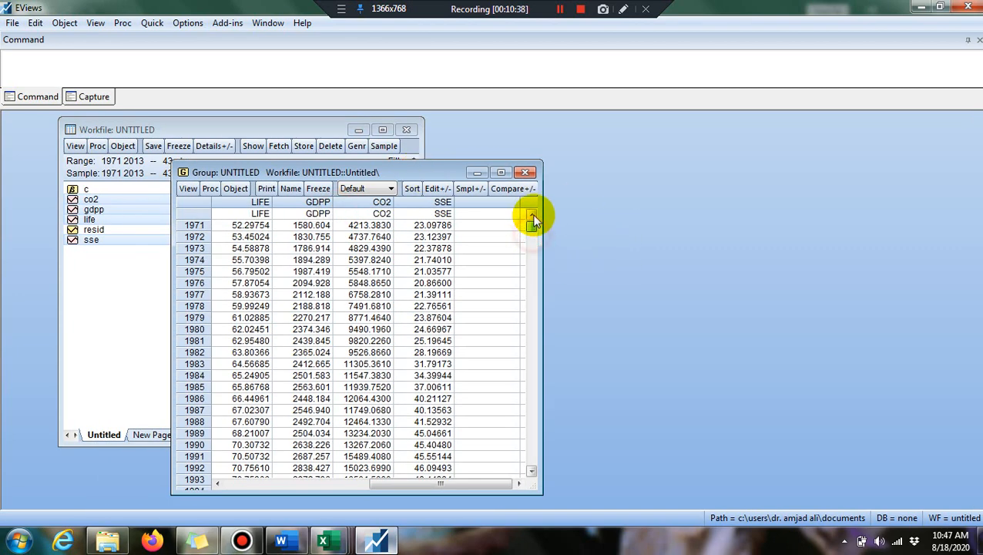
{"action": "left_click", "coordinate": [188, 189]}
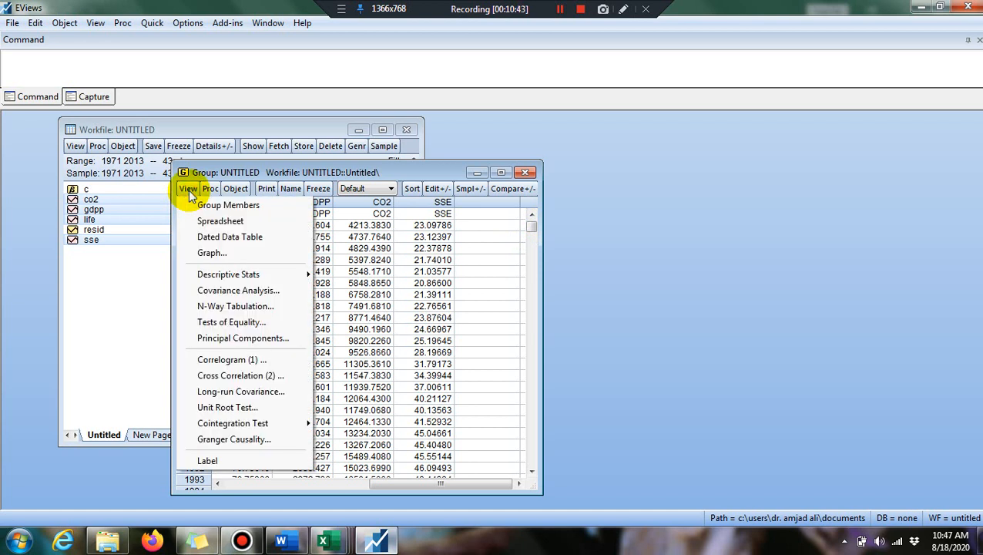
{"action": "mouse_move", "coordinate": [211, 277]}
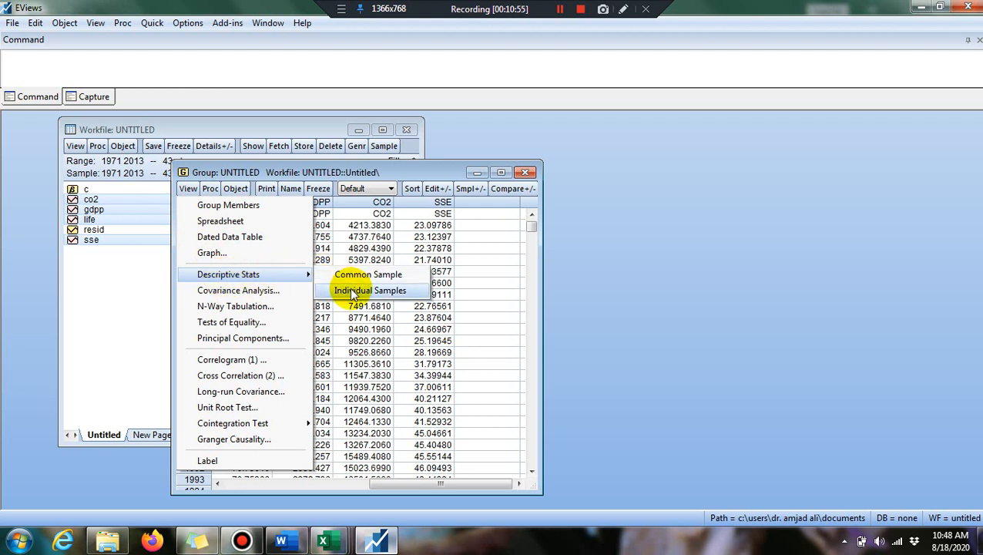
{"action": "left_click", "coordinate": [353, 293]}
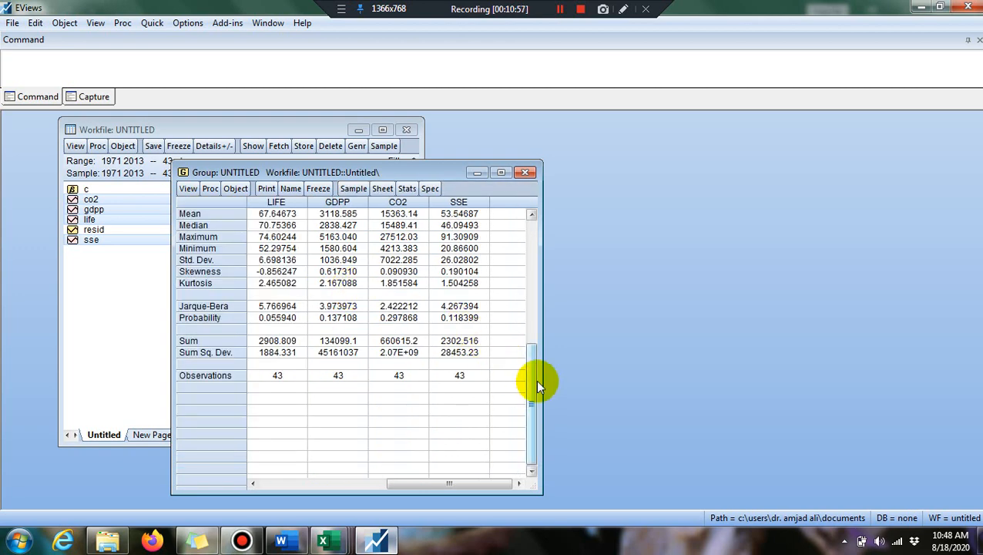
{"action": "left_click_drag", "start_coordinate": [540, 311], "coordinate": [665, 312]}
{"action": "left_click", "coordinate": [597, 483]}
{"action": "left_click_drag", "start_coordinate": [597, 483], "coordinate": [325, 517]}
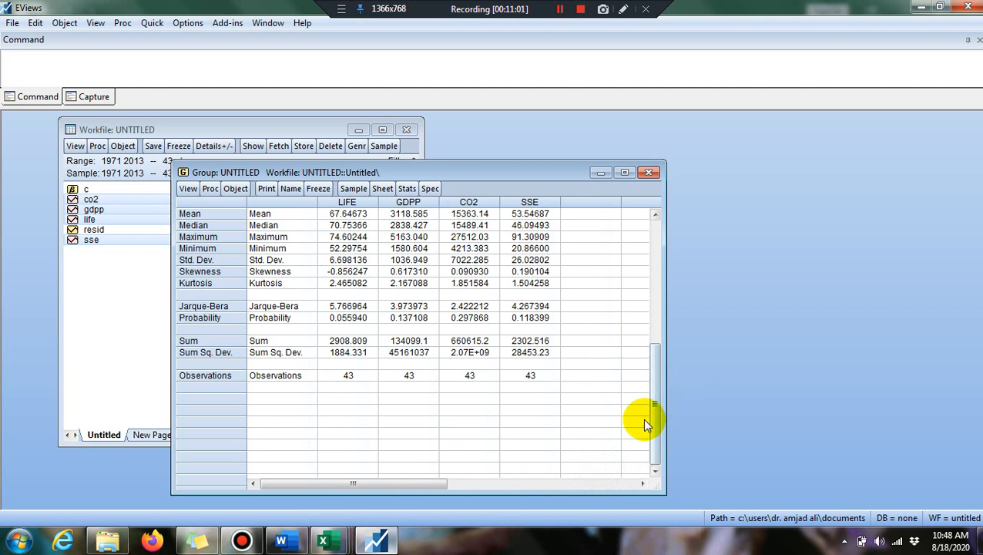
{"action": "left_click_drag", "start_coordinate": [652, 423], "coordinate": [656, 279]}
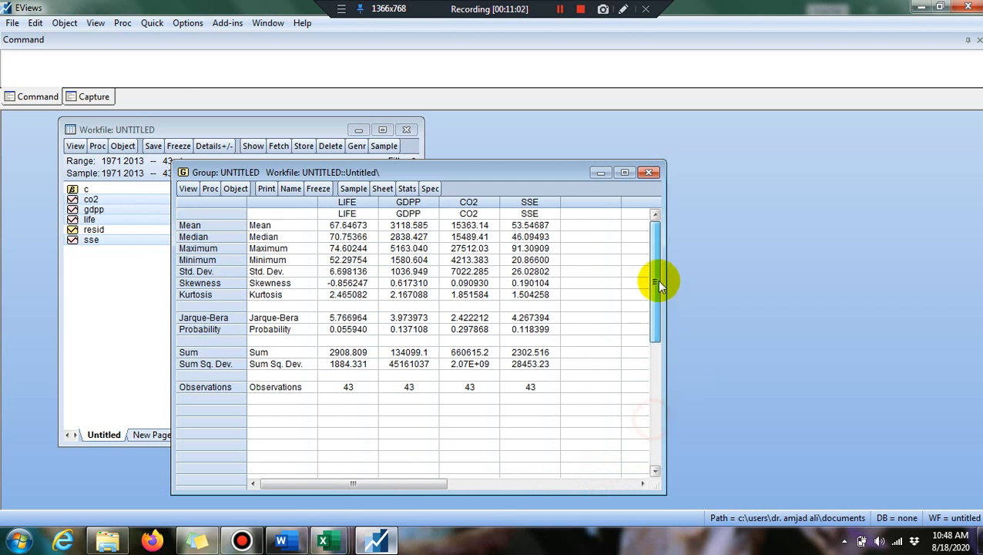
Copy the entire descriptive statistics table in Text format with numbers as displayed, without header information.
{"action": "left_click", "coordinate": [295, 274]}
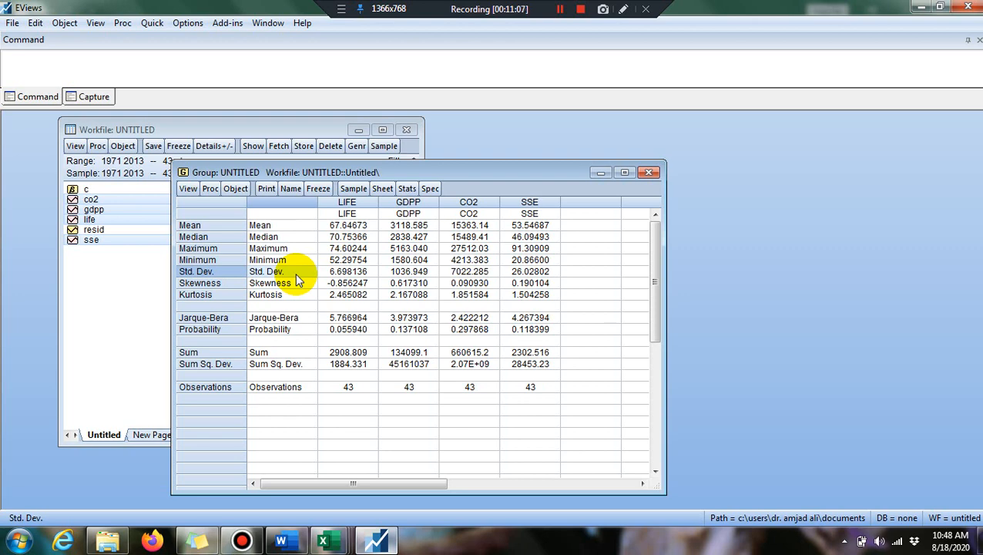
{"action": "key", "text": "ctrl+a"}
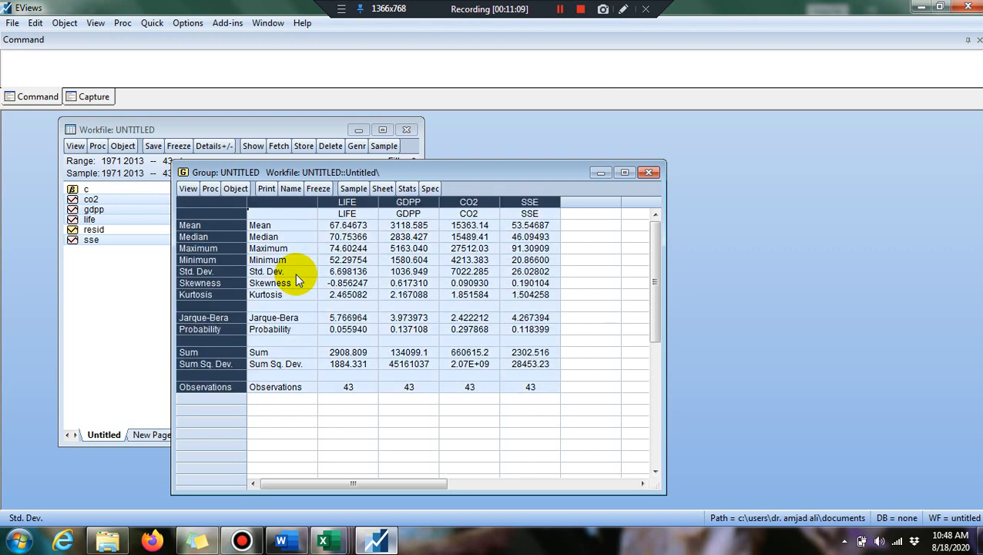
{"action": "key", "text": "ctrl+c"}
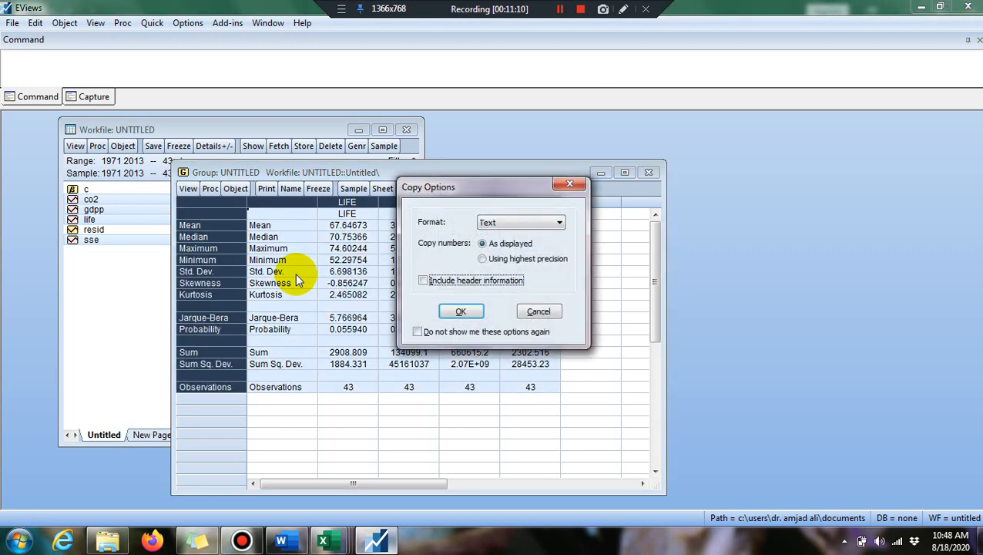
{"action": "left_click", "coordinate": [456, 312]}
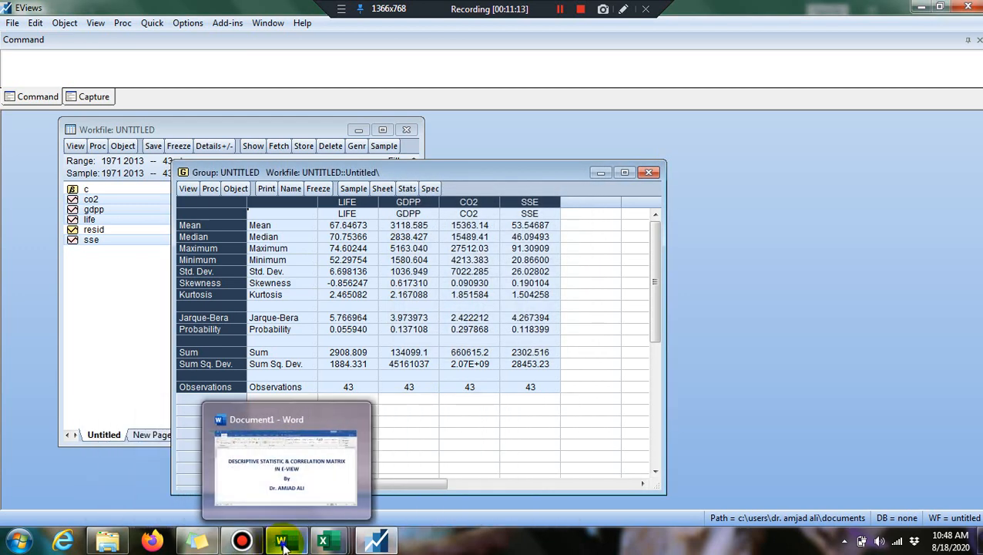
Create a new blank document in Word at 100% zoom and paste the copied descriptive statistics table into it.
{"action": "right_click", "coordinate": [283, 543]}
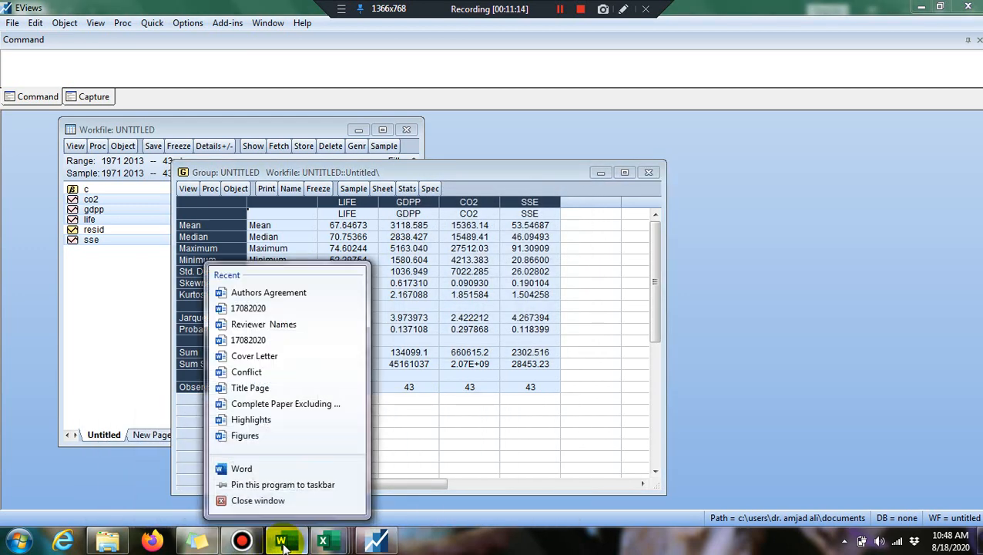
{"action": "left_click", "coordinate": [266, 466]}
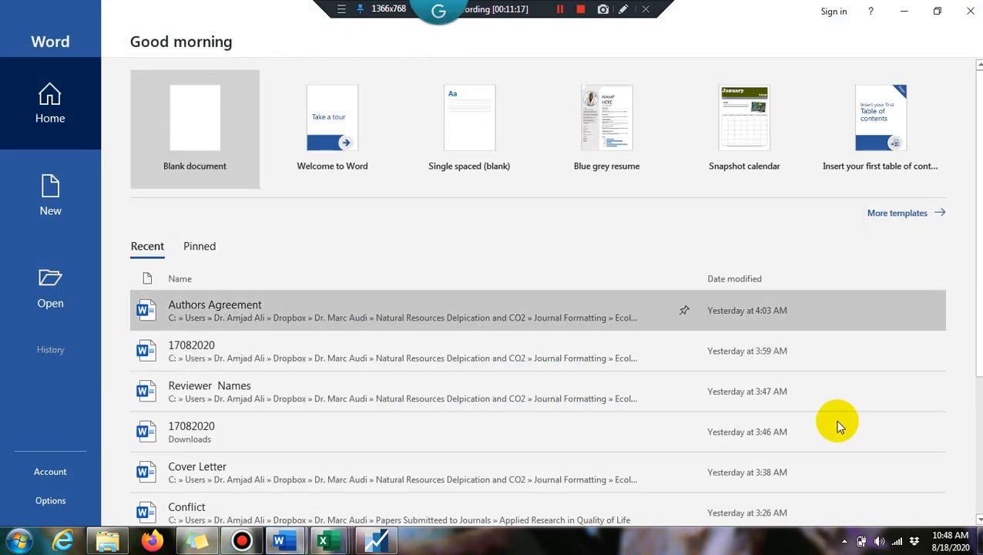
{"action": "left_click", "coordinate": [193, 114]}
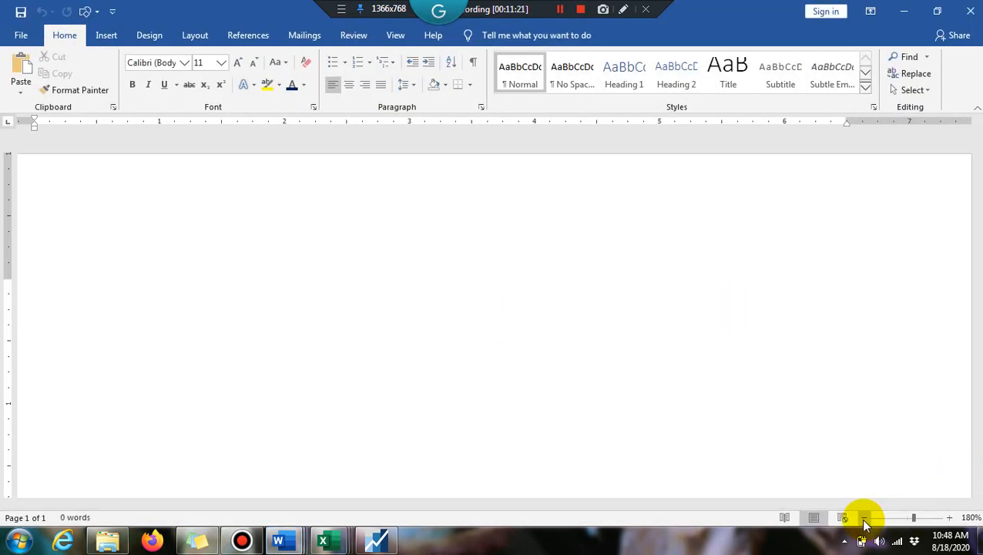
{"action": "left_click", "coordinate": [865, 519]}
{"action": "left_click", "coordinate": [864, 519]}
{"action": "left_click", "coordinate": [865, 519]}
{"action": "left_click", "coordinate": [864, 519]}
{"action": "left_click", "coordinate": [865, 519]}
{"action": "left_click", "coordinate": [864, 519]}
{"action": "left_click", "coordinate": [864, 519]}
{"action": "left_click", "coordinate": [864, 519]}
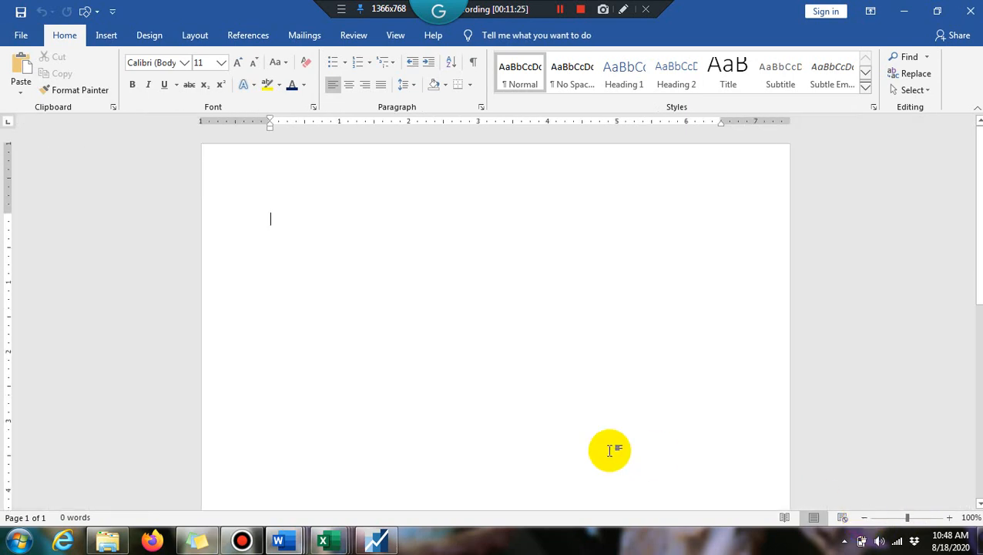
{"action": "key", "text": "ctrl+v"}
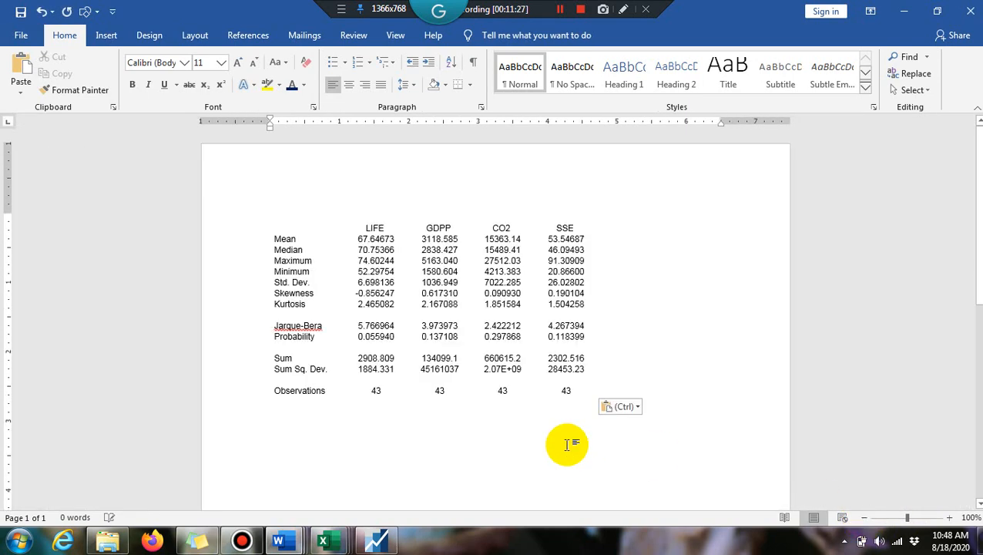
Apply all borders to the whole pasted statistics table and center it on the page.
{"action": "left_click", "coordinate": [358, 304]}
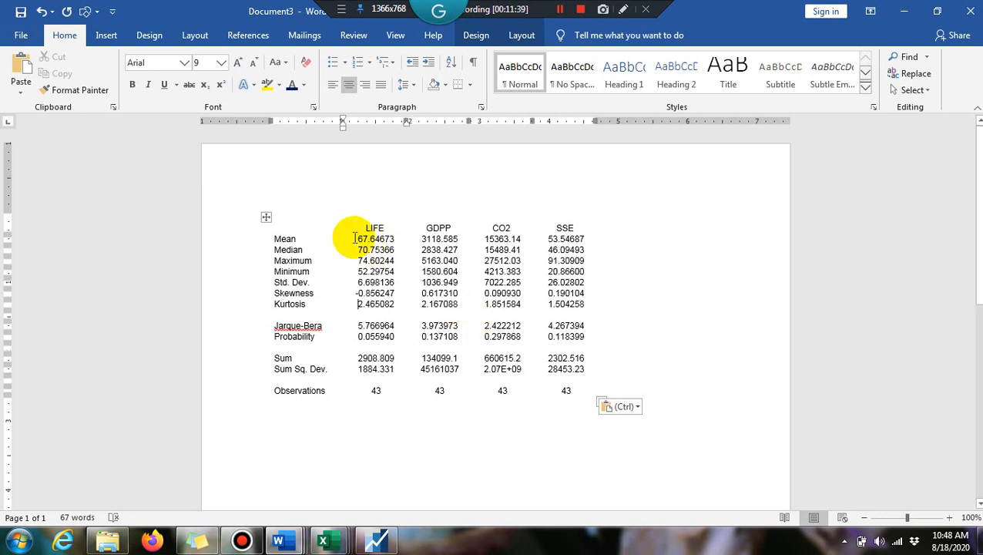
{"action": "left_click", "coordinate": [266, 218]}
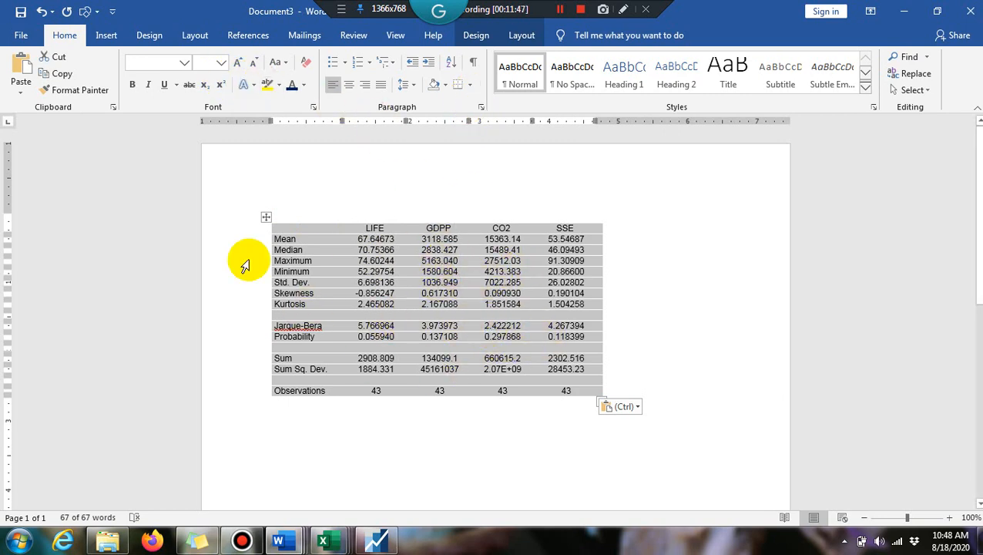
{"action": "left_click", "coordinate": [266, 215]}
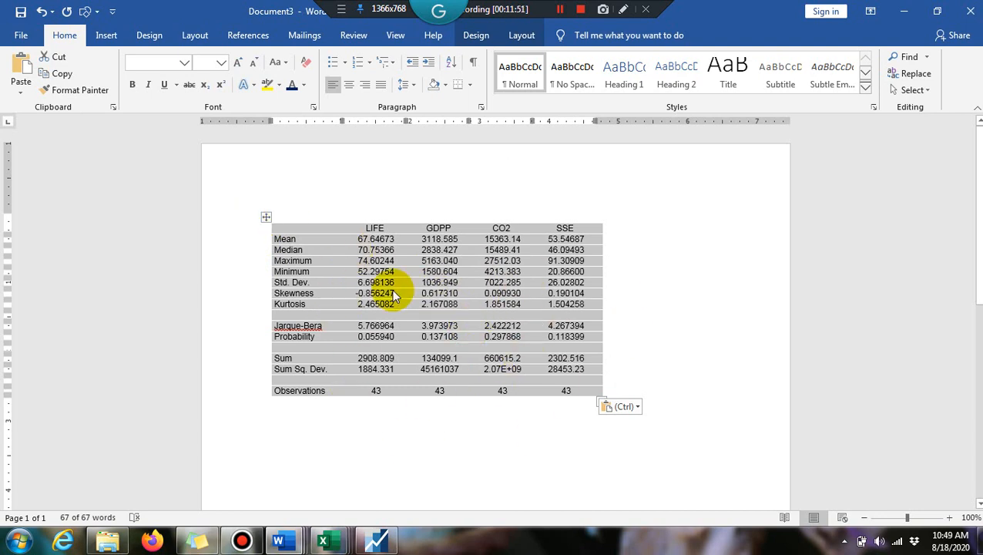
{"action": "left_click", "coordinate": [471, 87]}
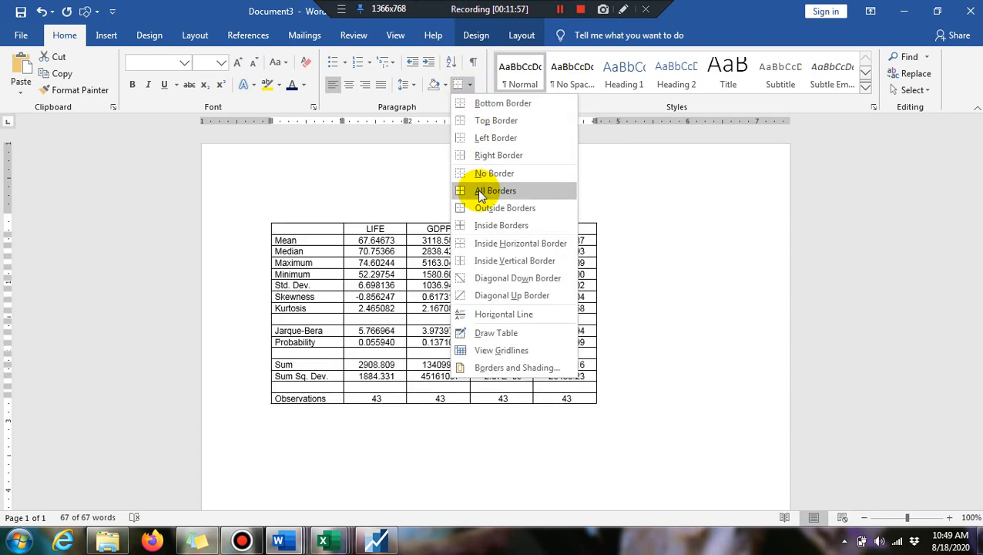
{"action": "left_click", "coordinate": [481, 197]}
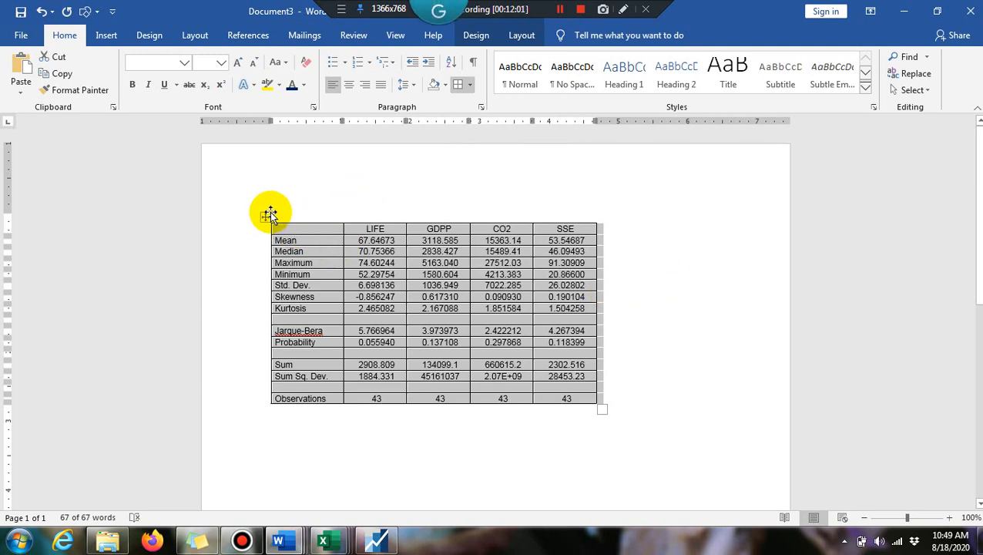
{"action": "key", "text": "ctrl+e"}
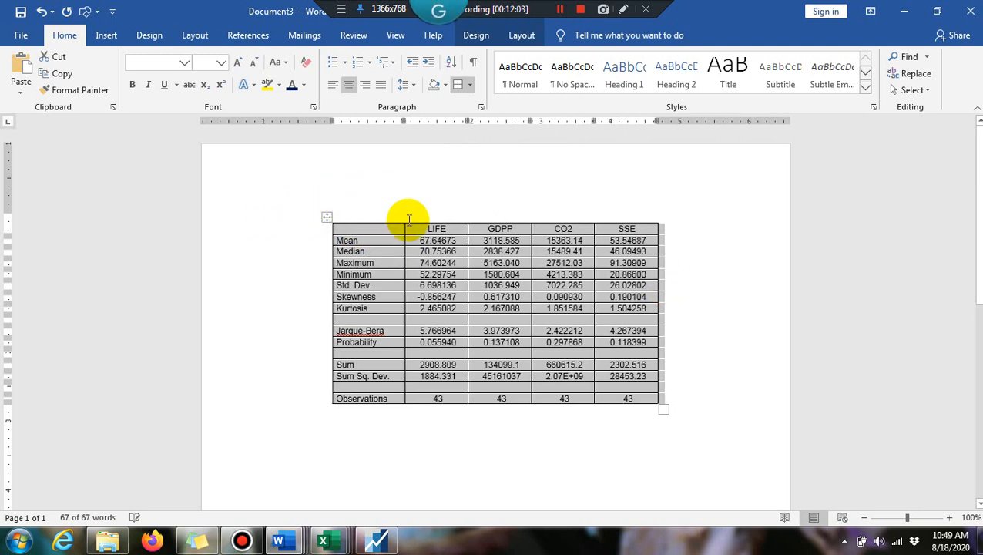
Insert an empty line above the statistics table.
{"action": "left_click", "coordinate": [401, 208]}
{"action": "key", "text": "Return"}
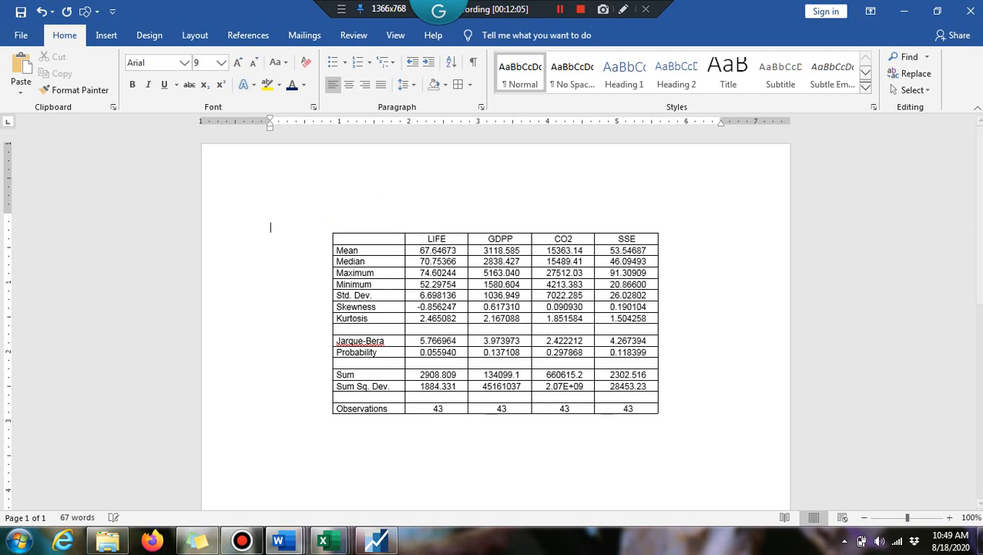
{"action": "key", "text": "Up"}
{"action": "key", "text": "Down"}
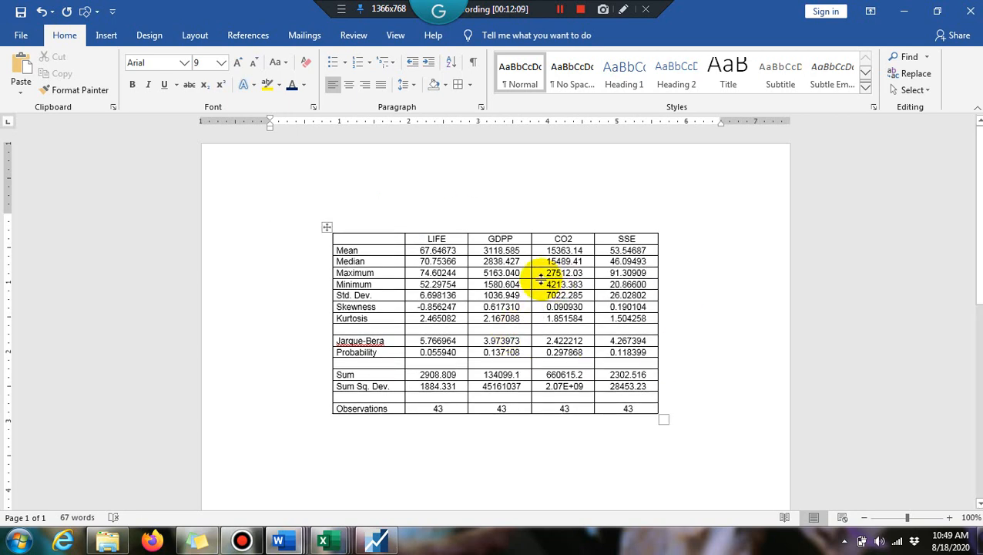
Review the statistics table row by row, from the variable headings down to Observations.
{"action": "key", "text": "Down"}
{"action": "key", "text": "Down"}
{"action": "key", "text": "Down"}
{"action": "key", "text": "Down"}
{"action": "key", "text": "Down"}
{"action": "key", "text": "Down"}
{"action": "key", "text": "Down"}
{"action": "key", "text": "Down"}
{"action": "key", "text": "Down"}
{"action": "key", "text": "Down"}
{"action": "key", "text": "Down"}
{"action": "key", "text": "Down"}
{"action": "key", "text": "Down"}
{"action": "key", "text": "Down"}
{"action": "key", "text": "Down"}
{"action": "key", "text": "Down"}
{"action": "key", "text": "Down"}
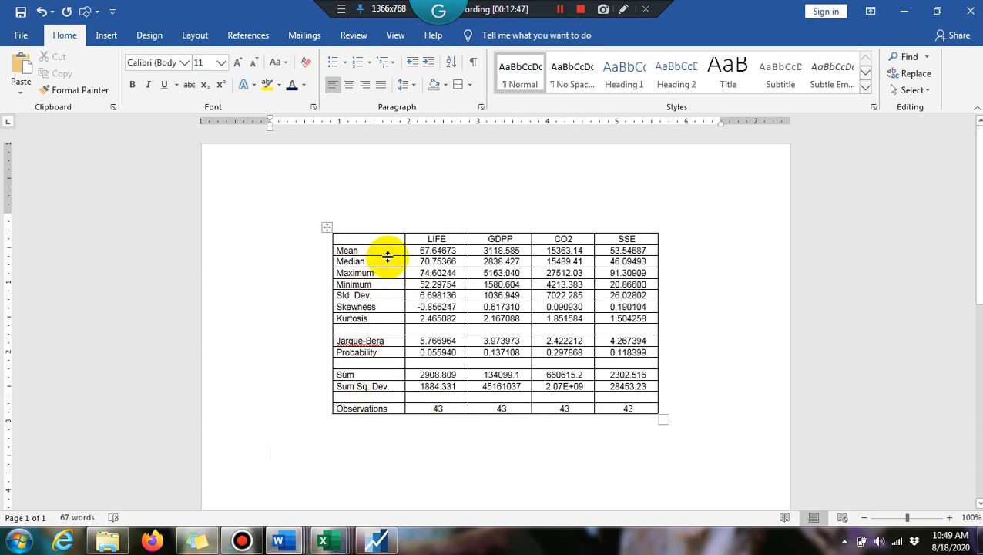
Add a second empty line above the statistics table.
{"action": "left_click", "coordinate": [417, 205]}
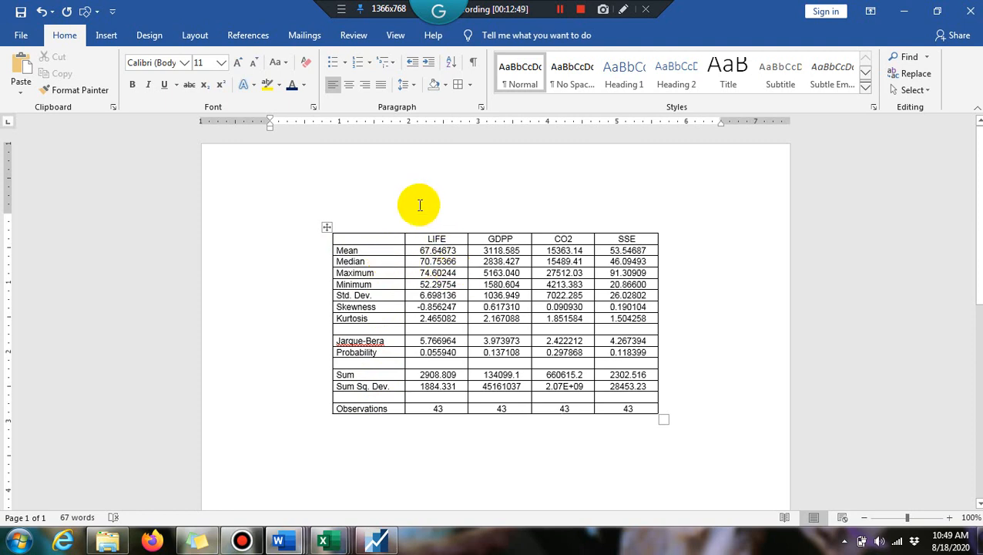
{"action": "key", "text": "Return"}
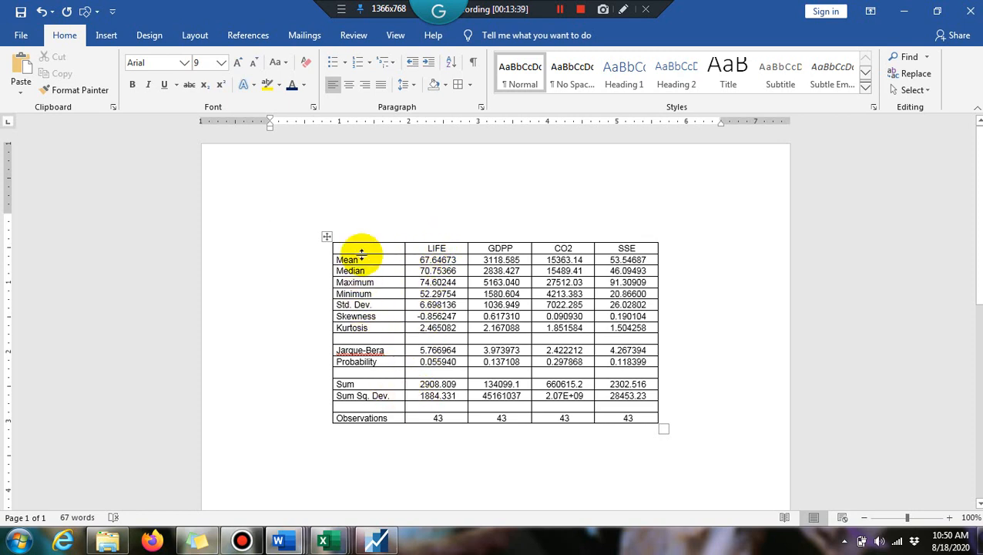
Switch to the Final Data workbook in Excel and look through the Life column year by year, returning to its heading.
{"action": "mouse_move", "coordinate": [331, 544]}
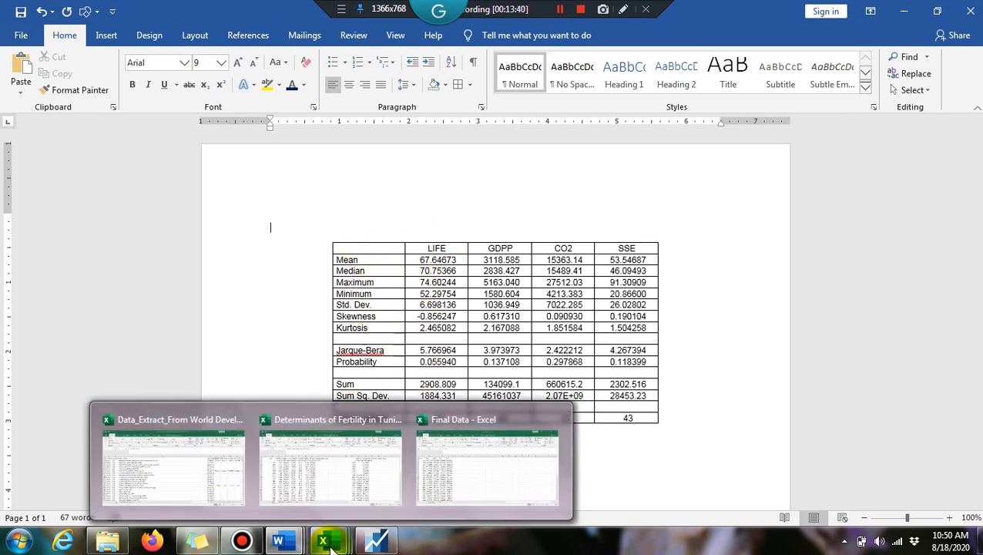
{"action": "left_click", "coordinate": [447, 466]}
{"action": "left_click", "coordinate": [95, 206]}
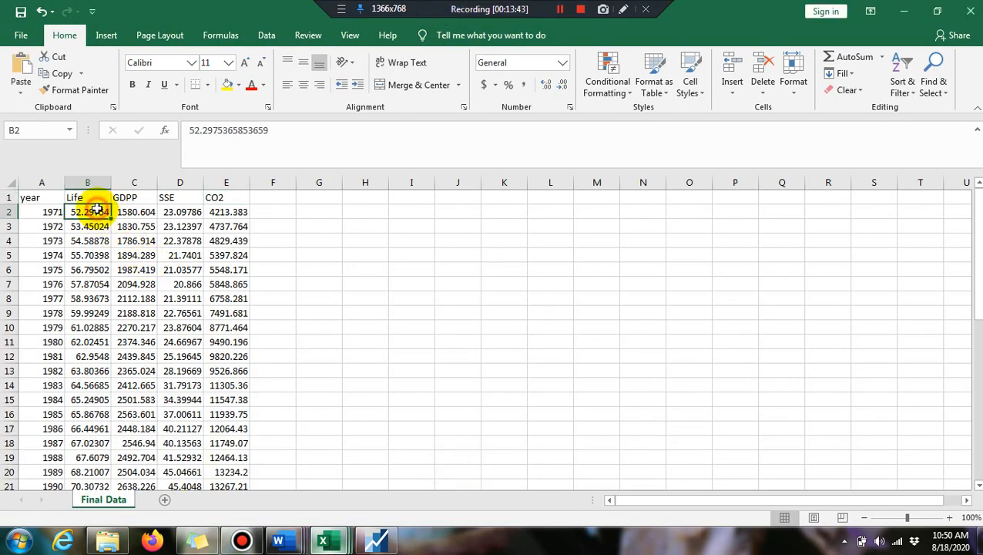
{"action": "key", "text": "Up"}
{"action": "key", "text": "Down"}
{"action": "key", "text": "Down"}
{"action": "key", "text": "Down"}
{"action": "key", "text": "Down"}
{"action": "key", "text": "Down"}
{"action": "key", "text": "Down"}
{"action": "key", "text": "Down"}
{"action": "key", "text": "Down"}
{"action": "key", "text": "Down"}
{"action": "key", "text": "Down"}
{"action": "key", "text": "Down"}
{"action": "key", "text": "Down"}
{"action": "key", "text": "Down"}
{"action": "key", "text": "Down"}
{"action": "key", "text": "Down"}
{"action": "key", "text": "Down"}
{"action": "key", "text": "Down"}
{"action": "key", "text": "Down"}
{"action": "key", "text": "Down"}
{"action": "key", "text": "Down"}
{"action": "key", "text": "Down"}
{"action": "key", "text": "Down"}
{"action": "key", "text": "Down"}
{"action": "key", "text": "Down"}
{"action": "key", "text": "Down"}
{"action": "key", "text": "Down"}
{"action": "key", "text": "Down"}
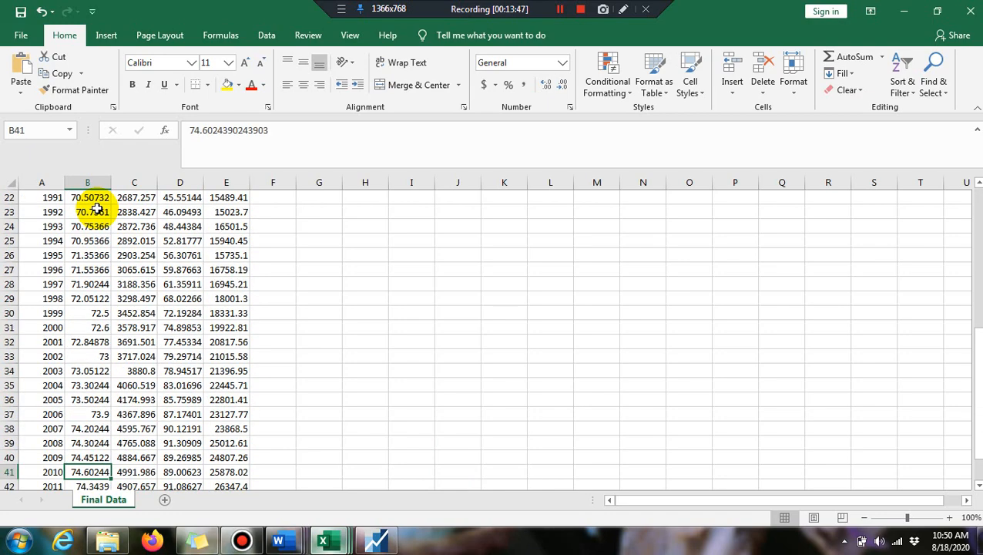
{"action": "key", "text": "Up"}
{"action": "key", "text": "Up"}
{"action": "key", "text": "Up"}
{"action": "key", "text": "Up"}
{"action": "key", "text": "Up"}
{"action": "key", "text": "Up"}
{"action": "key", "text": "Up"}
{"action": "key", "text": "Up"}
{"action": "key", "text": "Up"}
{"action": "key", "text": "Up"}
{"action": "key", "text": "Up"}
{"action": "key", "text": "Up"}
{"action": "key", "text": "Up"}
{"action": "key", "text": "Up"}
{"action": "key", "text": "Up"}
{"action": "key", "text": "Up"}
{"action": "key", "text": "Up"}
{"action": "key", "text": "Up"}
{"action": "key", "text": "Up"}
{"action": "key", "text": "Up"}
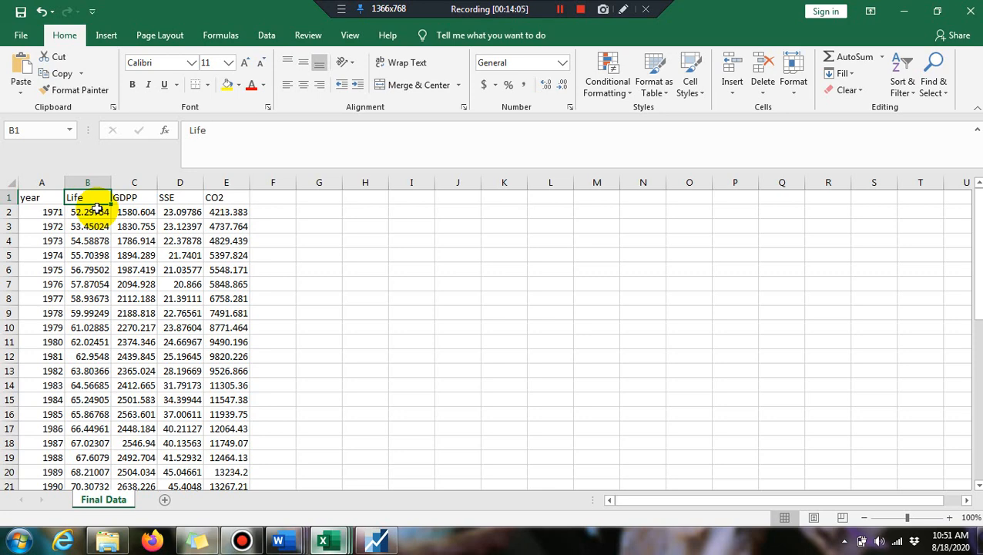
View the group's descriptive statistics in EViews and return to the statistics table in Word's Document3.
{"action": "left_click", "coordinate": [376, 541]}
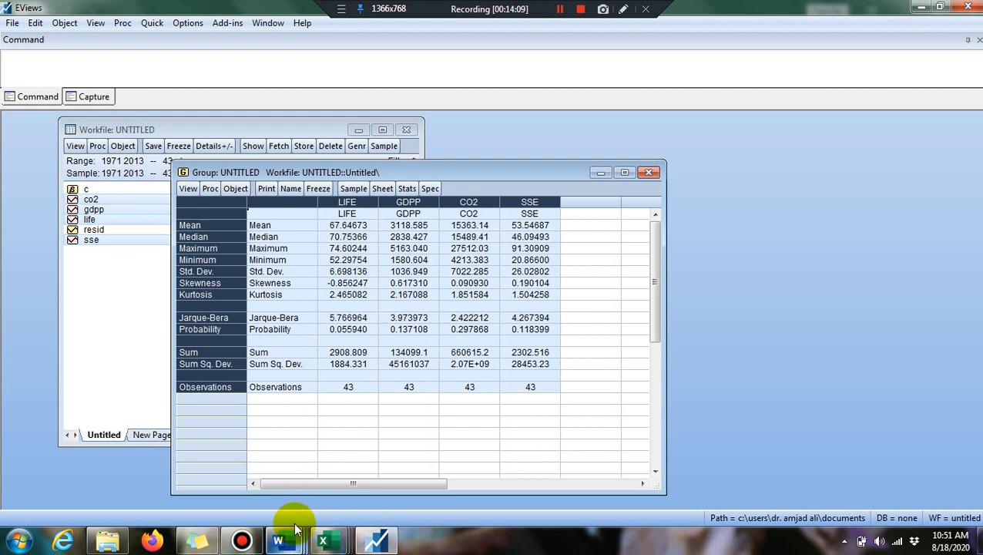
{"action": "mouse_move", "coordinate": [289, 532]}
{"action": "left_click", "coordinate": [410, 467]}
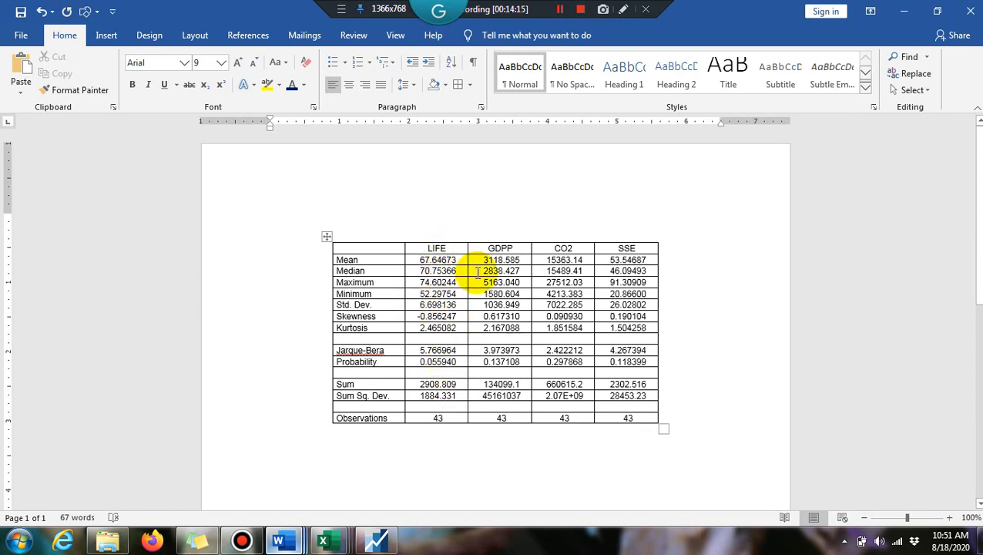
{"action": "double_click", "coordinate": [441, 246]}
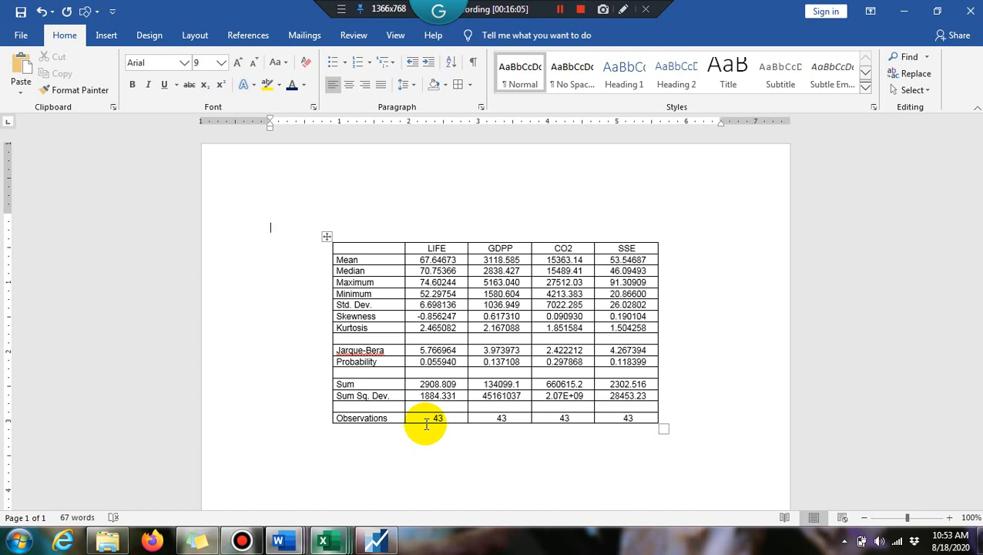
Insert an empty line below the statistics table.
{"action": "key", "text": "Down"}
{"action": "key", "text": "Down"}
{"action": "key", "text": "Down"}
{"action": "key", "text": "Down"}
{"action": "key", "text": "Down"}
{"action": "key", "text": "Down"}
{"action": "key", "text": "Down"}
{"action": "key", "text": "Down"}
{"action": "key", "text": "Down"}
{"action": "key", "text": "Down"}
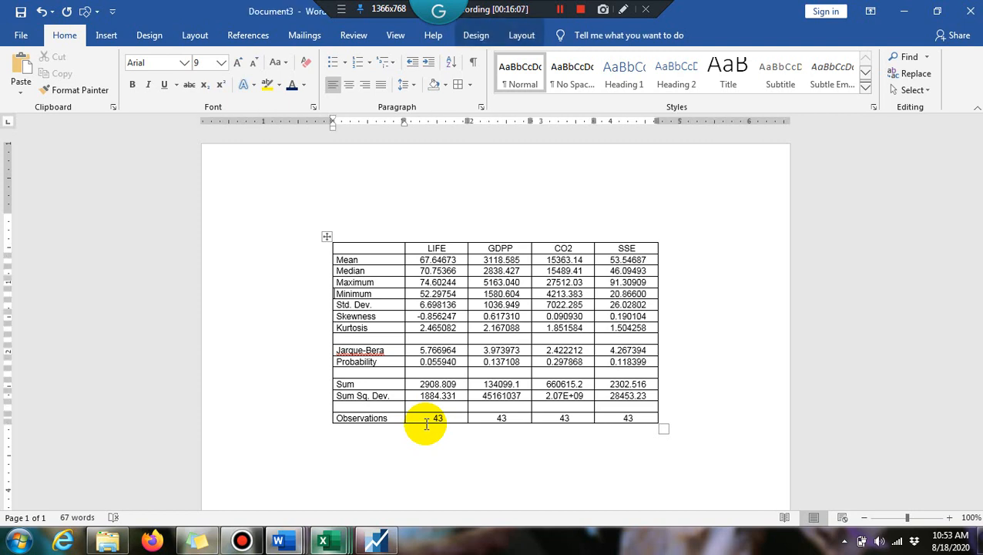
{"action": "key", "text": "Down"}
{"action": "key", "text": "Down"}
{"action": "key", "text": "Down"}
{"action": "key", "text": "Down"}
{"action": "key", "text": "Down"}
{"action": "key", "text": "Down"}
{"action": "key", "text": "Down"}
{"action": "key", "text": "Return"}
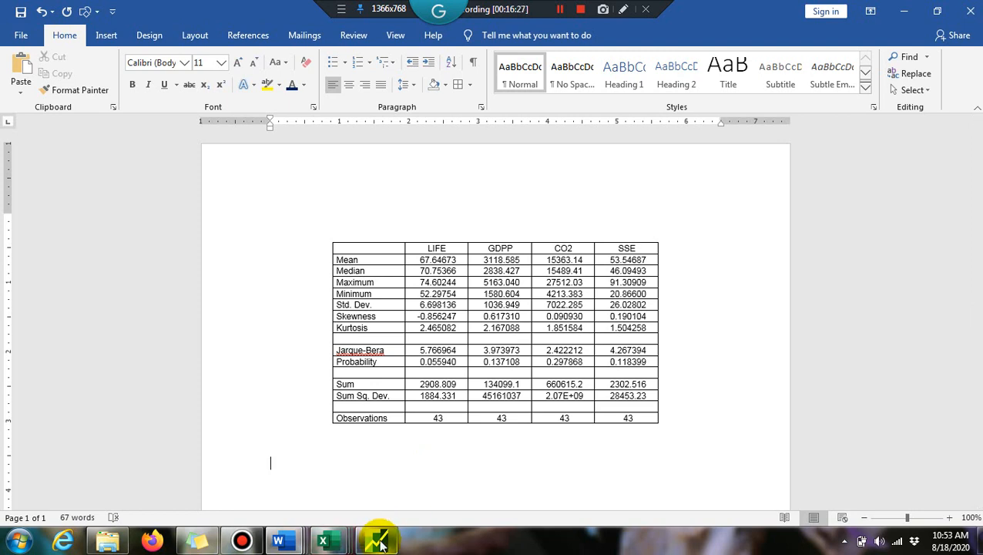
Switch to EViews and close the untitled statistics group, deleting it.
{"action": "left_click", "coordinate": [377, 539]}
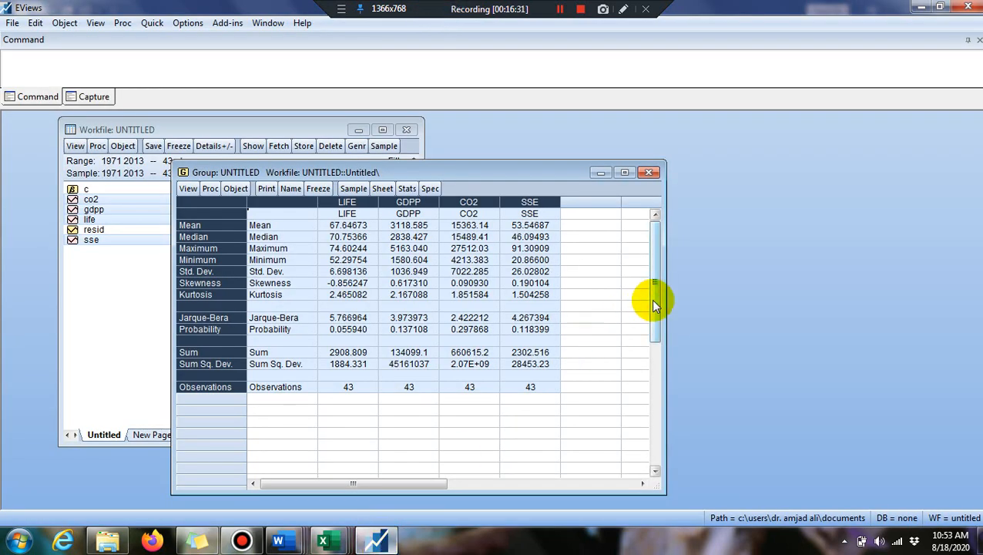
{"action": "left_click", "coordinate": [378, 542]}
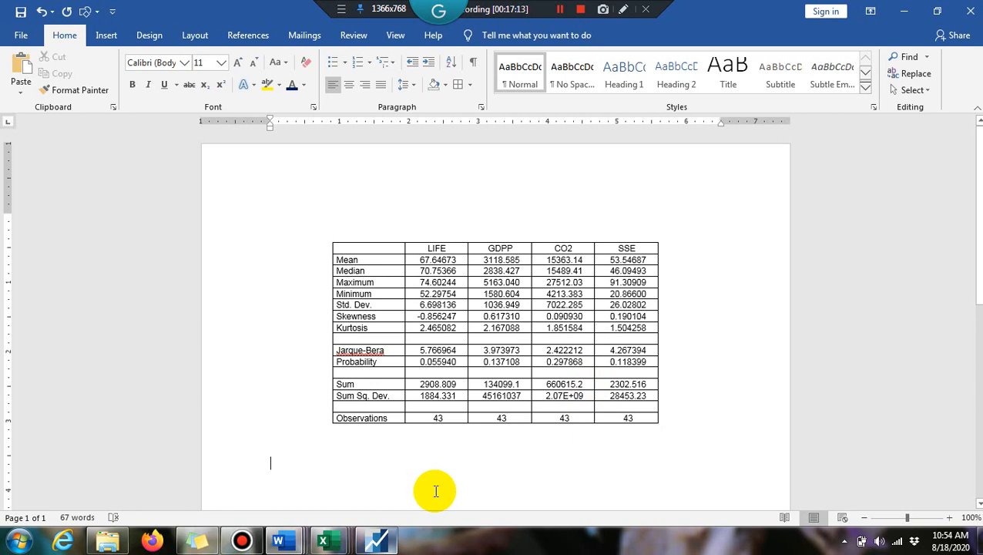
{"action": "left_click", "coordinate": [376, 540]}
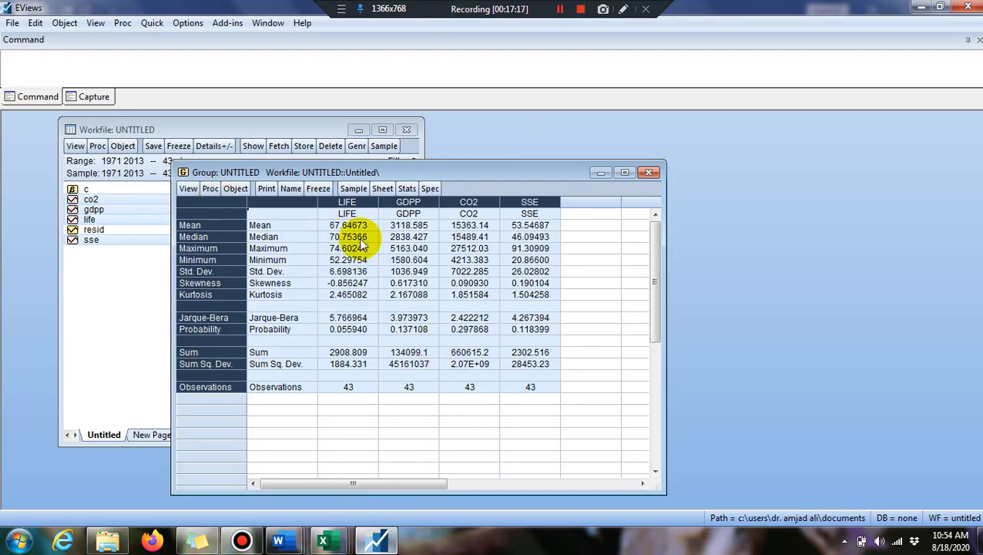
{"action": "left_click", "coordinate": [648, 172]}
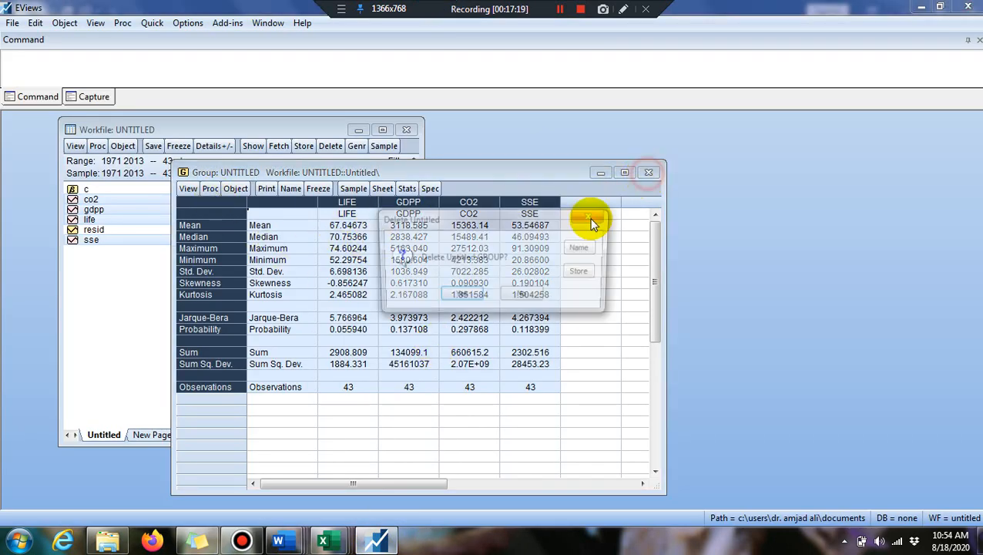
{"action": "left_click", "coordinate": [462, 296]}
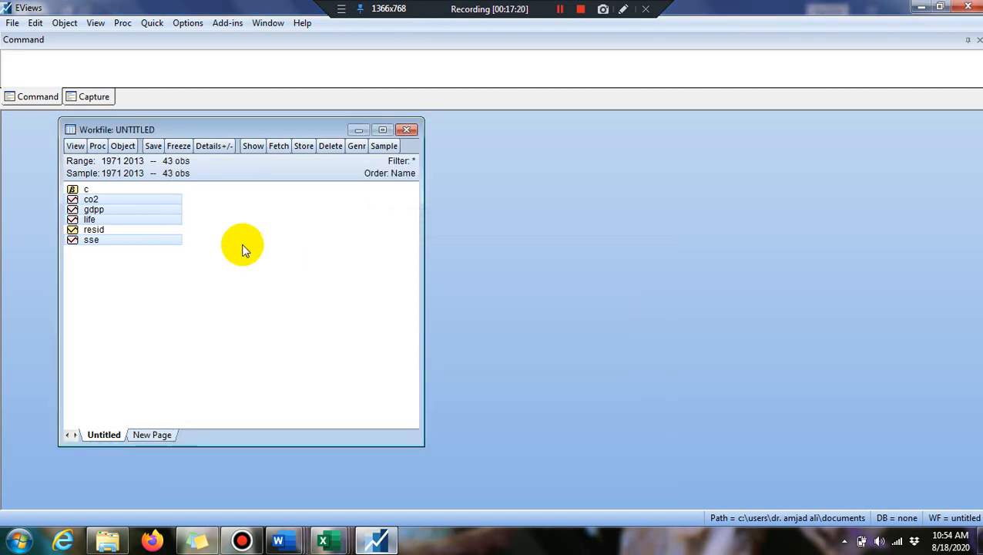
Open the selected co2, gdpp, life and sse series as a group and move its window up beside the series list.
{"action": "right_click", "coordinate": [168, 213]}
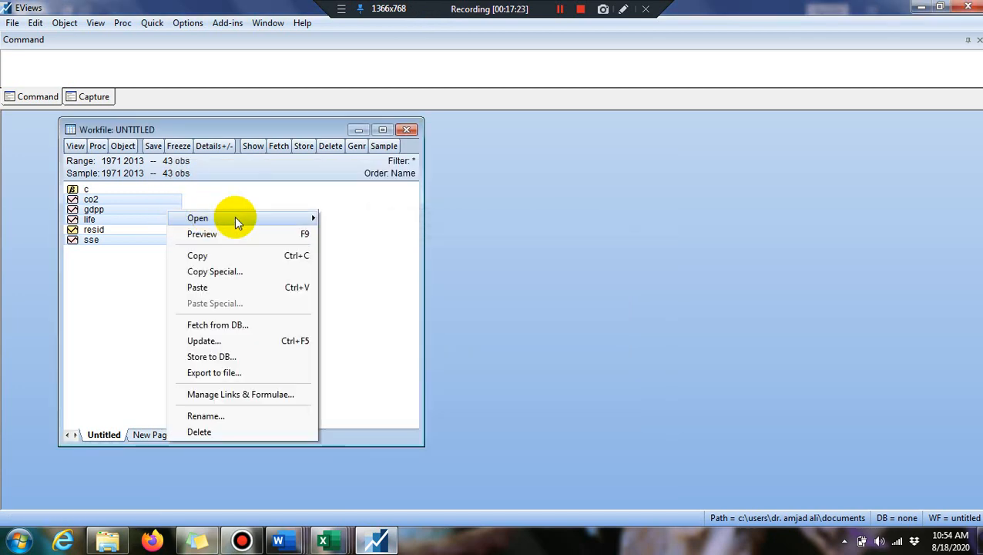
{"action": "mouse_move", "coordinate": [258, 221]}
{"action": "left_click", "coordinate": [343, 219]}
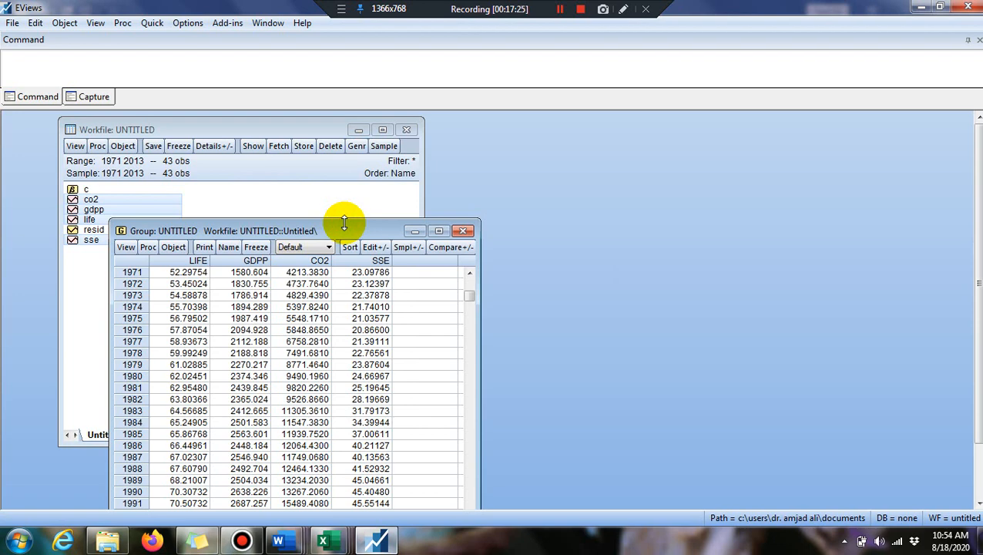
{"action": "left_click_drag", "start_coordinate": [360, 227], "coordinate": [469, 136]}
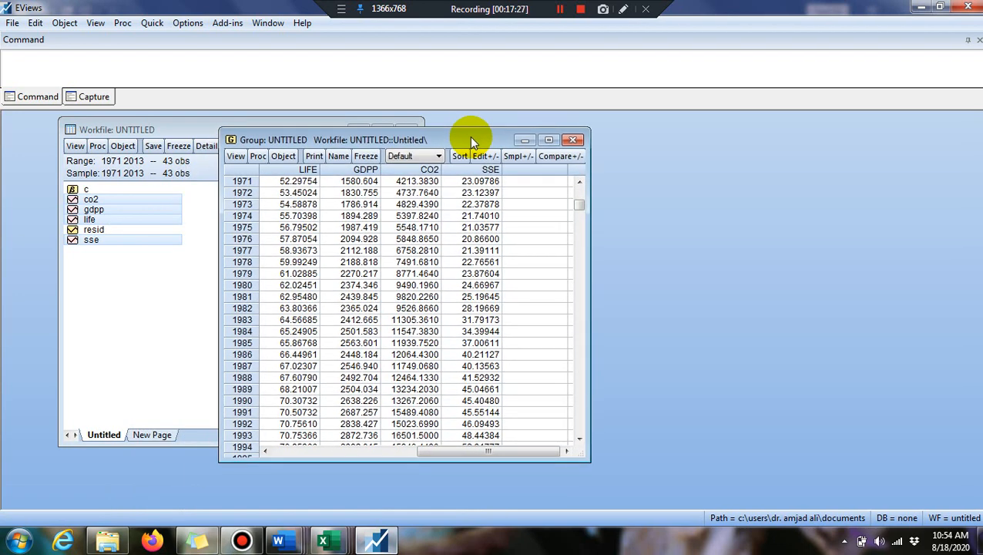
Run an ordinary Covariance Analysis on the group with Correlation, t-statistic and Probability instead of Covariance, in a single table.
{"action": "left_click", "coordinate": [236, 156]}
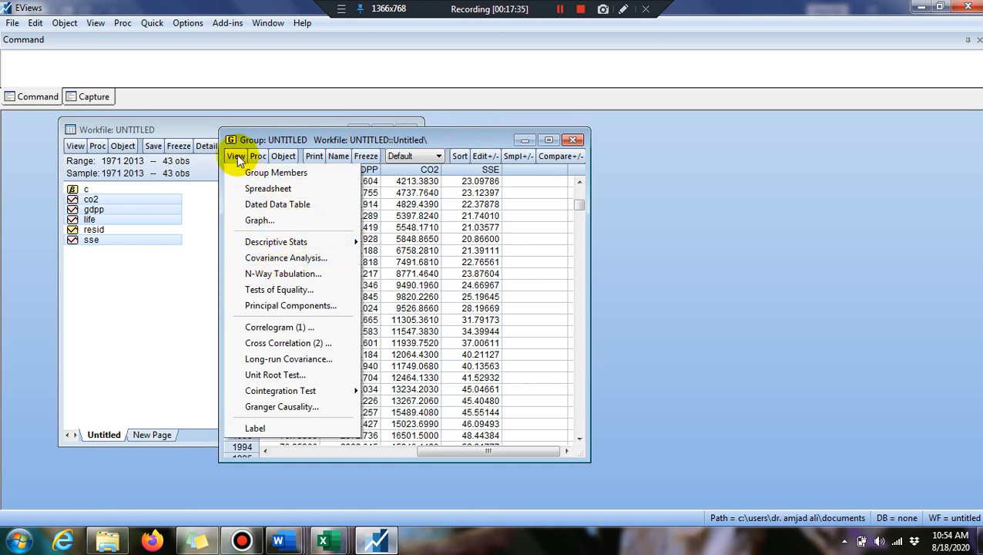
{"action": "left_click", "coordinate": [280, 261]}
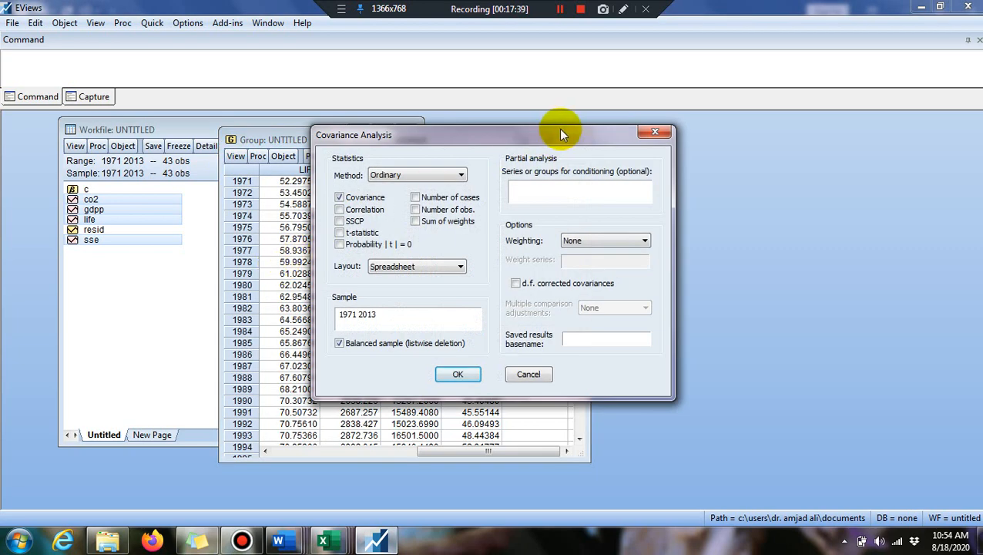
{"action": "left_click_drag", "start_coordinate": [559, 130], "coordinate": [493, 135]}
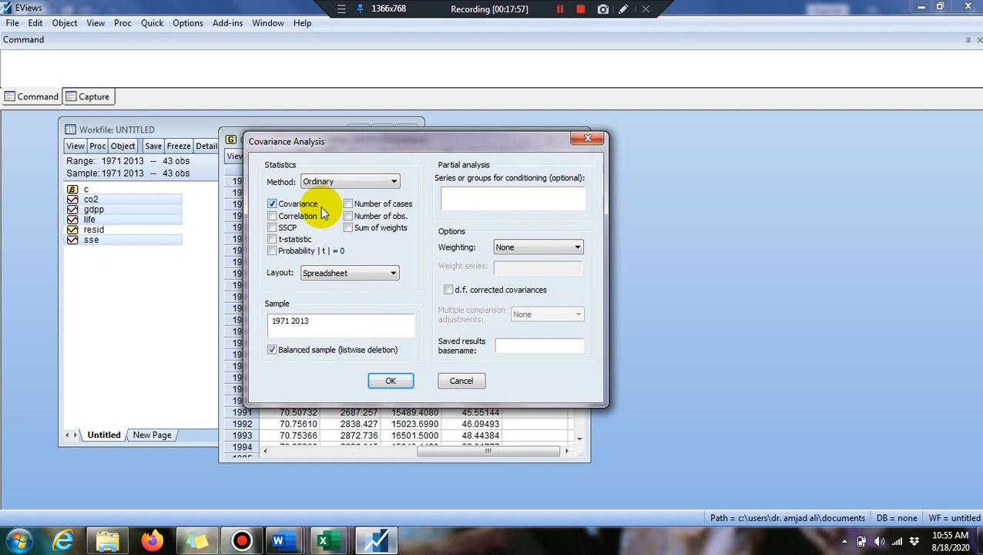
{"action": "left_click", "coordinate": [272, 217]}
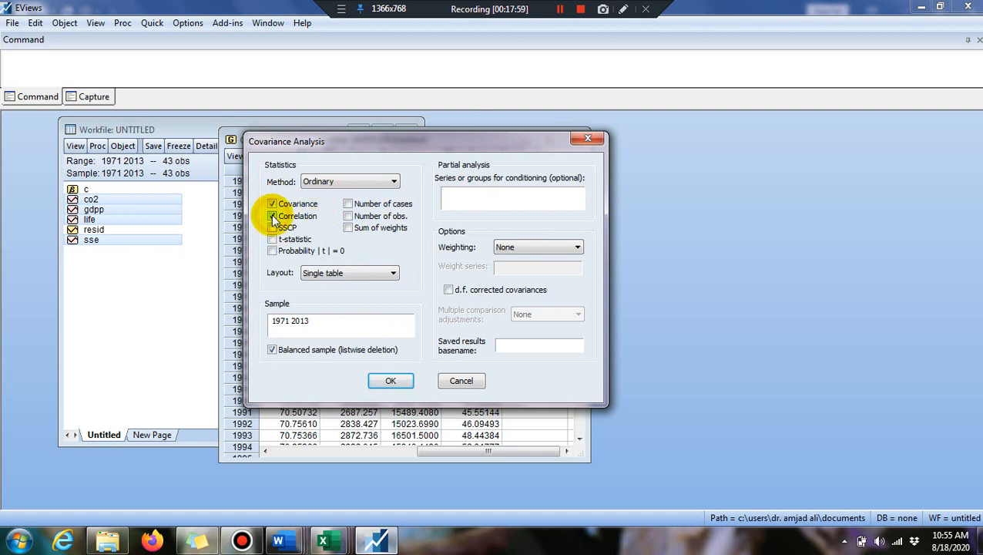
{"action": "left_click", "coordinate": [272, 204]}
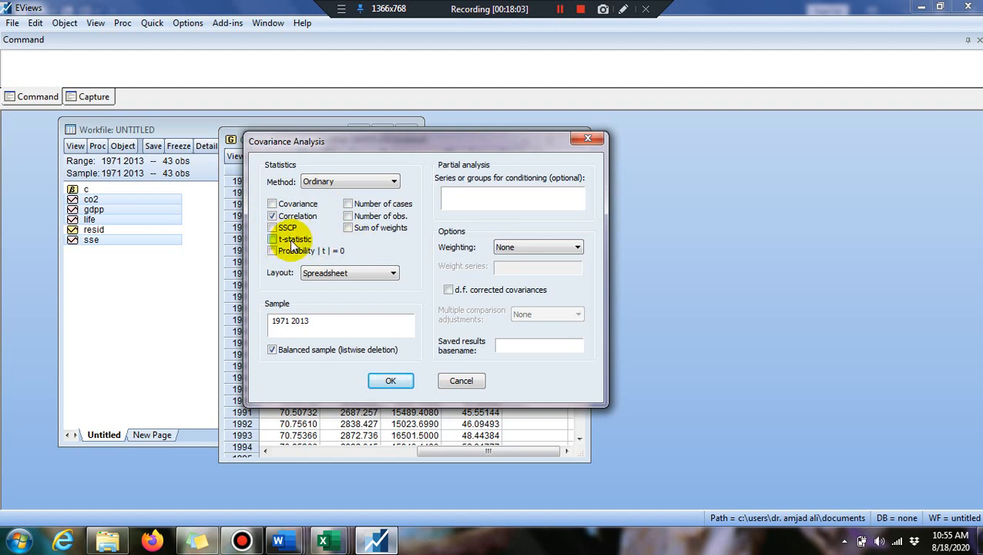
{"action": "left_click", "coordinate": [272, 239]}
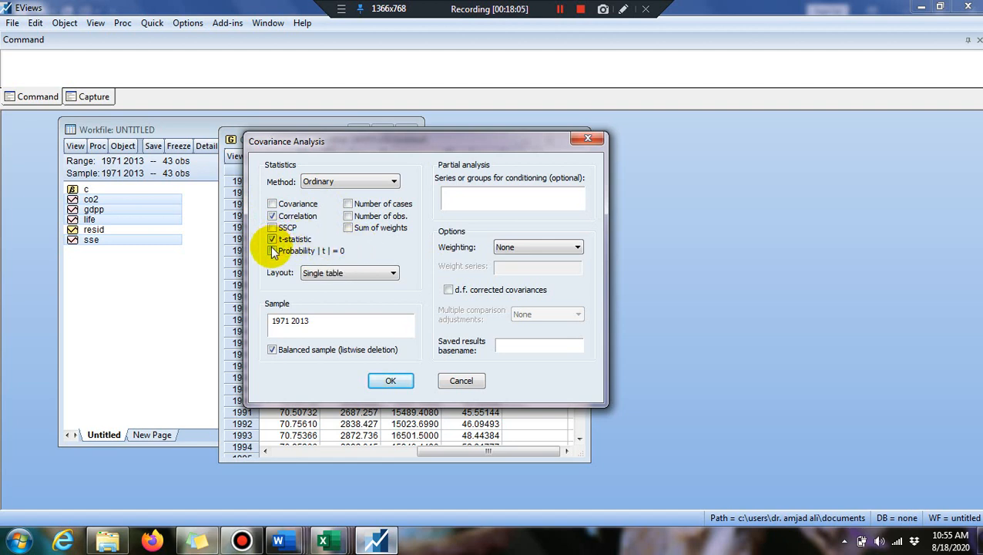
{"action": "left_click", "coordinate": [272, 251]}
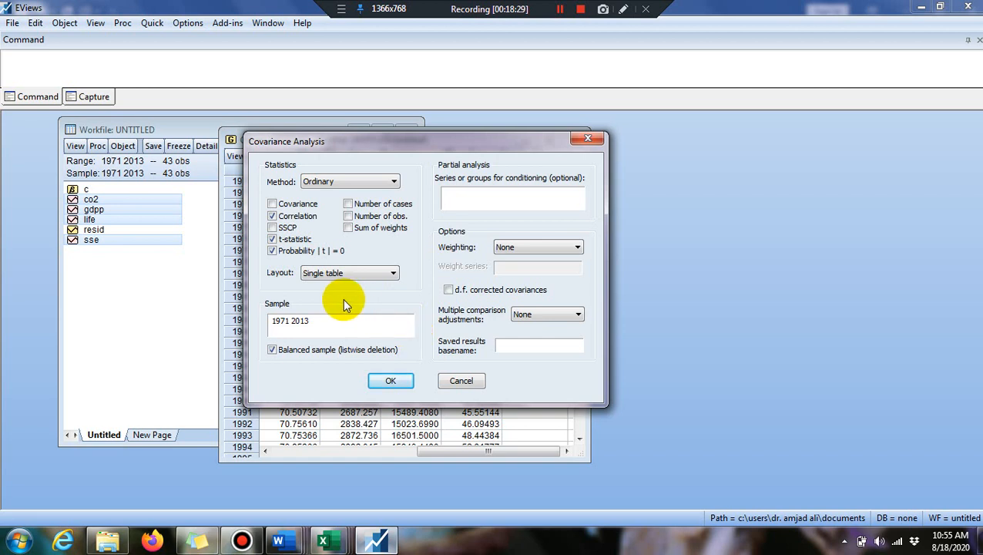
{"action": "left_click", "coordinate": [393, 381]}
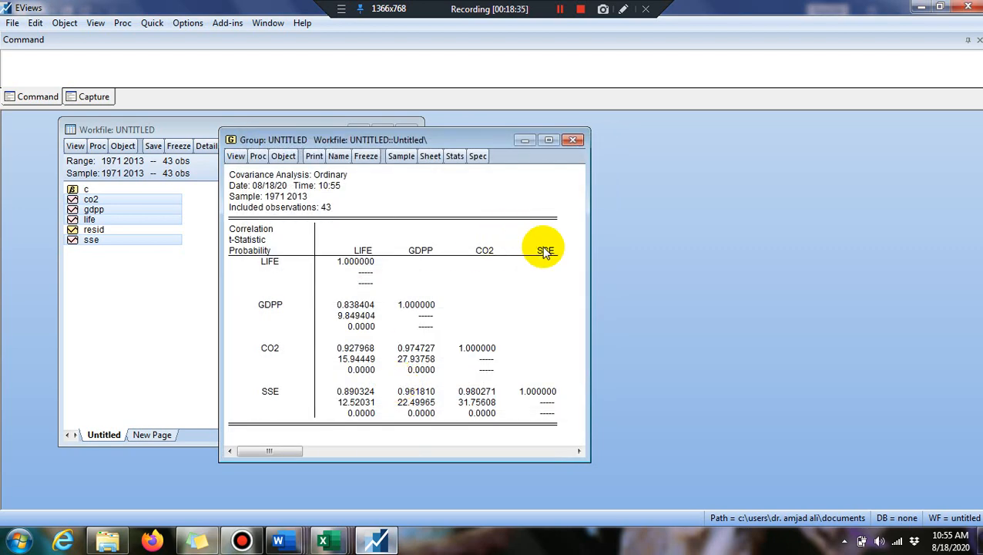
Widen the group window and copy the whole correlation table as text with numbers as displayed.
{"action": "left_click_drag", "start_coordinate": [588, 270], "coordinate": [706, 268]}
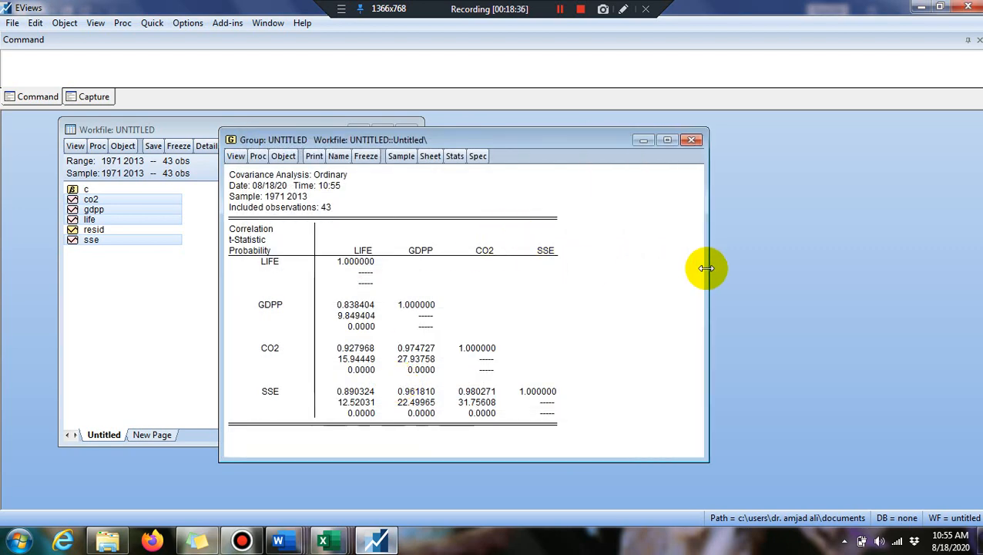
{"action": "left_click", "coordinate": [371, 308]}
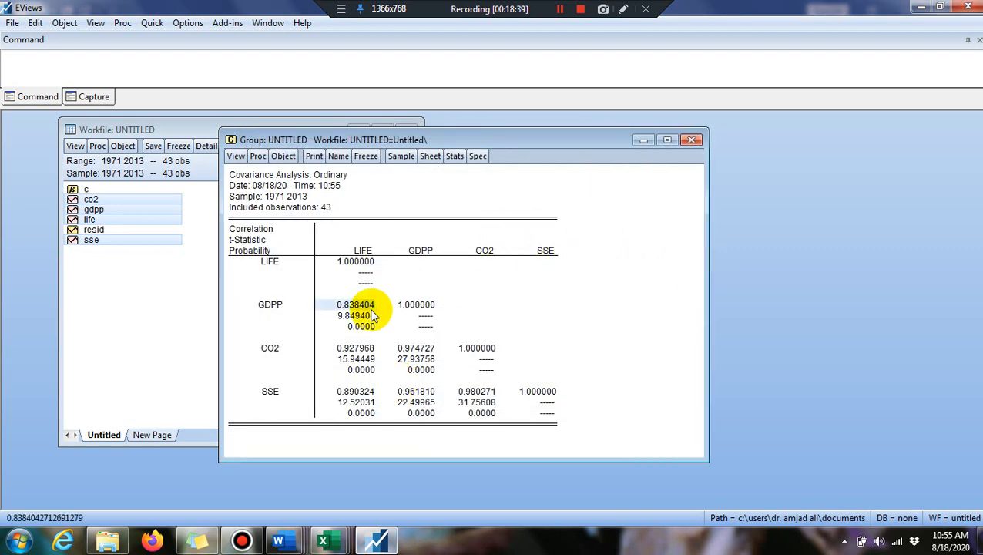
{"action": "key", "text": "ctrl+a"}
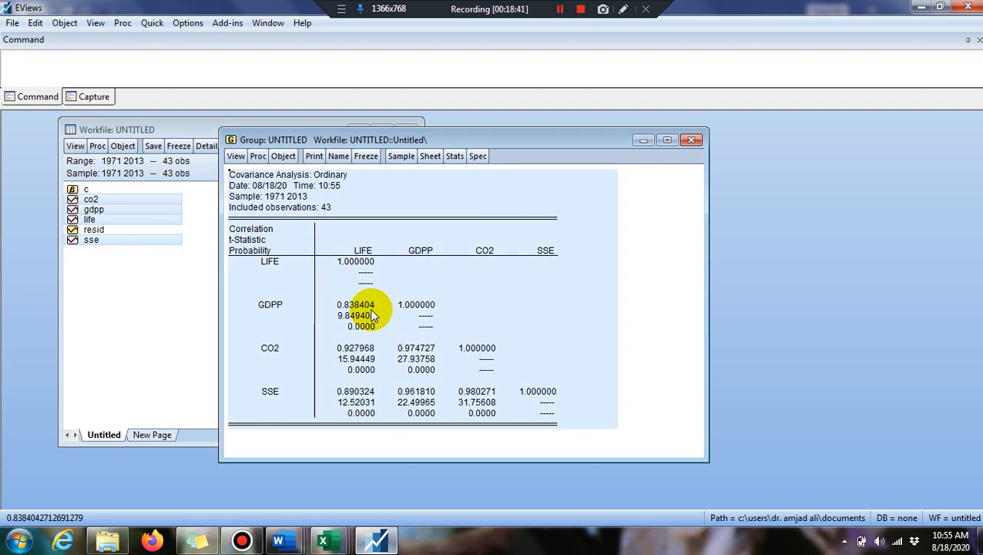
{"action": "key", "text": "ctrl+c"}
{"action": "left_click", "coordinate": [459, 303]}
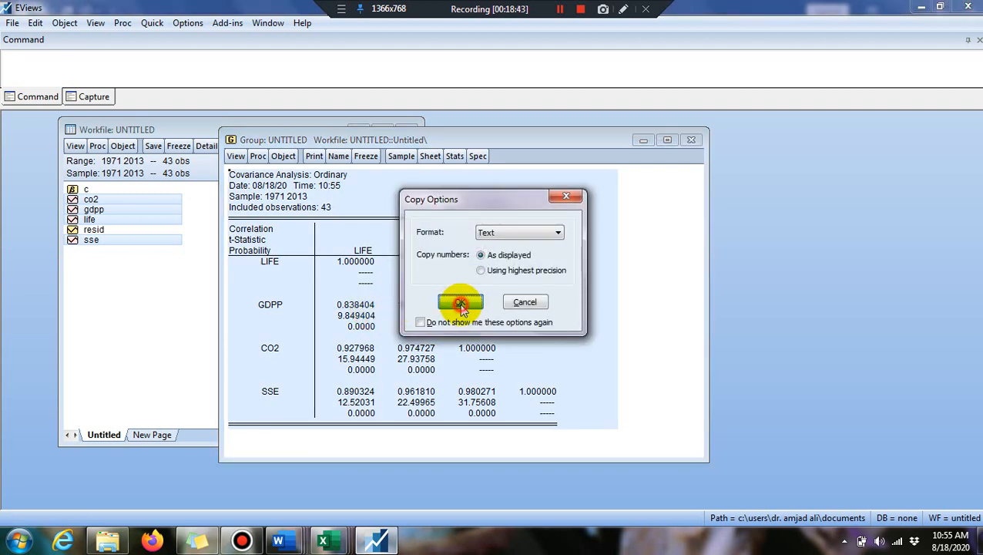
Switch to Word's Document3 and paste the correlation table below the statistics table.
{"action": "left_click", "coordinate": [291, 543]}
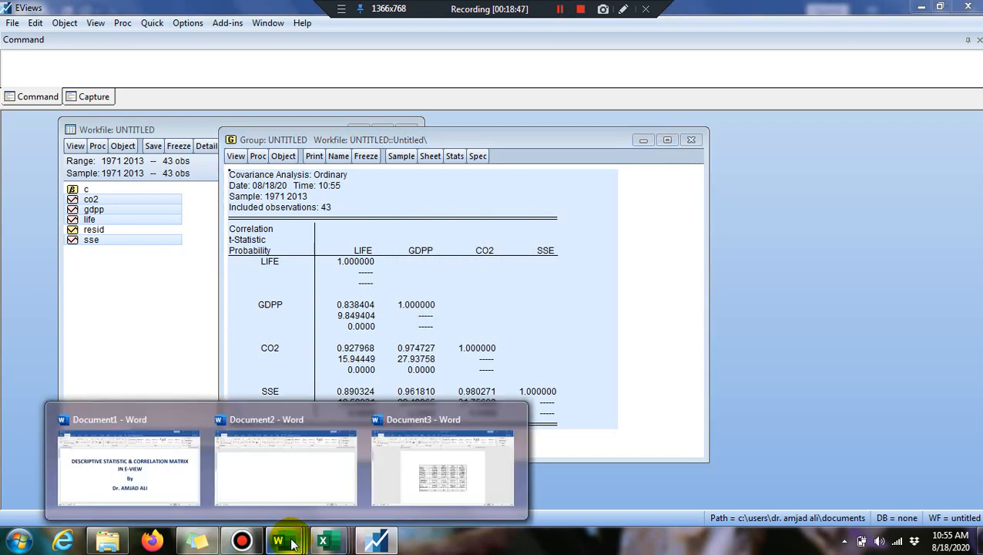
{"action": "left_click", "coordinate": [416, 472]}
{"action": "scroll", "coordinate": [416, 470], "scroll_direction": "down", "scroll_amount": 2}
{"action": "left_click", "coordinate": [416, 468]}
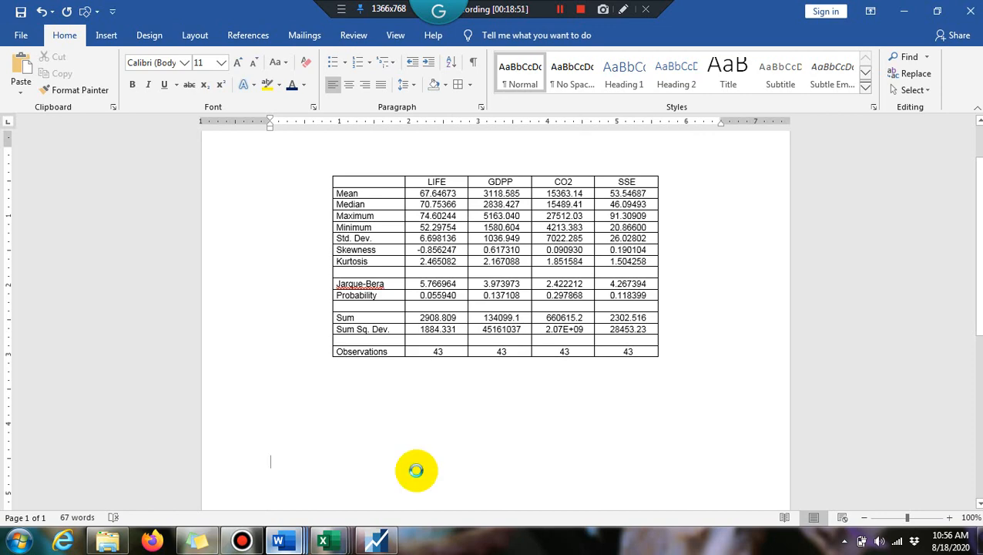
{"action": "key", "text": "ctrl+v"}
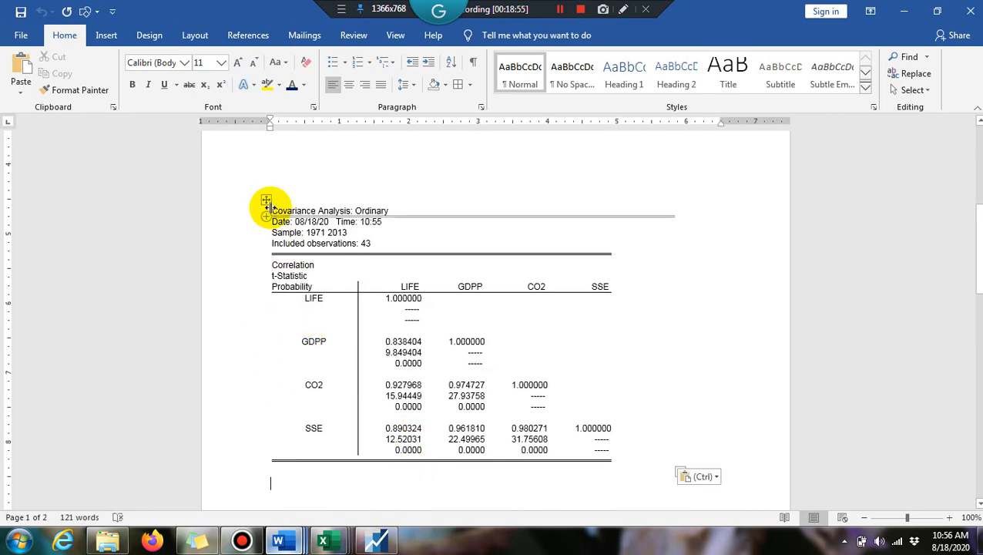
Apply all borders to the whole pasted correlation table.
{"action": "left_click", "coordinate": [266, 200]}
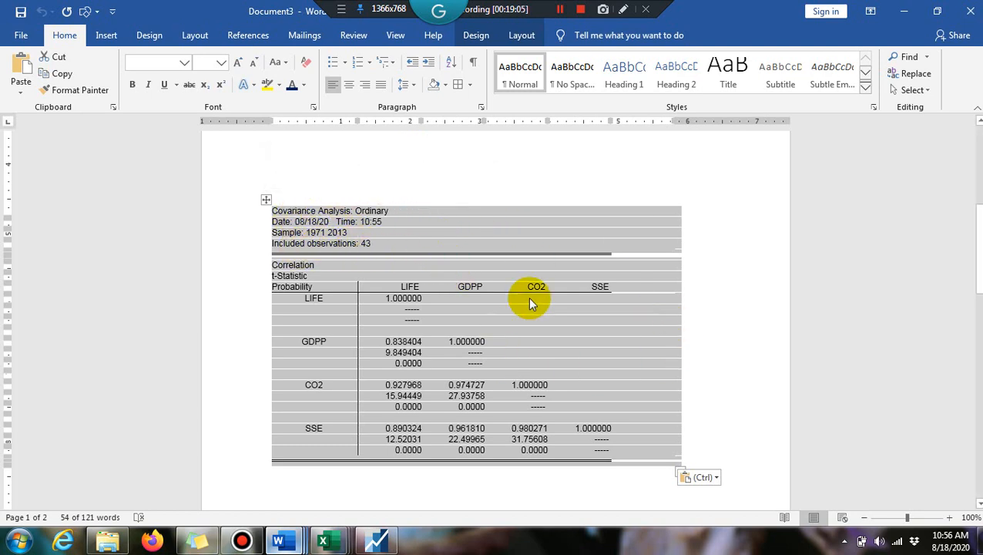
{"action": "left_click", "coordinate": [470, 85]}
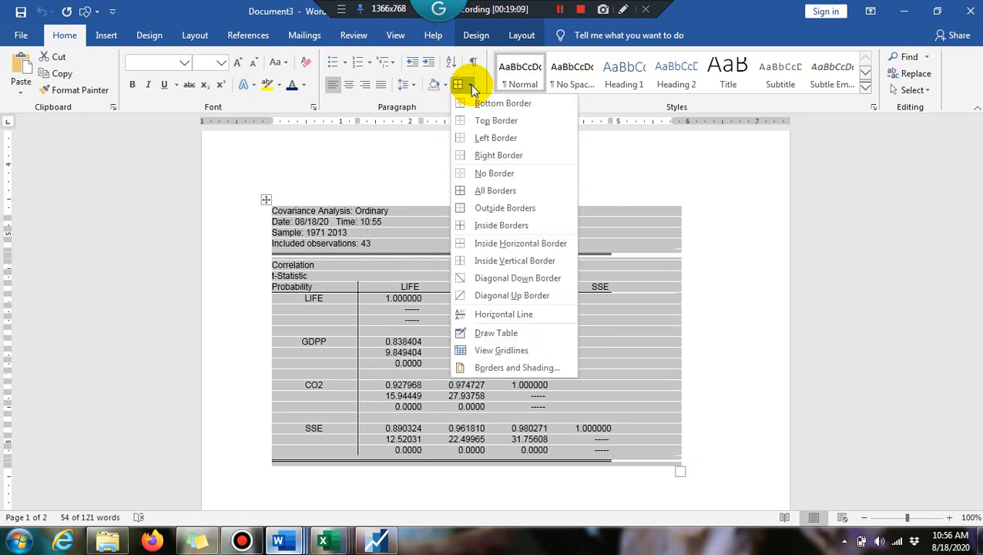
{"action": "left_click", "coordinate": [487, 191]}
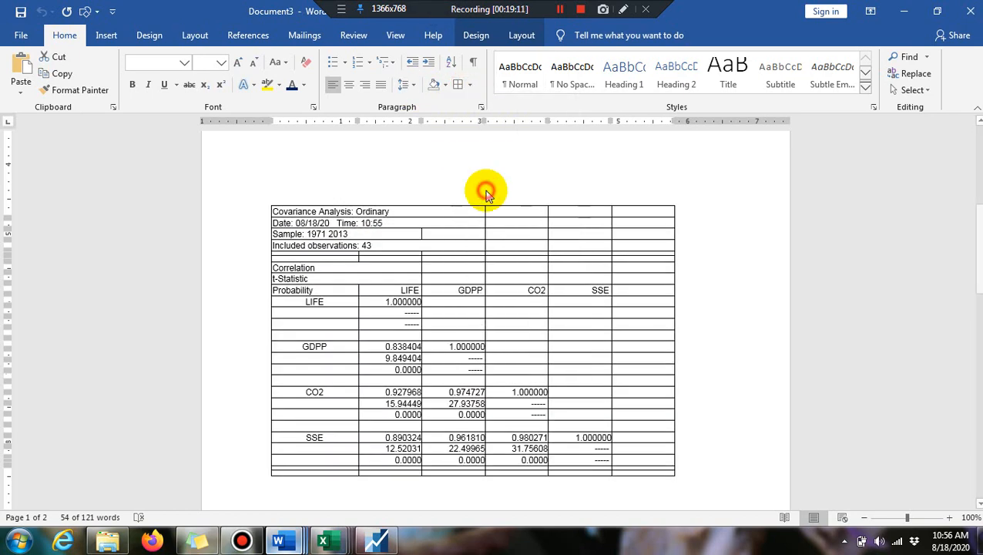
Merge the correlation table's heading rows, from "Covariance Analysis: Ordinary" down to the thin rows above "Correlation", into one full-width cell.
{"action": "left_click", "coordinate": [383, 234]}
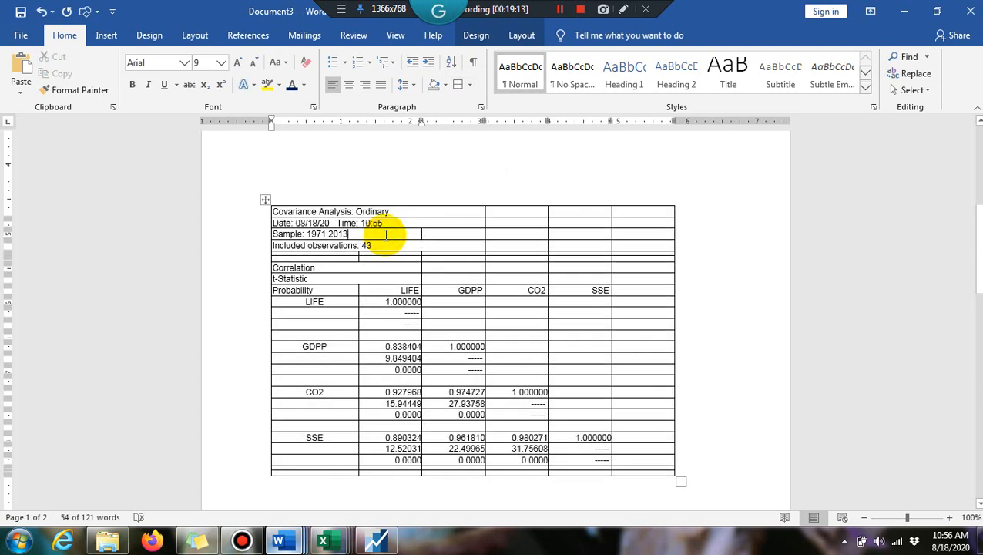
{"action": "mouse_move", "coordinate": [385, 212]}
{"action": "left_mouse_down"}
{"action": "mouse_move", "coordinate": [384, 248]}
{"action": "mouse_move", "coordinate": [386, 221]}
{"action": "left_mouse_up"}
{"action": "key", "text": "shift+Up"}
{"action": "key", "text": "shift+Down"}
{"action": "key", "text": "shift+Down"}
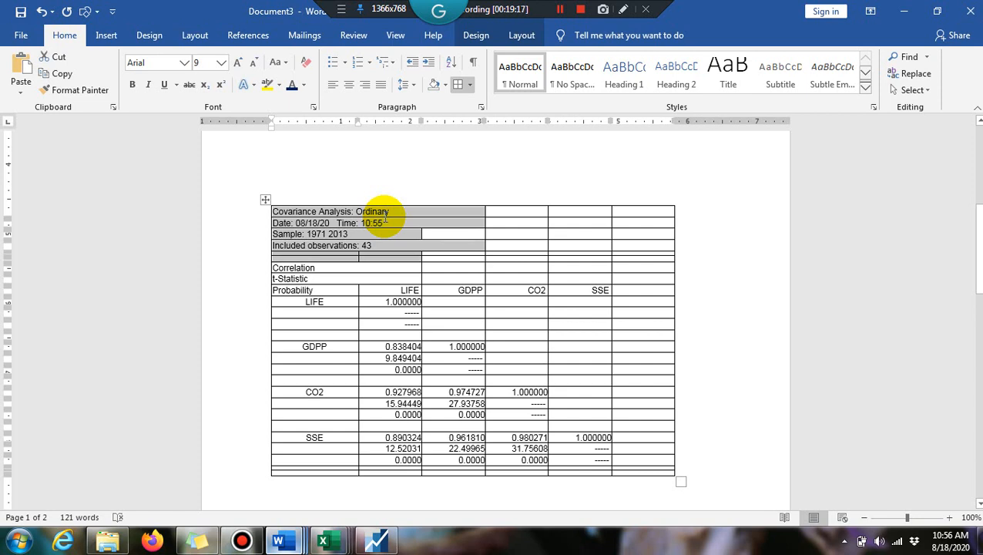
{"action": "key", "text": "shift+Right"}
{"action": "key", "text": "shift+Right"}
{"action": "key", "text": "shift+Right"}
{"action": "key", "text": "shift+Right"}
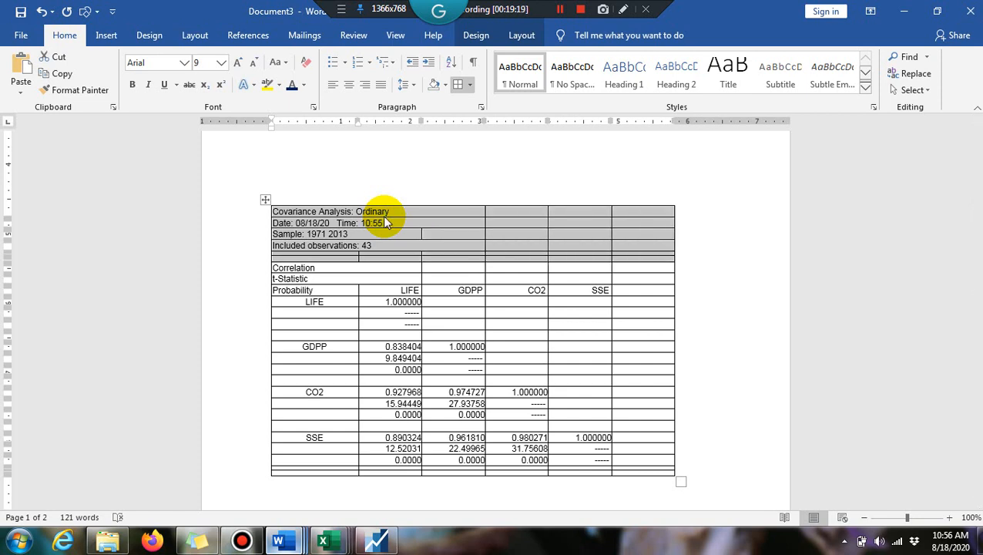
{"action": "right_click", "coordinate": [452, 227]}
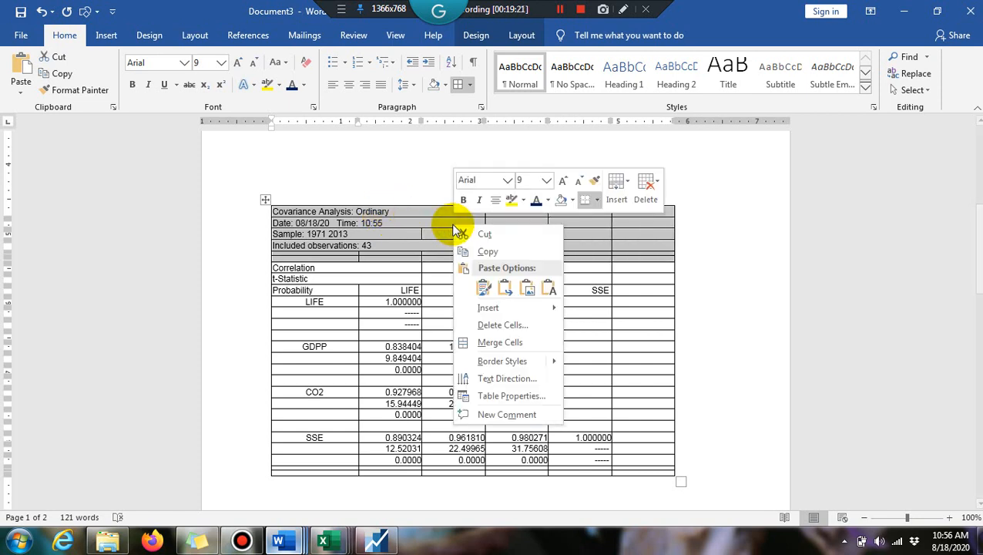
{"action": "left_click", "coordinate": [508, 346]}
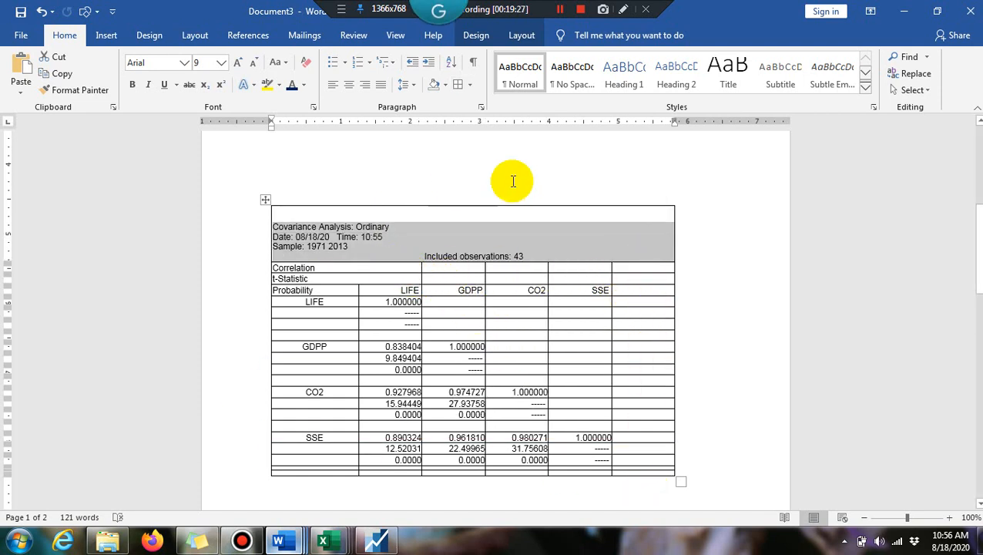
{"action": "left_click", "coordinate": [711, 307]}
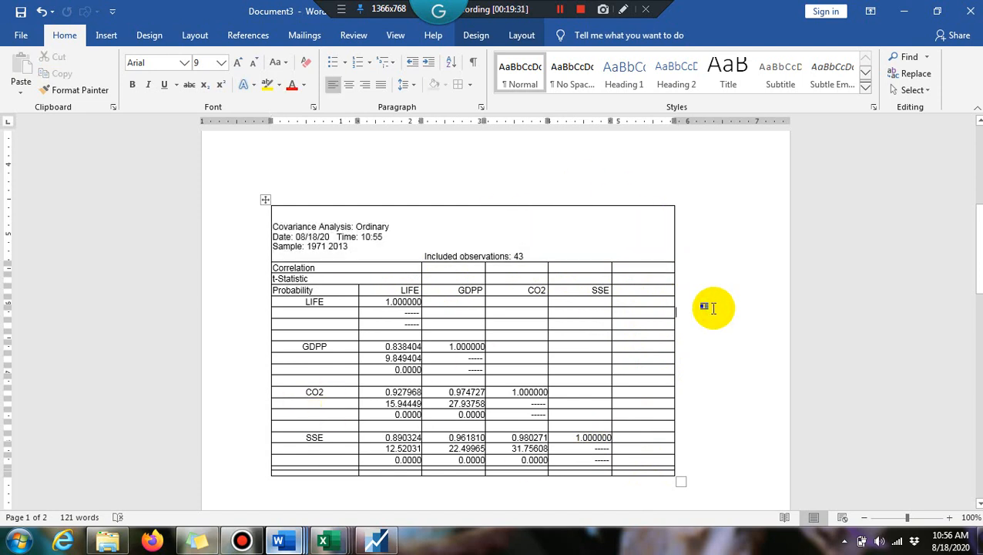
{"action": "left_click", "coordinate": [560, 9]}
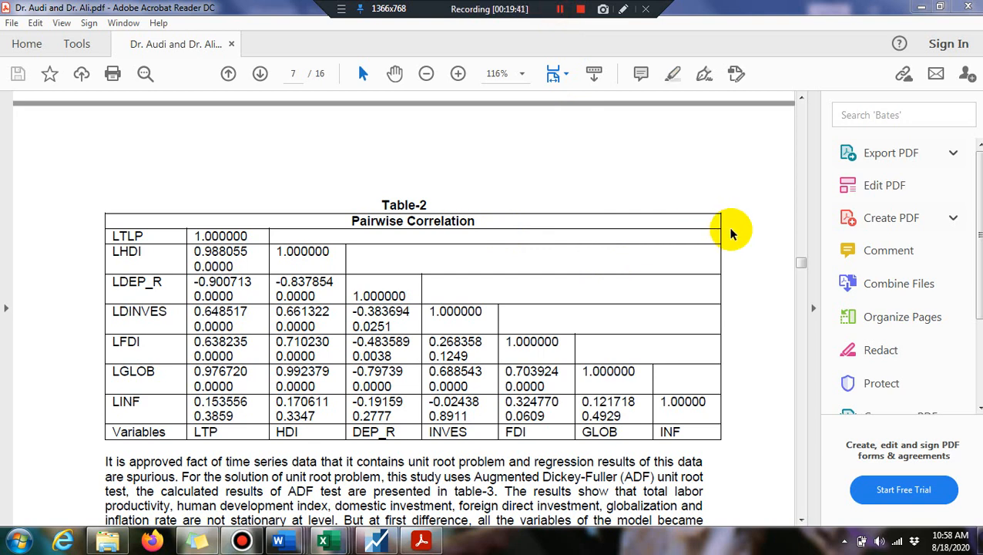
Switch to Word's Document3 and delete the three entire rows between LIFE and GDPP in the correlation table.
{"action": "left_click", "coordinate": [801, 521]}
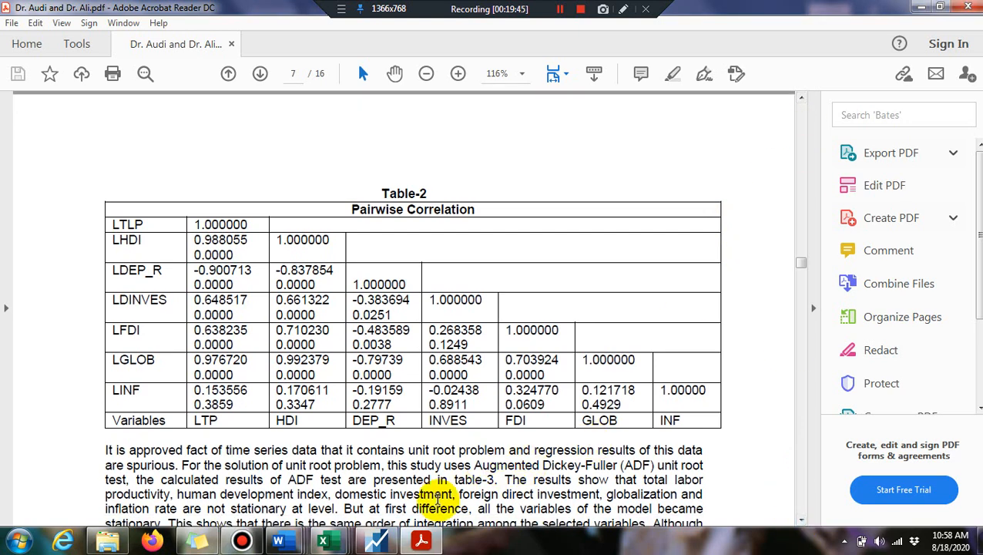
{"action": "mouse_move", "coordinate": [278, 541]}
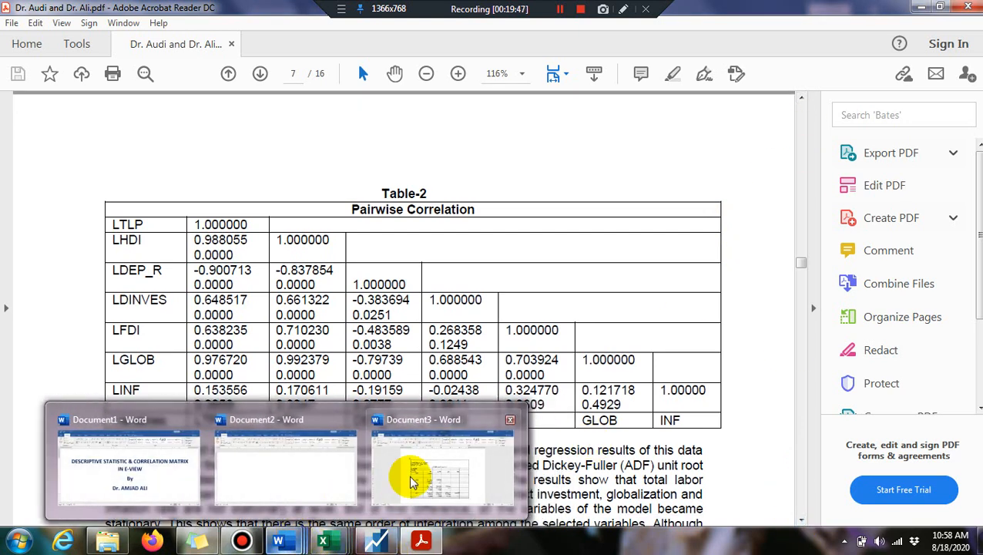
{"action": "left_click", "coordinate": [408, 474]}
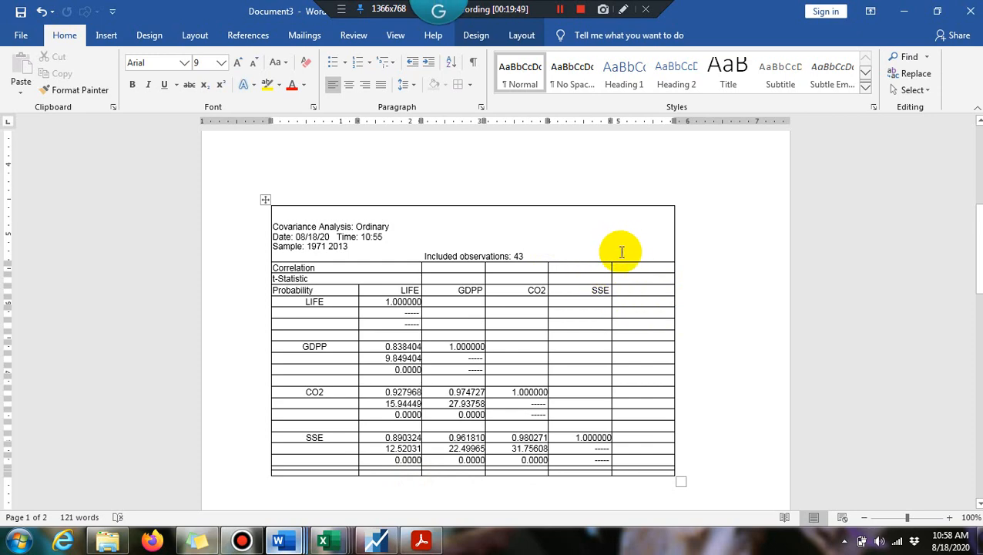
{"action": "left_click", "coordinate": [980, 504]}
{"action": "left_click", "coordinate": [980, 504]}
{"action": "left_click", "coordinate": [980, 504]}
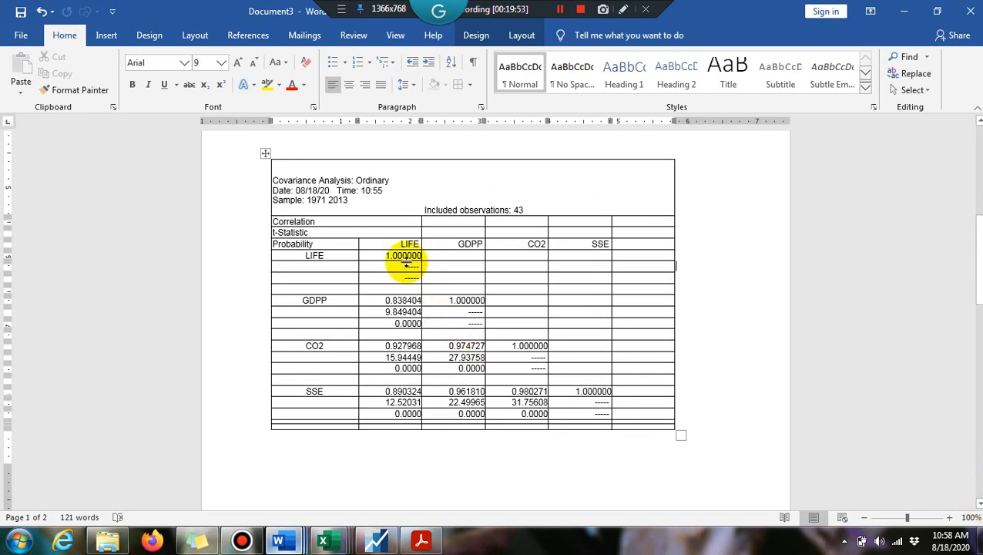
{"action": "left_click_drag", "start_coordinate": [335, 267], "coordinate": [335, 273]}
{"action": "key", "text": "shift+Down"}
{"action": "key", "text": "shift+Right"}
{"action": "key", "text": "shift+Right"}
{"action": "key", "text": "shift+Right"}
{"action": "key", "text": "shift+Right"}
{"action": "key", "text": "shift+Right"}
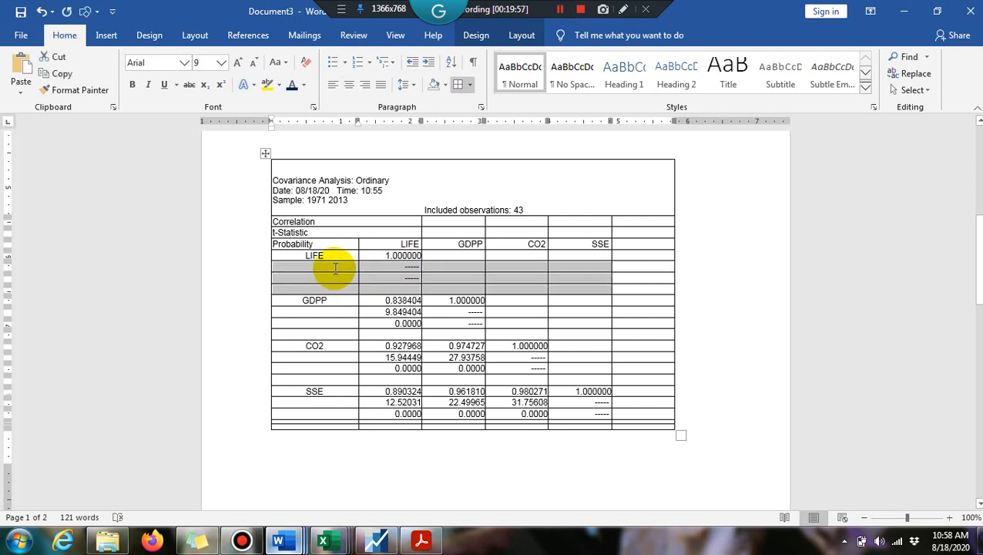
{"action": "right_click", "coordinate": [346, 267]}
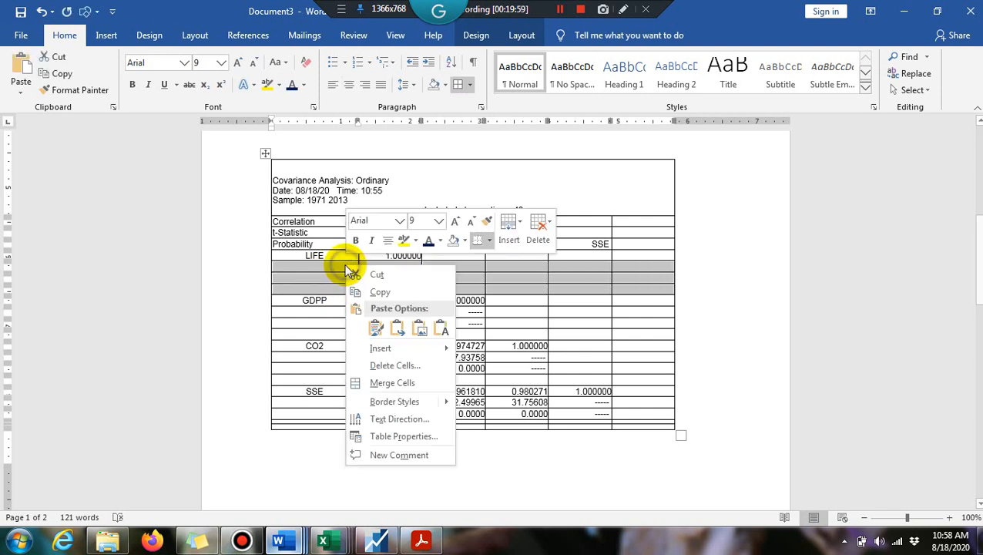
{"action": "left_click", "coordinate": [395, 365]}
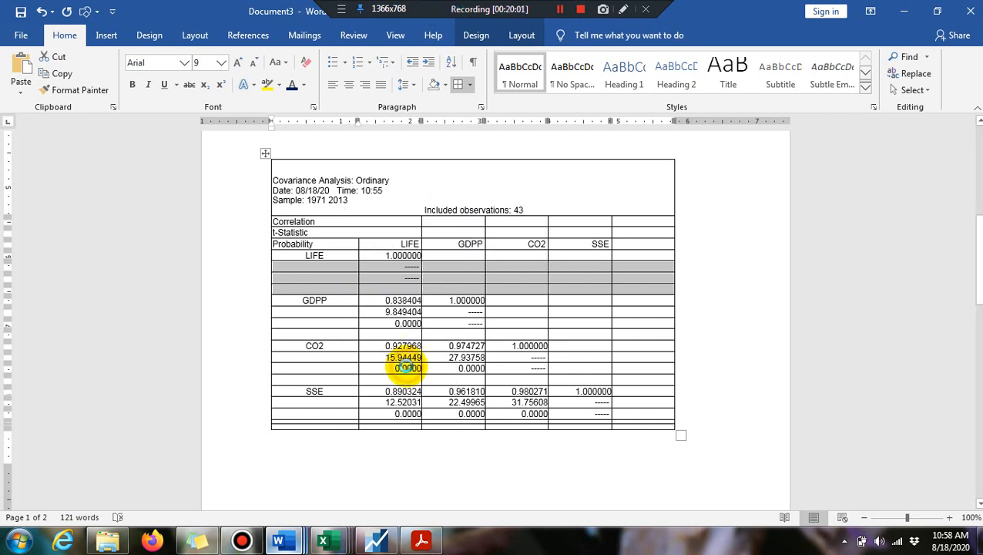
{"action": "left_click", "coordinate": [441, 257]}
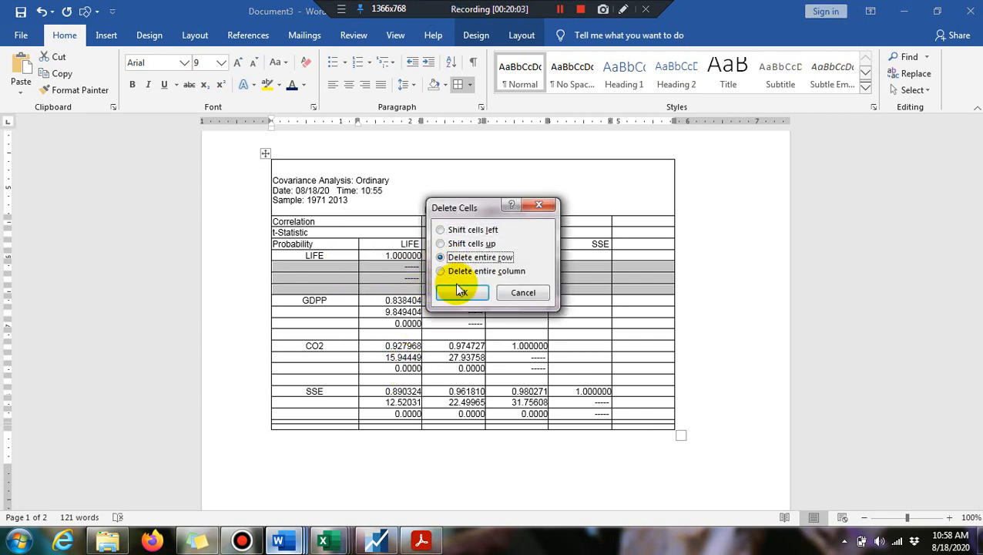
{"action": "left_click", "coordinate": [460, 295]}
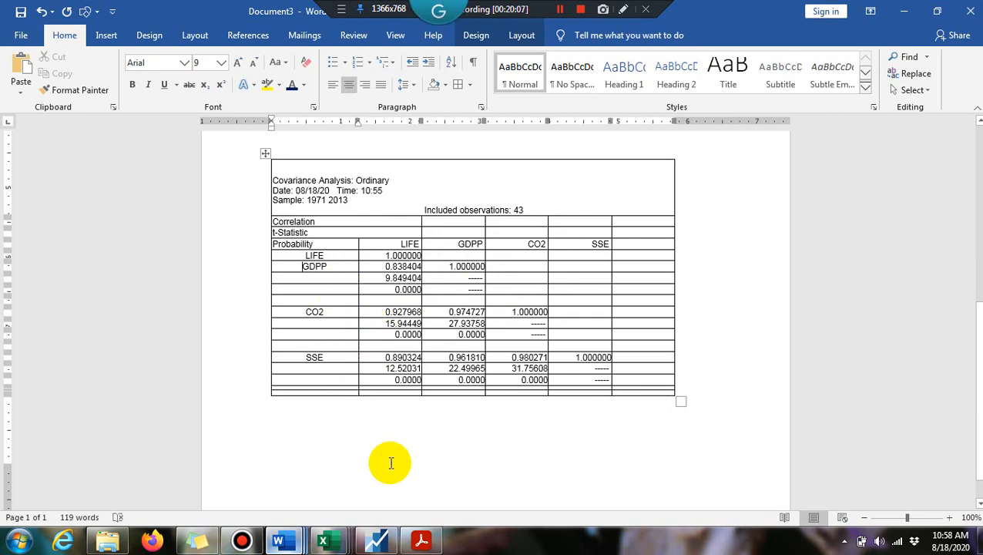
Compare the Word correlation table in Document3 with the Pairwise Correlation layout of Table-2 in the PDF article.
{"action": "left_click", "coordinate": [423, 541]}
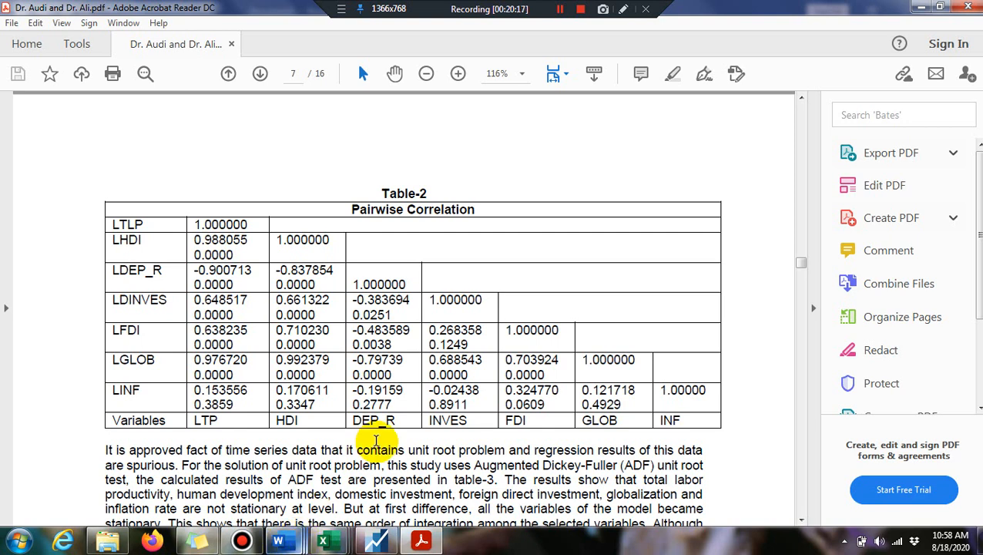
{"action": "left_click", "coordinate": [298, 542]}
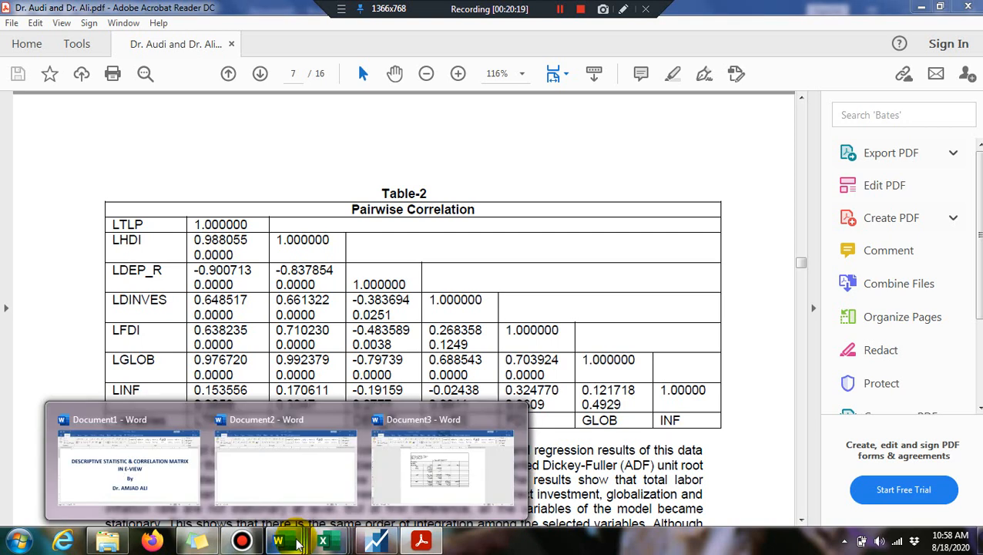
{"action": "left_click", "coordinate": [452, 462]}
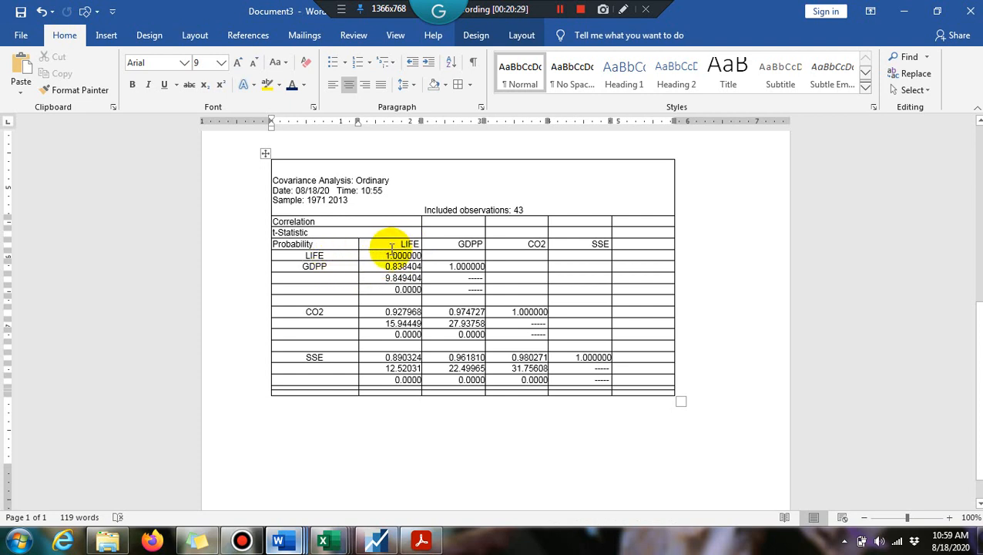
{"action": "left_click", "coordinate": [332, 266]}
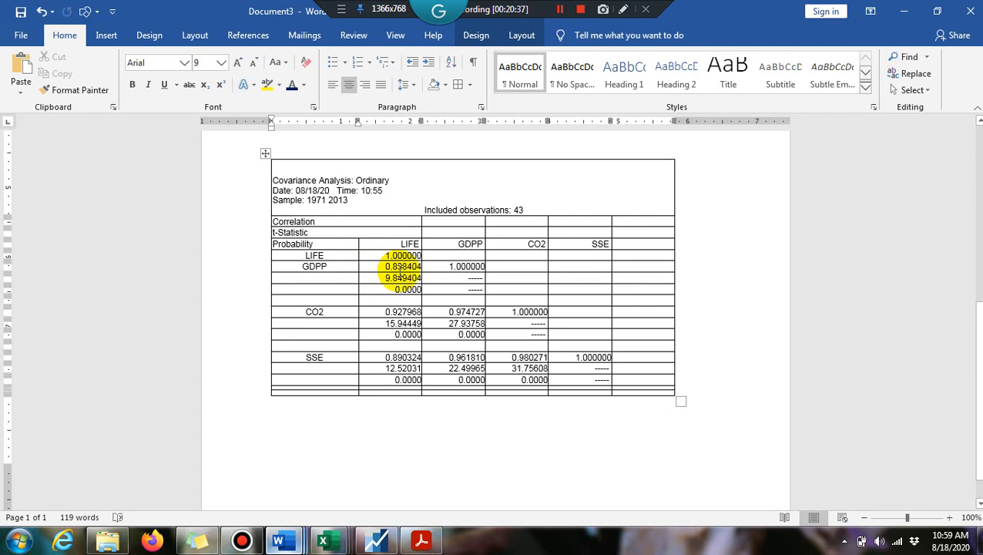
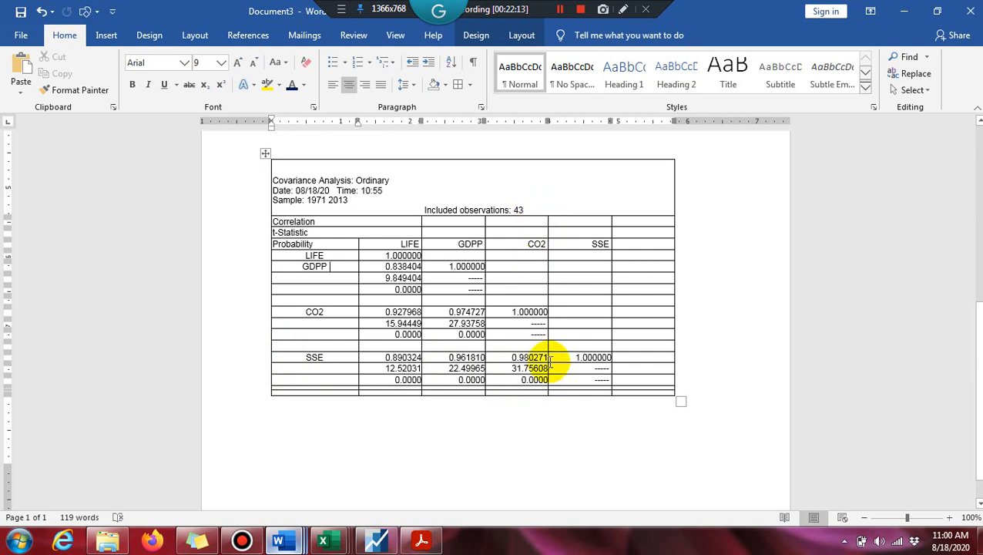
{"action": "left_click_drag", "start_coordinate": [548, 358], "coordinate": [530, 355]}
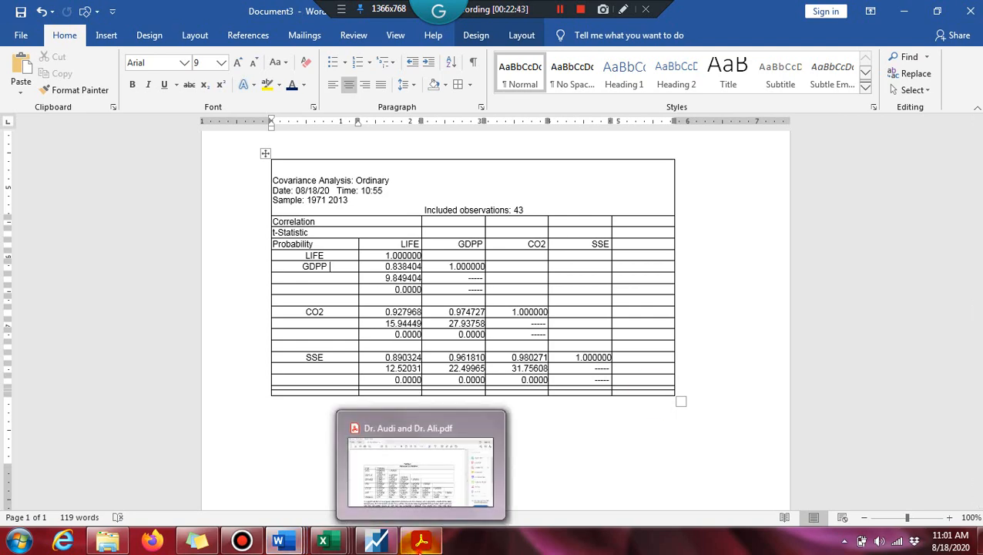
Switch to the PDF article in Acrobat Reader and select the interpretation of the descriptive statistics above Table-1 from "The estimated results show" onward.
{"action": "left_click", "coordinate": [419, 543]}
{"action": "scroll", "coordinate": [497, 268], "scroll_direction": "up", "scroll_amount": 10}
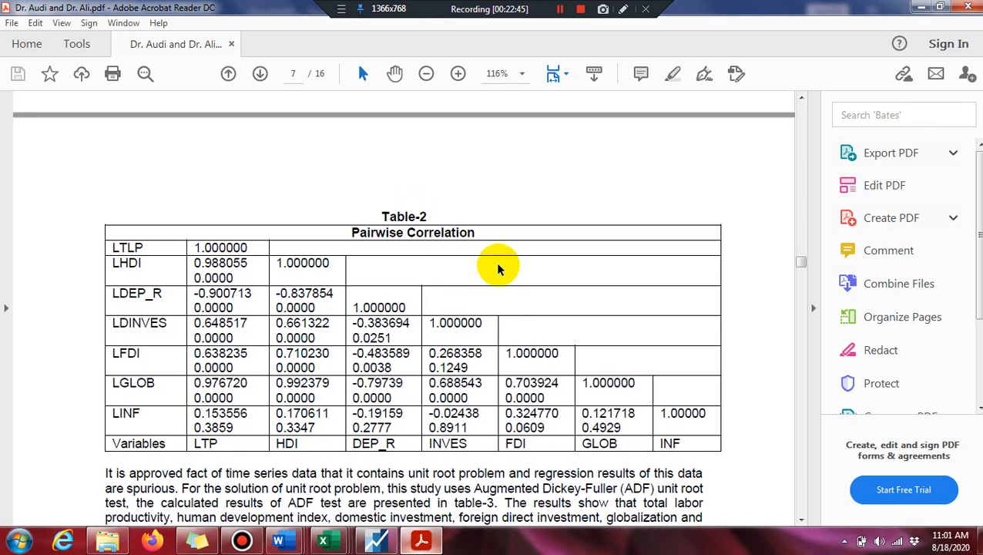
{"action": "scroll", "coordinate": [496, 268], "scroll_direction": "up", "scroll_amount": 6}
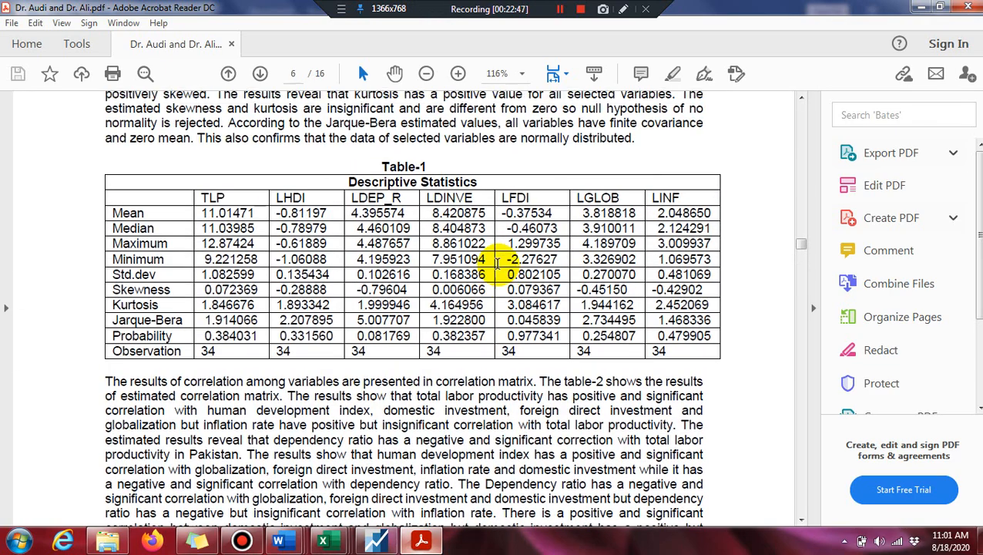
{"action": "scroll", "coordinate": [497, 268], "scroll_direction": "up", "scroll_amount": 1}
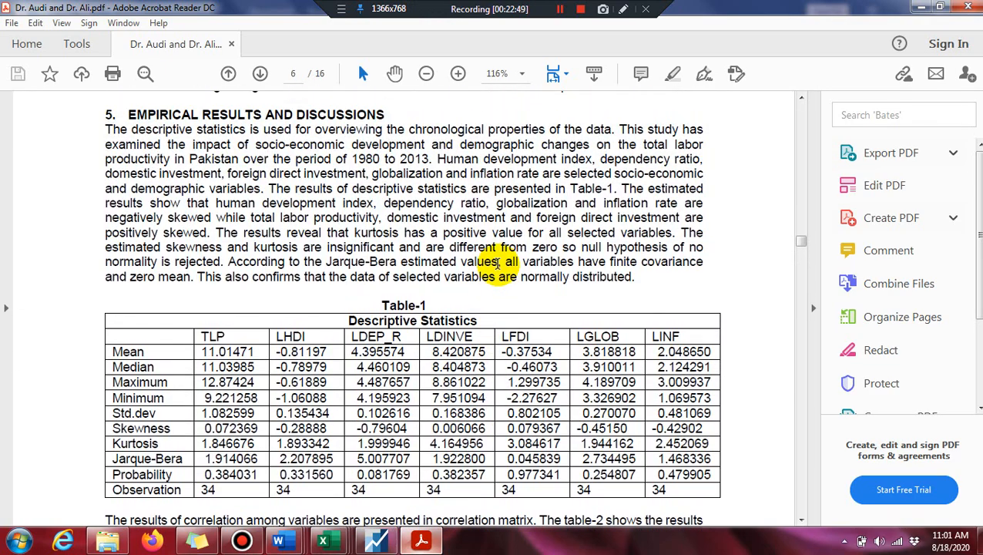
{"action": "scroll", "coordinate": [497, 262], "scroll_direction": "up", "scroll_amount": 1}
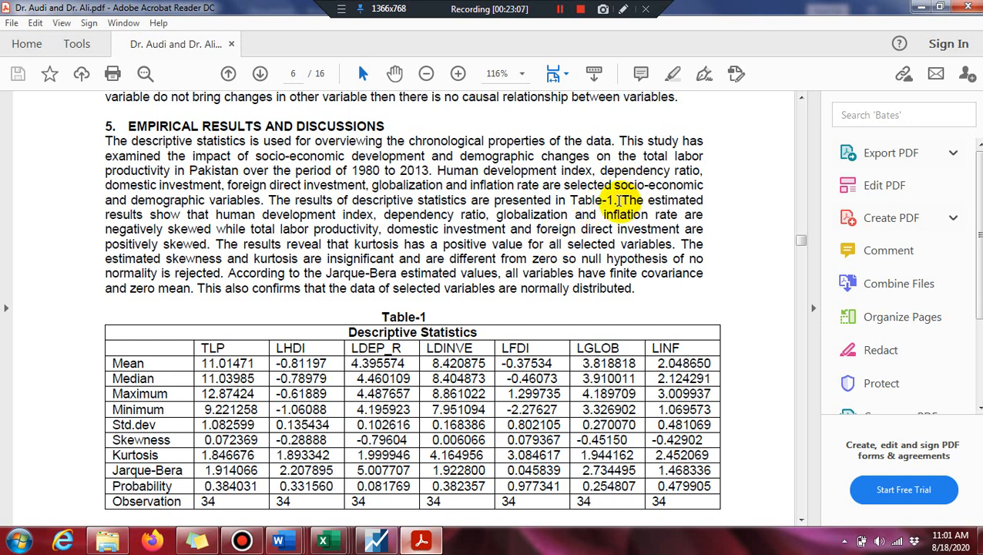
{"action": "left_click_drag", "start_coordinate": [619, 201], "coordinate": [633, 290]}
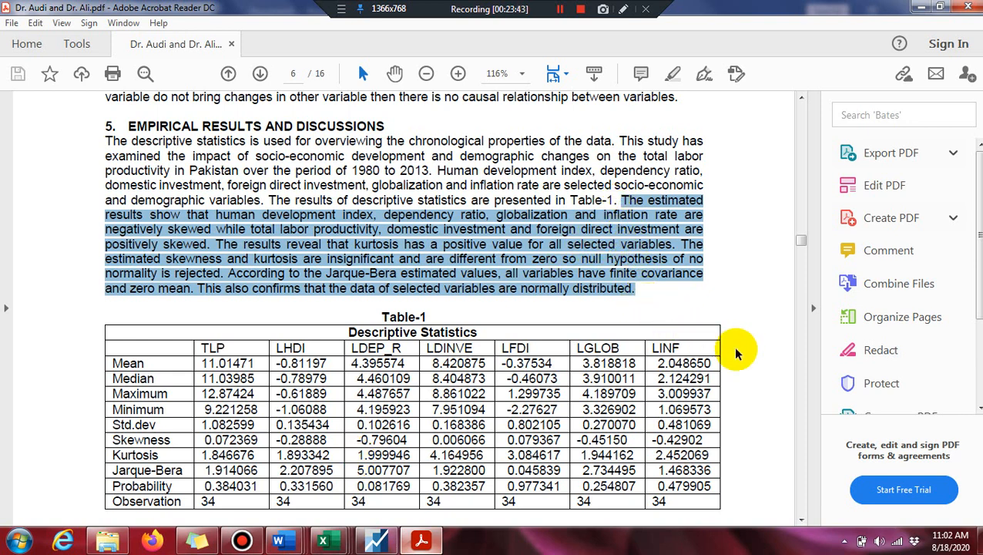
Examine the article's correlation discussion below Table-1 together with the Pairwise Correlation matrix in Table-2.
{"action": "left_click", "coordinate": [801, 519]}
{"action": "scroll", "coordinate": [799, 520], "scroll_direction": "down", "scroll_amount": 8}
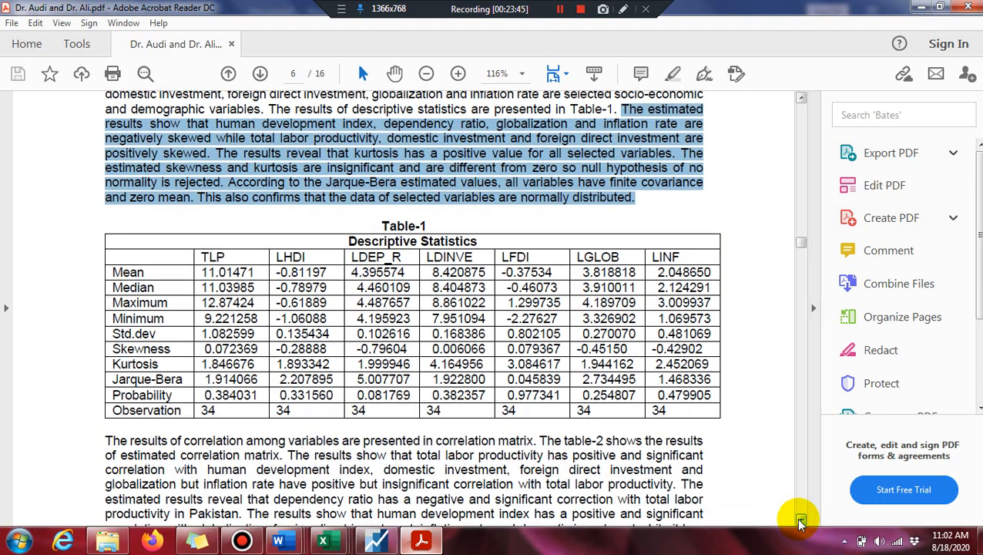
{"action": "scroll", "coordinate": [800, 520], "scroll_direction": "down", "scroll_amount": 10}
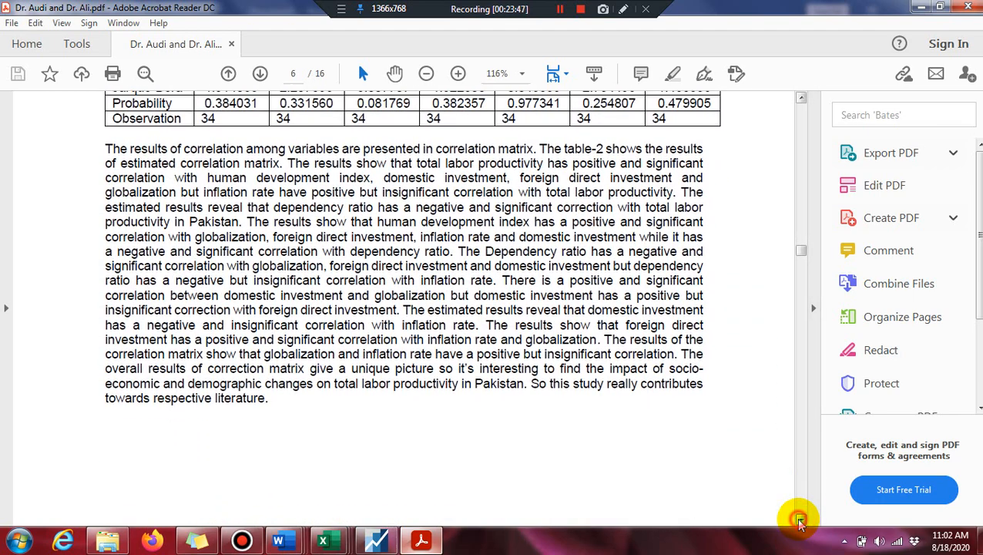
{"action": "scroll", "coordinate": [800, 522], "scroll_direction": "down", "scroll_amount": 1}
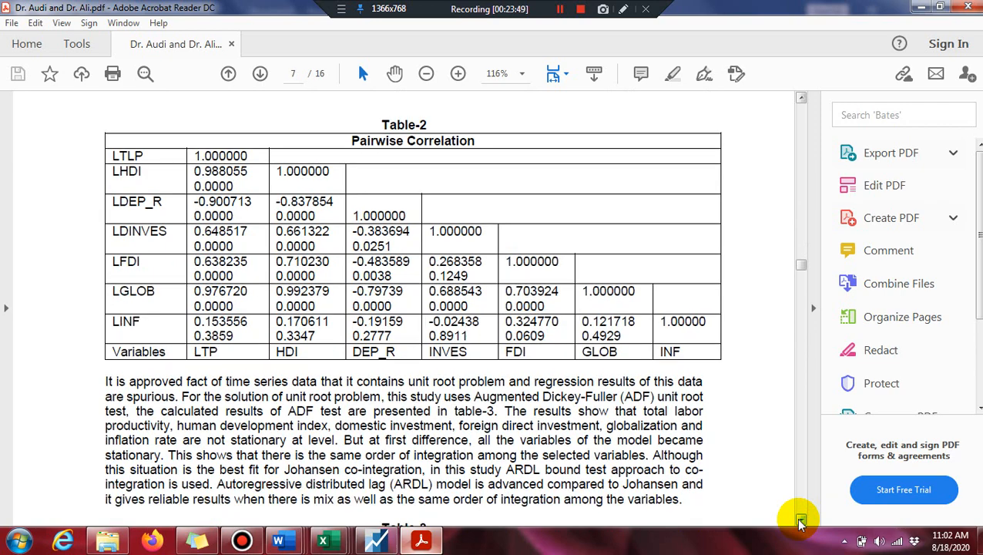
{"action": "left_click", "coordinate": [801, 99]}
{"action": "left_click", "coordinate": [802, 99]}
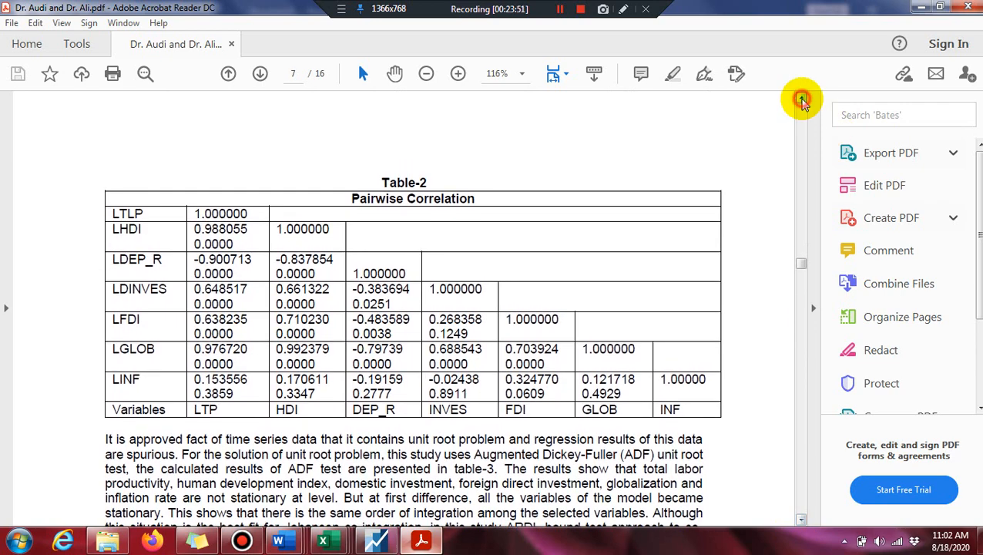
{"action": "left_click", "coordinate": [801, 99]}
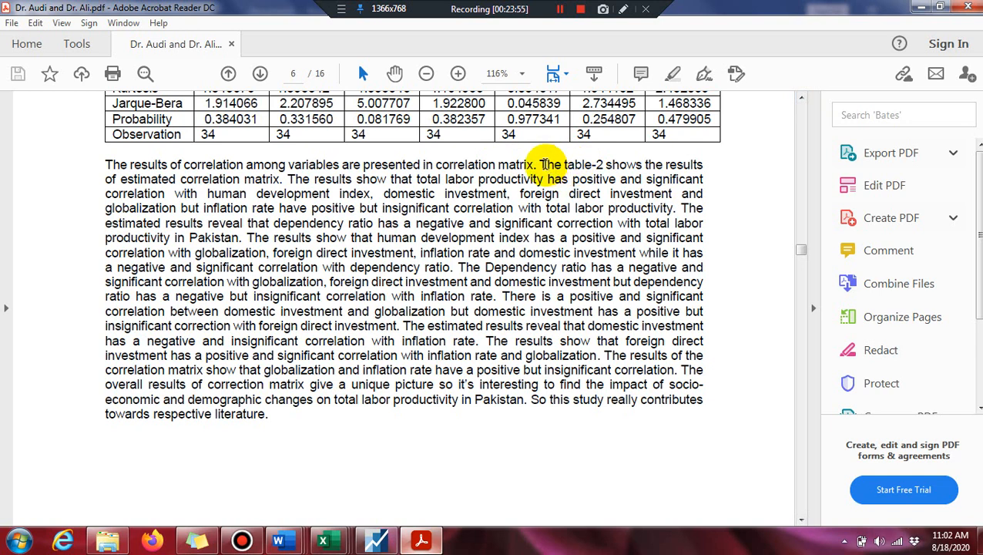
{"action": "left_click", "coordinate": [802, 522]}
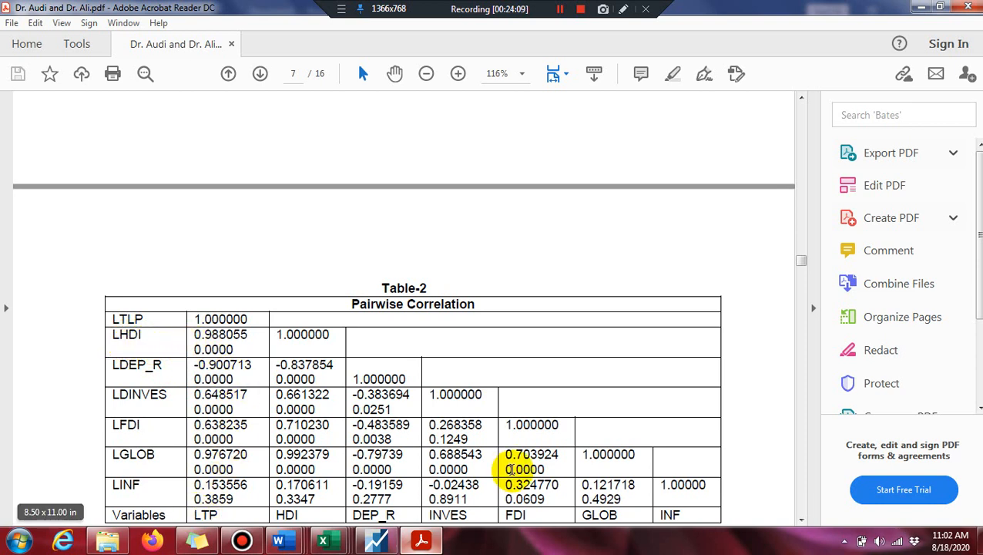
{"action": "left_click", "coordinate": [801, 520]}
{"action": "left_click", "coordinate": [802, 520]}
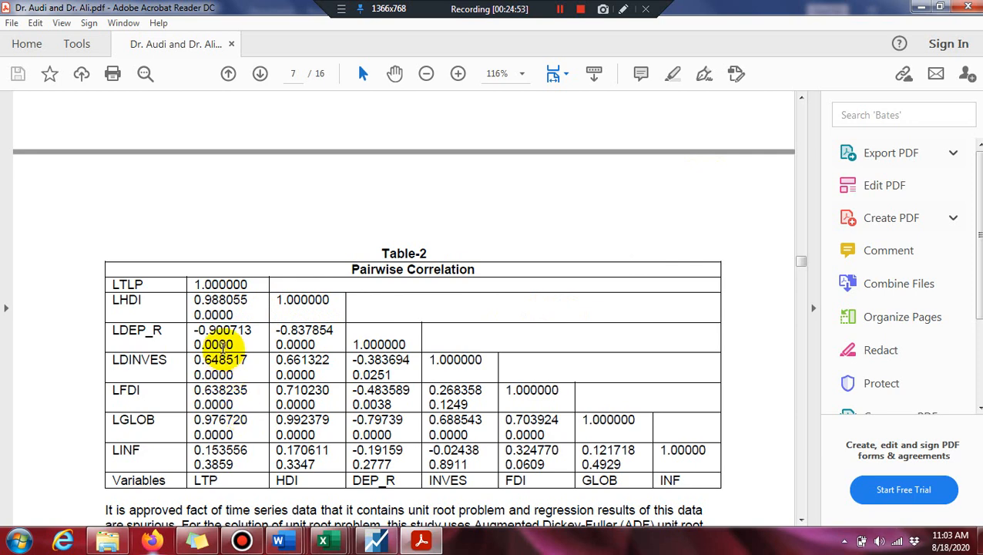
Return to the page 6 paragraph and review how the article interprets the correlation matrix.
{"action": "left_click", "coordinate": [801, 99]}
{"action": "left_click", "coordinate": [801, 99]}
{"action": "left_click", "coordinate": [801, 99]}
{"action": "left_click", "coordinate": [801, 99]}
{"action": "left_click", "coordinate": [801, 98]}
{"action": "left_click", "coordinate": [801, 99]}
{"action": "left_click", "coordinate": [802, 99]}
{"action": "left_click", "coordinate": [801, 99]}
{"action": "left_click", "coordinate": [801, 99]}
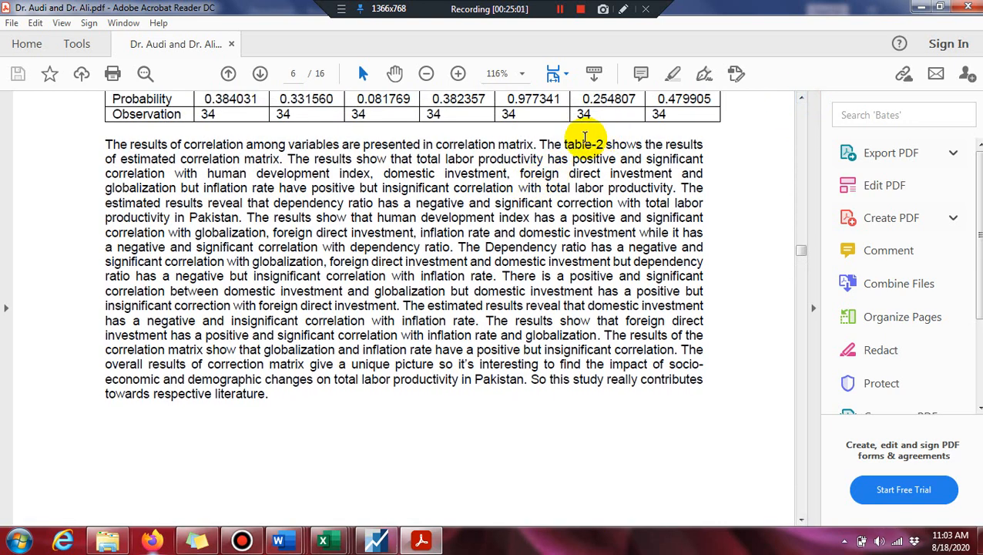
Read the correlation interpretation on page 6, from "The table-2 shows the results" through the end of the paragraph.
{"action": "left_click_drag", "start_coordinate": [549, 146], "coordinate": [675, 188]}
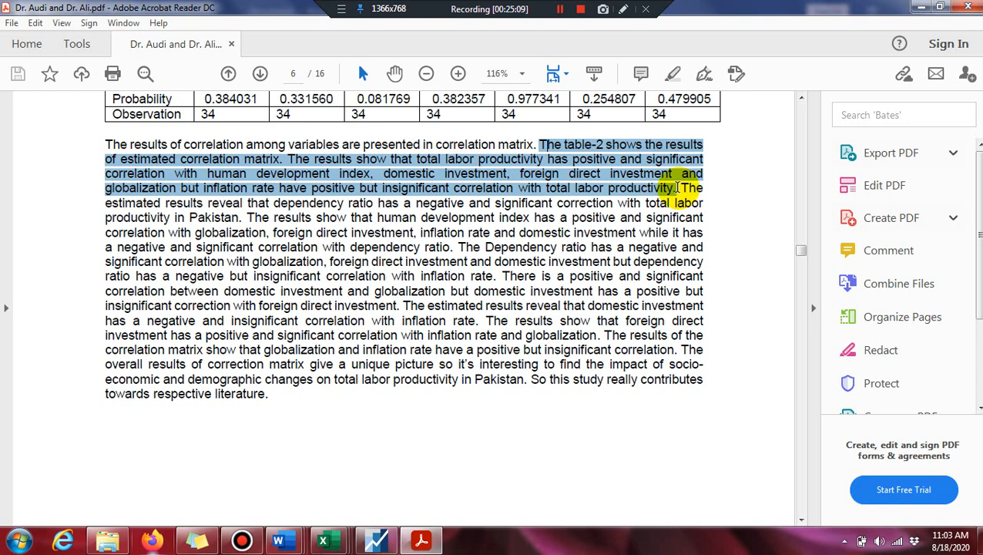
{"action": "left_click", "coordinate": [730, 209]}
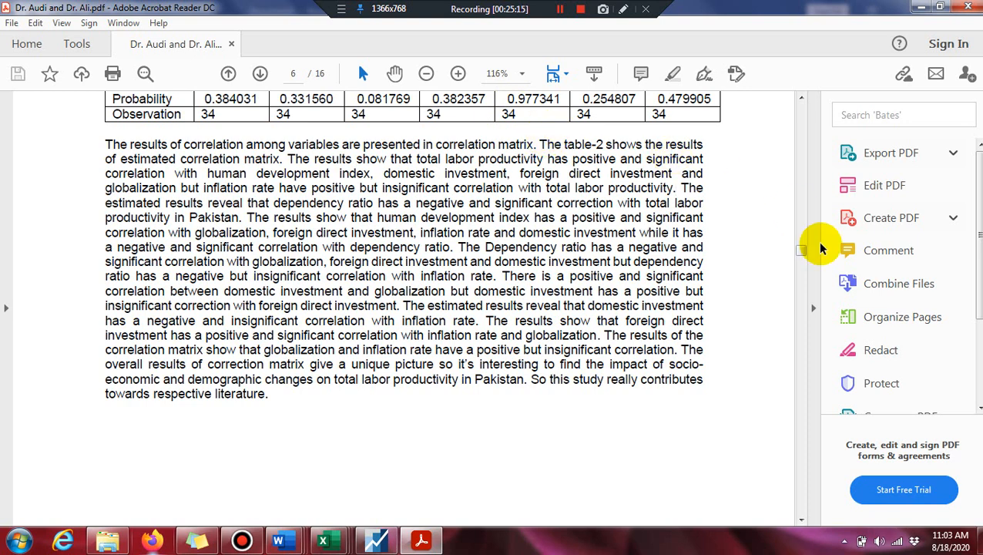
{"action": "left_click", "coordinate": [801, 100]}
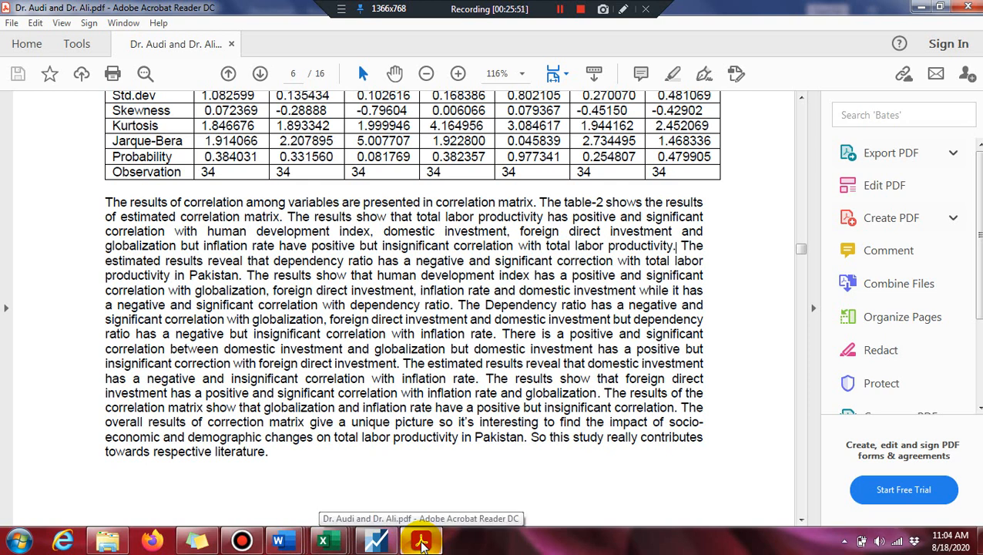
{"action": "left_click", "coordinate": [421, 543]}
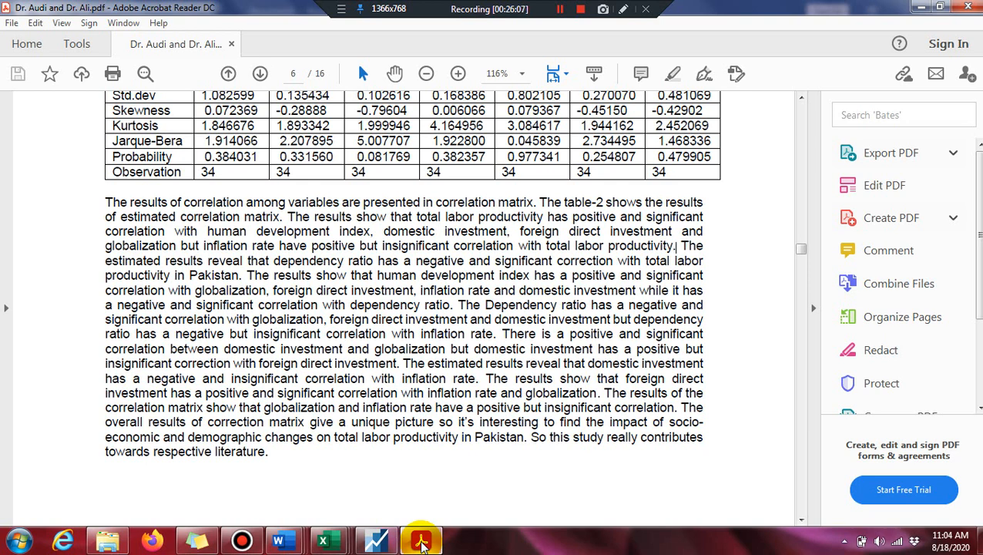
{"action": "key", "text": "Down"}
{"action": "key", "text": "Down"}
{"action": "key", "text": "Down"}
{"action": "key", "text": "Down"}
{"action": "key", "text": "Down"}
{"action": "key", "text": "Down"}
{"action": "key", "text": "Down"}
{"action": "key", "text": "Down"}
{"action": "key", "text": "Down"}
{"action": "key", "text": "Down"}
{"action": "key", "text": "Down"}
{"action": "key", "text": "Down"}
{"action": "key", "text": "Down"}
{"action": "key", "text": "Down"}
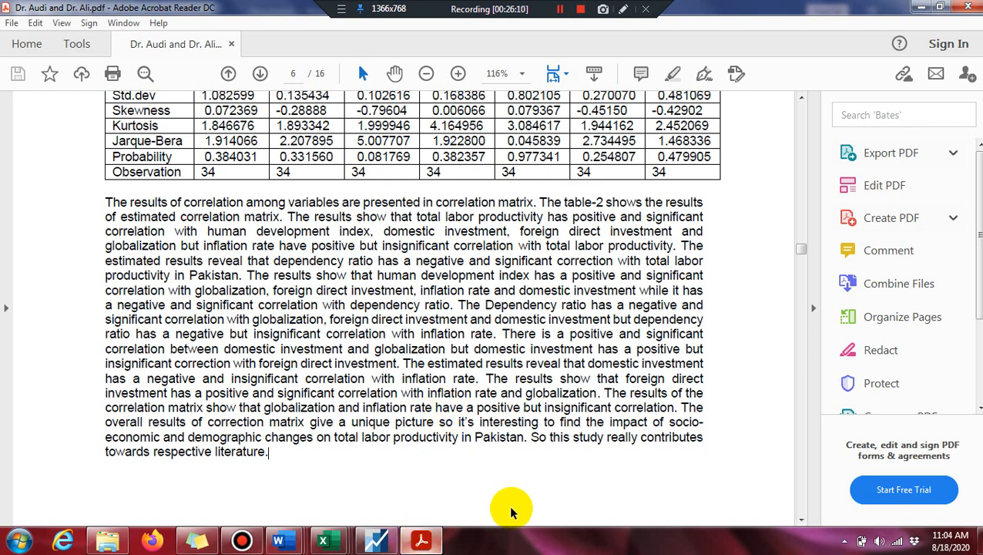
Go to Table-2 on page 7 and select the probability value under the LHDI–LTLP correlation.
{"action": "left_click", "coordinate": [801, 520]}
{"action": "scroll", "coordinate": [802, 521], "scroll_direction": "down", "scroll_amount": 5}
{"action": "scroll", "coordinate": [803, 521], "scroll_direction": "down", "scroll_amount": 3}
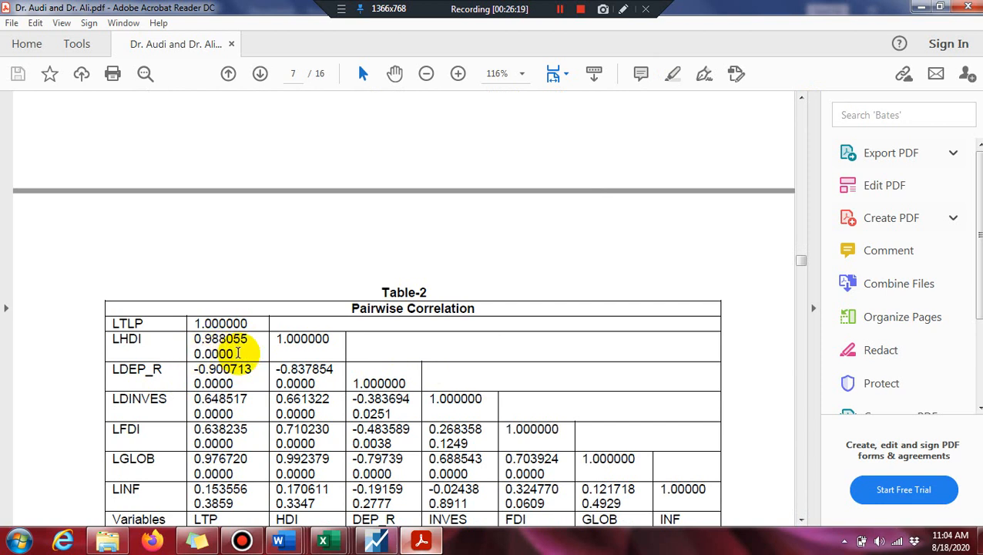
{"action": "left_click_drag", "start_coordinate": [240, 352], "coordinate": [195, 352]}
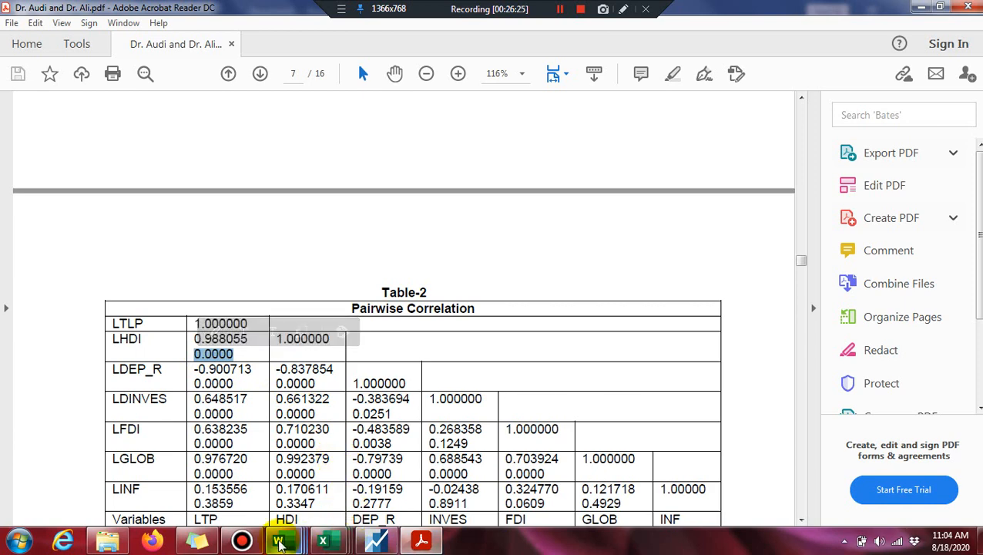
Switch to Document3 in Word and reduce the height of the correlation table's heading row to fit its text.
{"action": "left_click", "coordinate": [280, 542]}
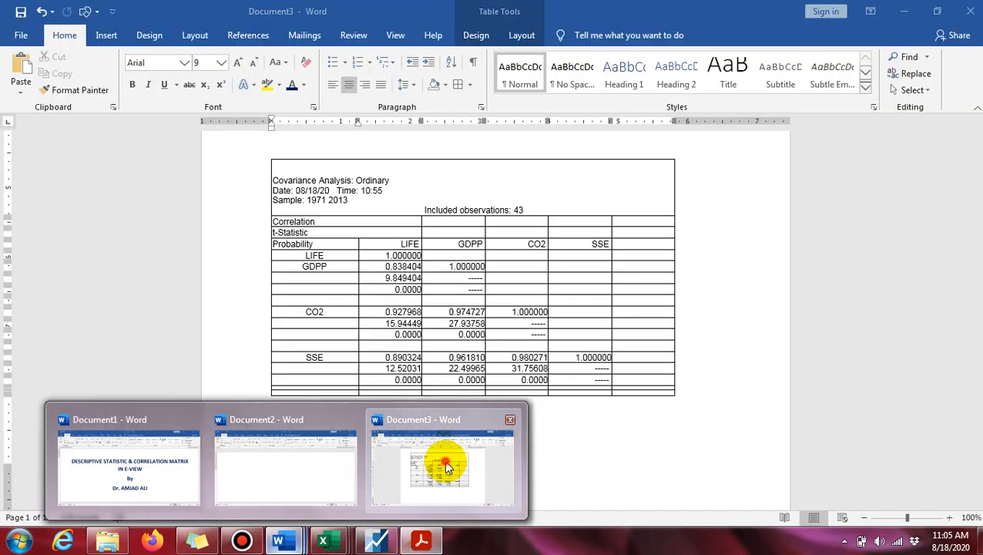
{"action": "left_click", "coordinate": [444, 459]}
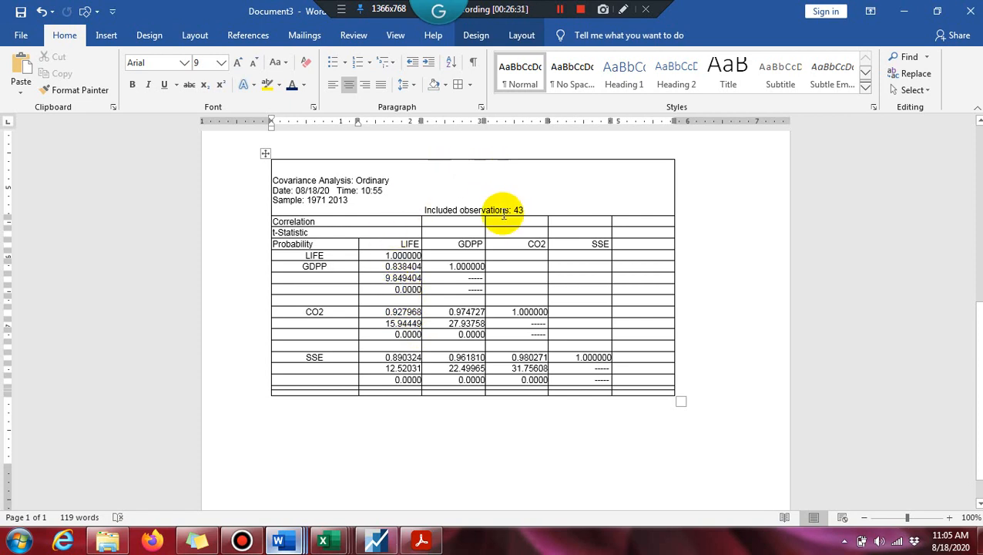
{"action": "left_click", "coordinate": [502, 217]}
{"action": "left_click_drag", "start_coordinate": [502, 216], "coordinate": [499, 178]}
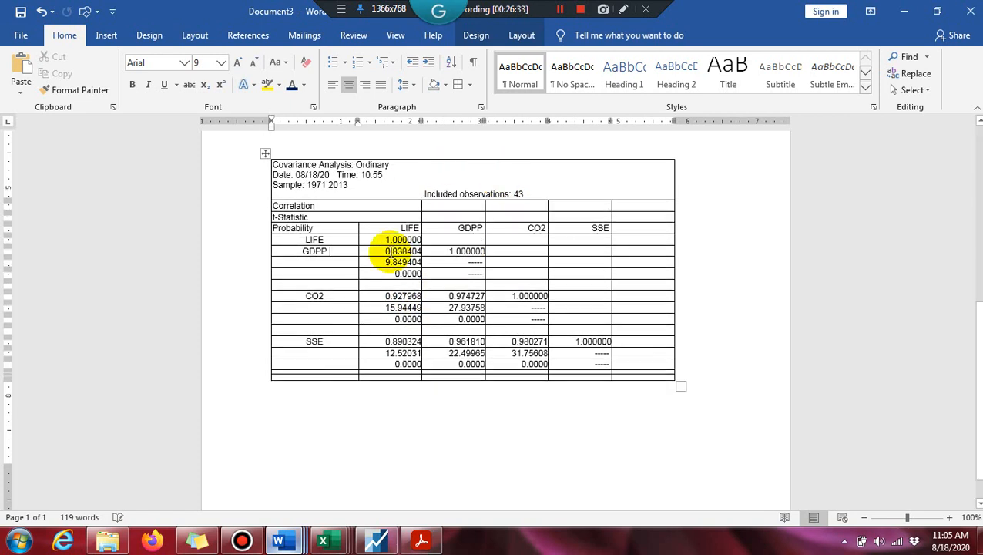
Highlight the t-statistic and probability of the GDPP–LIFE correlation in yellow.
{"action": "left_click", "coordinate": [401, 261]}
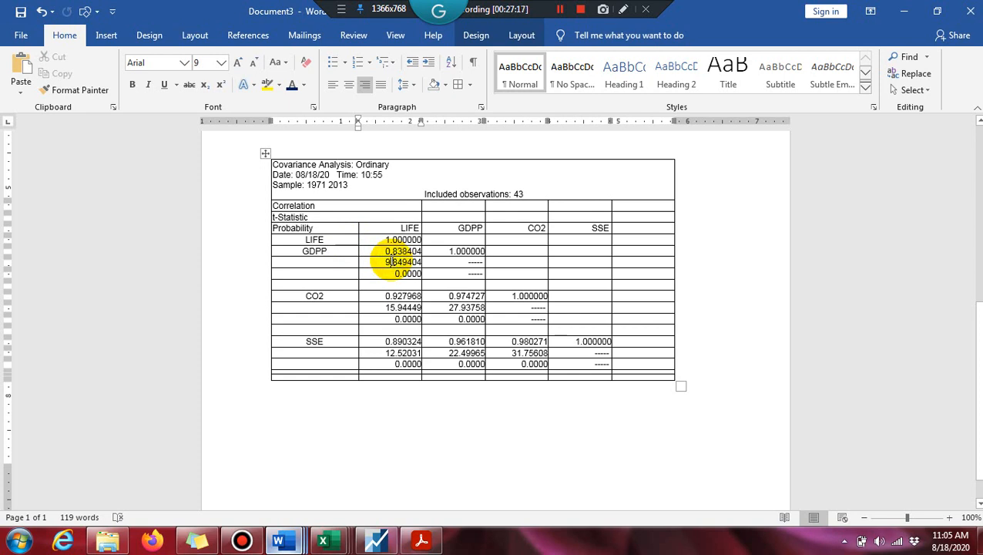
{"action": "mouse_move", "coordinate": [387, 262]}
{"action": "left_mouse_down"}
{"action": "mouse_move", "coordinate": [417, 258]}
{"action": "mouse_move", "coordinate": [390, 272]}
{"action": "left_mouse_up"}
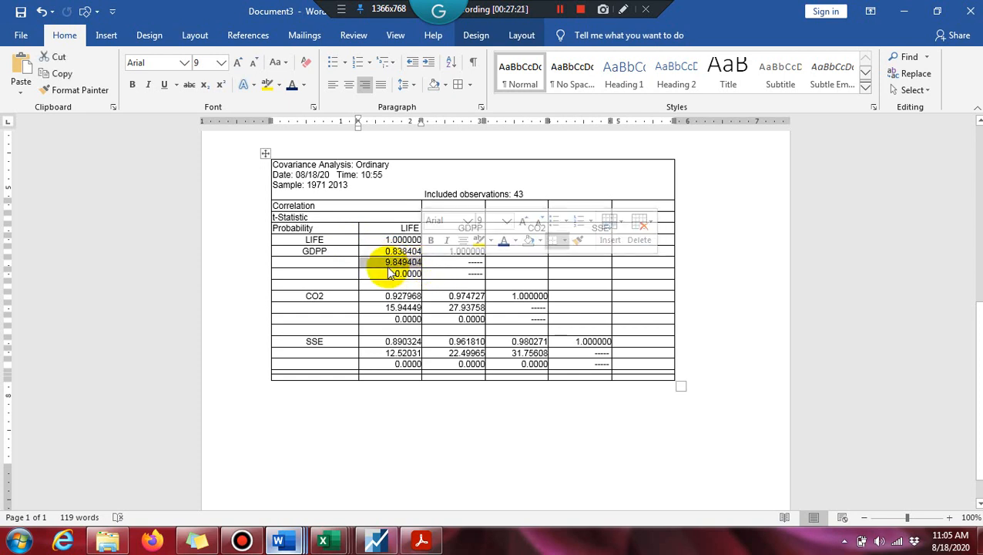
{"action": "left_click", "coordinate": [264, 84]}
{"action": "left_click", "coordinate": [395, 228]}
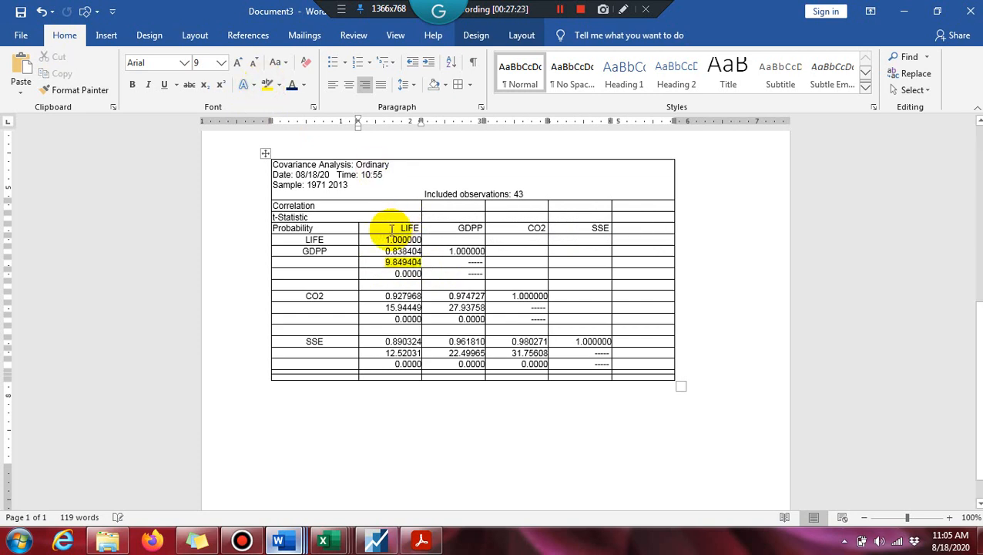
{"action": "left_click_drag", "start_coordinate": [392, 272], "coordinate": [421, 274]}
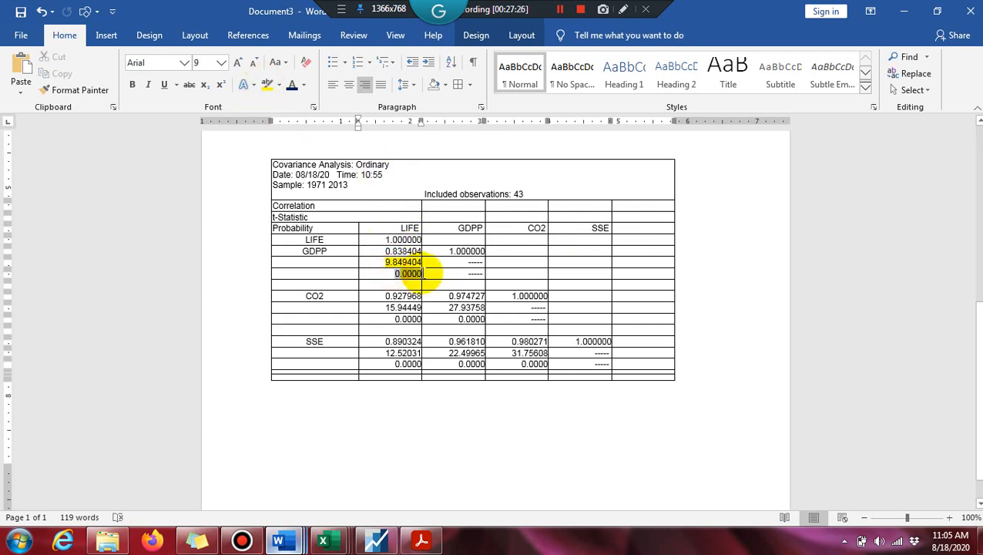
{"action": "left_click", "coordinate": [267, 86]}
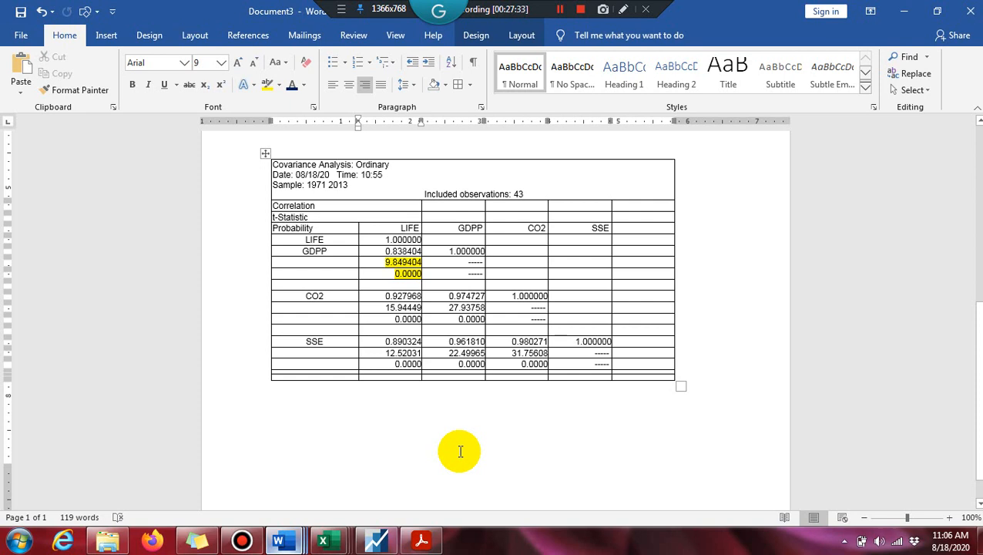
Left-align the "Included observations: 43" line in the table's heading row.
{"action": "left_click", "coordinate": [564, 201]}
{"action": "left_click", "coordinate": [565, 192]}
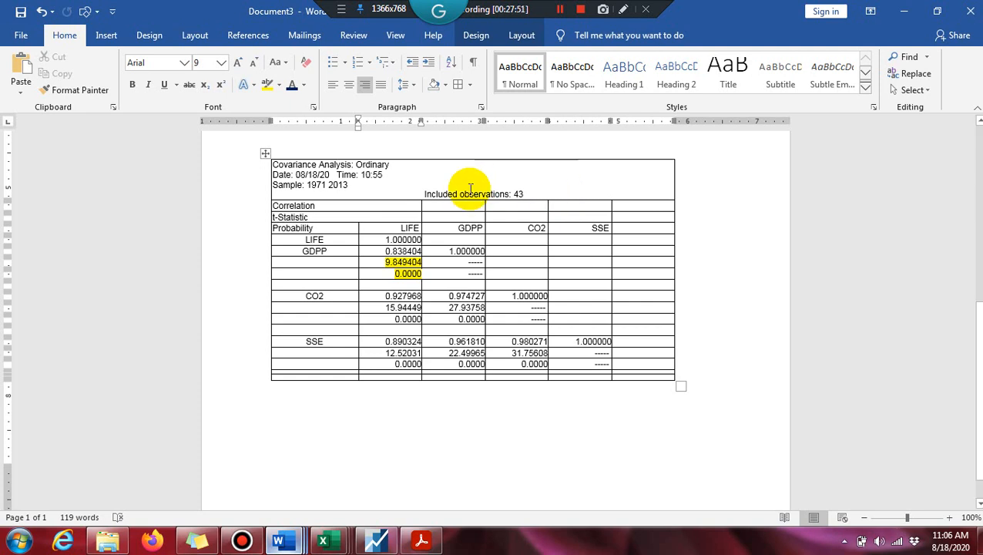
{"action": "left_click", "coordinate": [424, 192]}
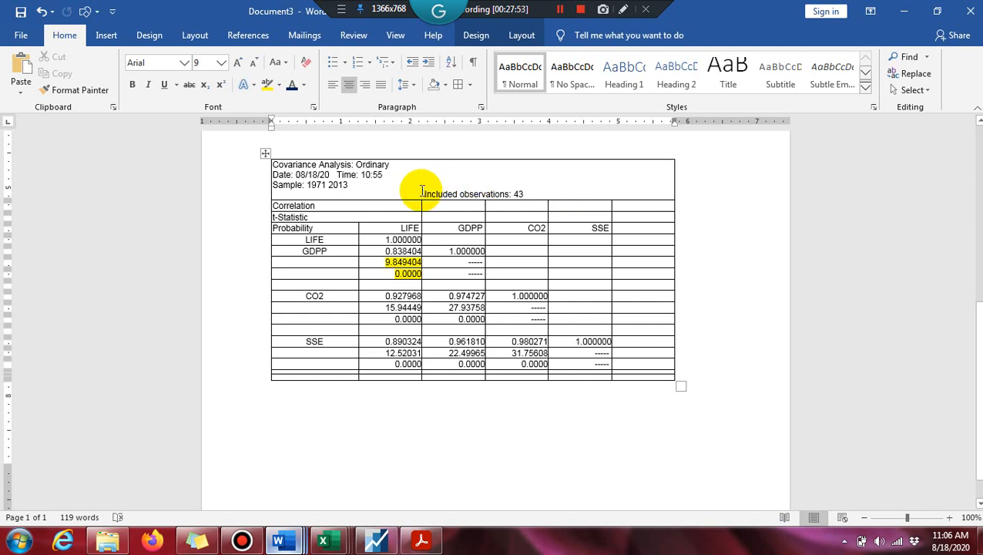
{"action": "key", "text": "ctrl+l"}
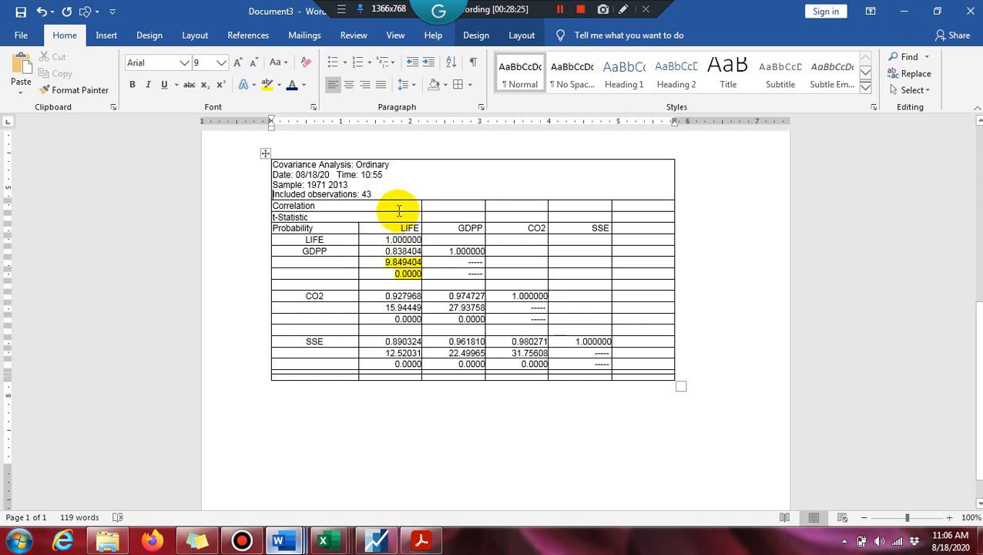
Highlight the correlation, t-statistic and probability values for CO2–GDPP, SSE–GDPP and SSE–CO2 in bright green.
{"action": "left_click_drag", "start_coordinate": [389, 220], "coordinate": [399, 375]}
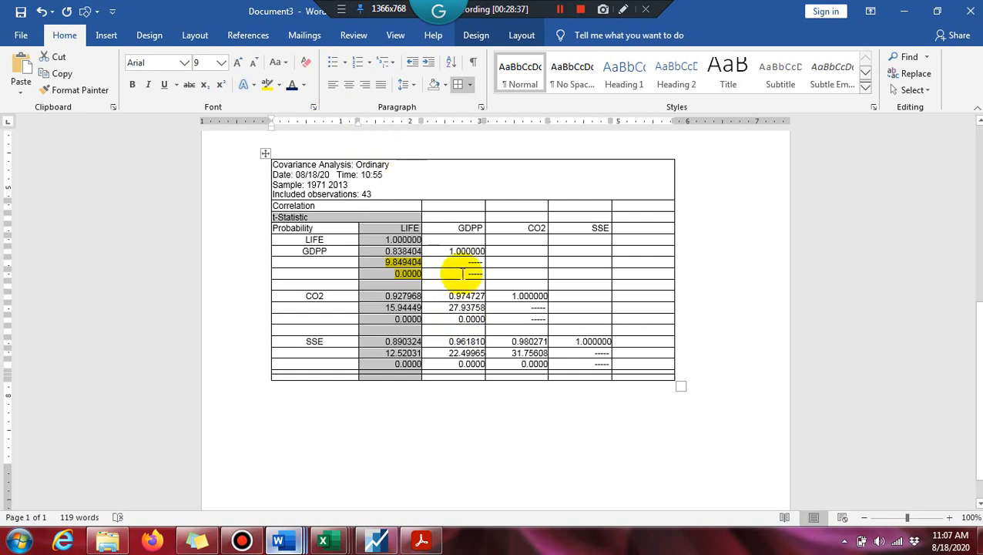
{"action": "left_click_drag", "start_coordinate": [442, 295], "coordinate": [461, 319]}
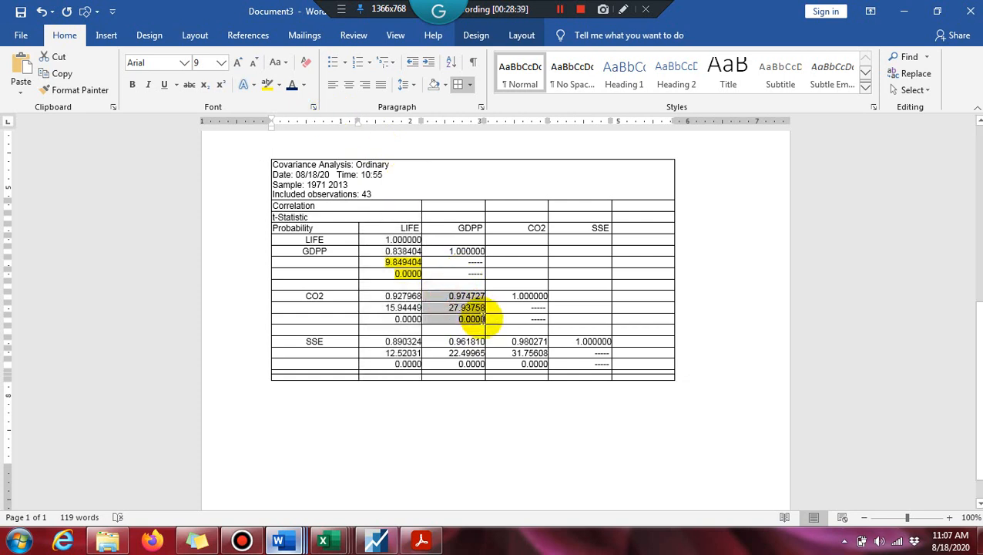
{"action": "left_click", "coordinate": [281, 86]}
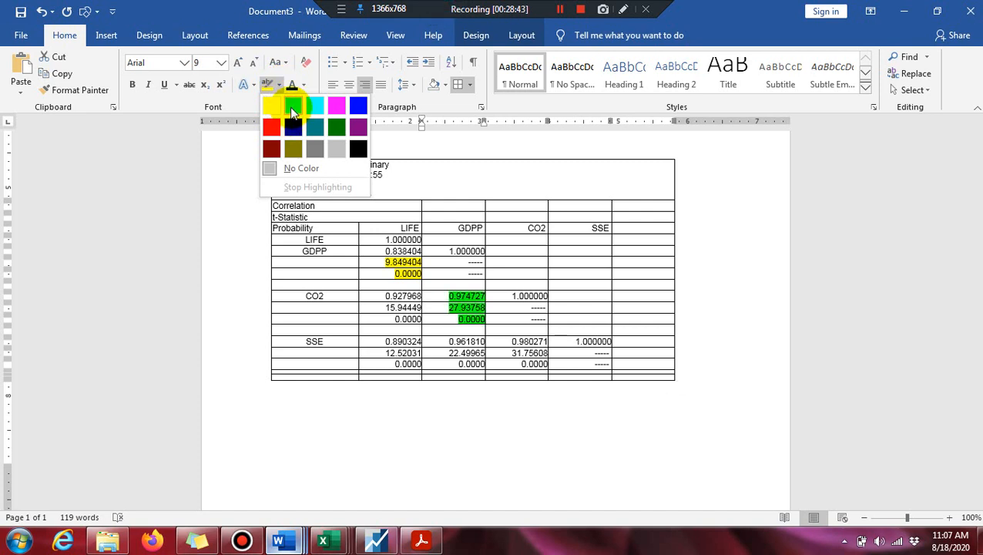
{"action": "left_click", "coordinate": [293, 105]}
{"action": "left_click_drag", "start_coordinate": [453, 341], "coordinate": [478, 372]}
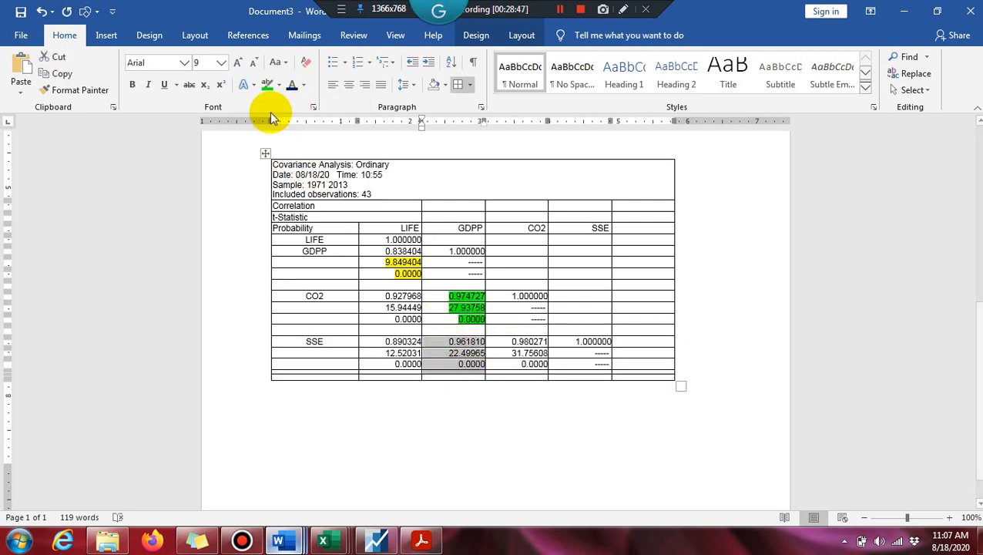
{"action": "left_click", "coordinate": [268, 89]}
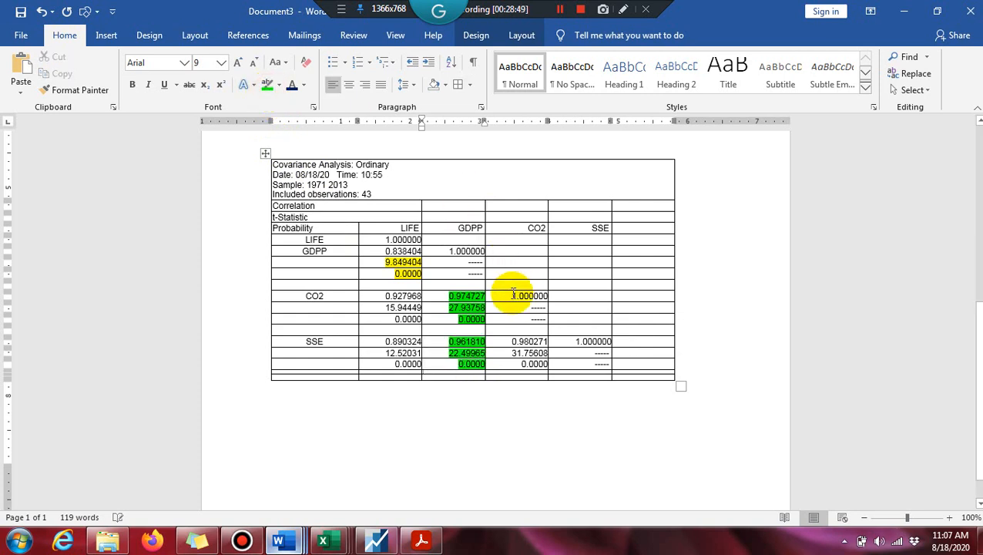
{"action": "left_click_drag", "start_coordinate": [512, 343], "coordinate": [535, 368]}
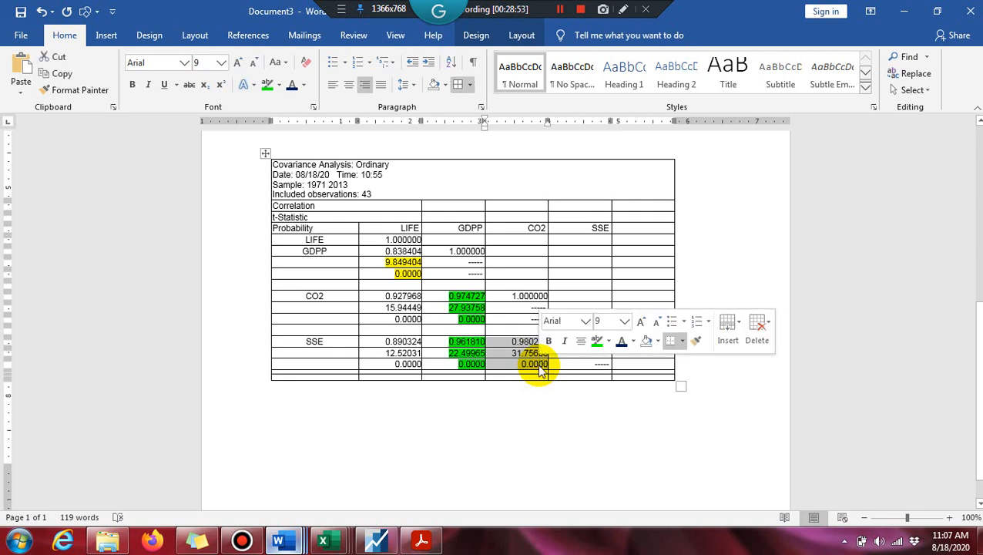
{"action": "left_click", "coordinate": [268, 90]}
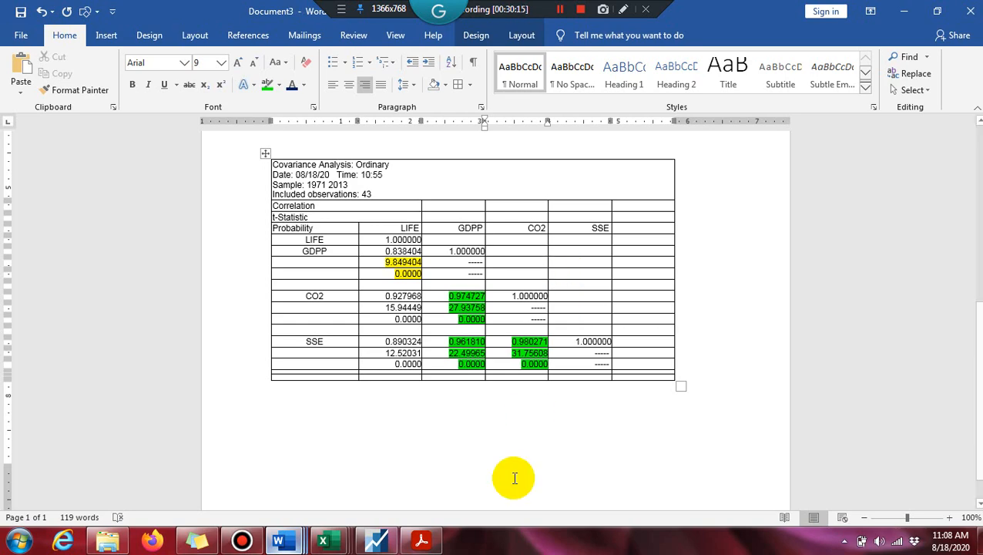
Switch to the PDF article in Acrobat Reader and examine the Table-2 probability values and correlations among the independent variables.
{"action": "left_click", "coordinate": [421, 539]}
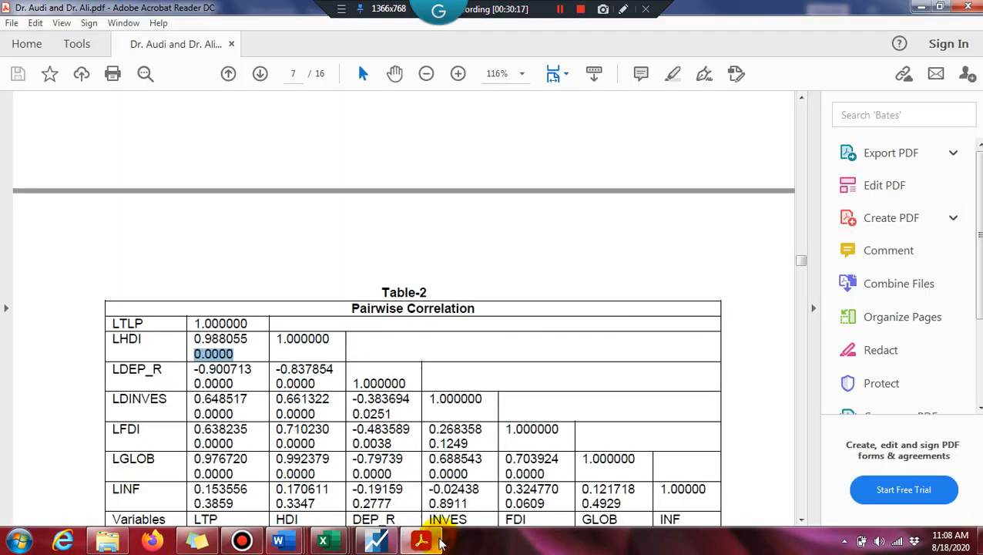
{"action": "left_click", "coordinate": [656, 262]}
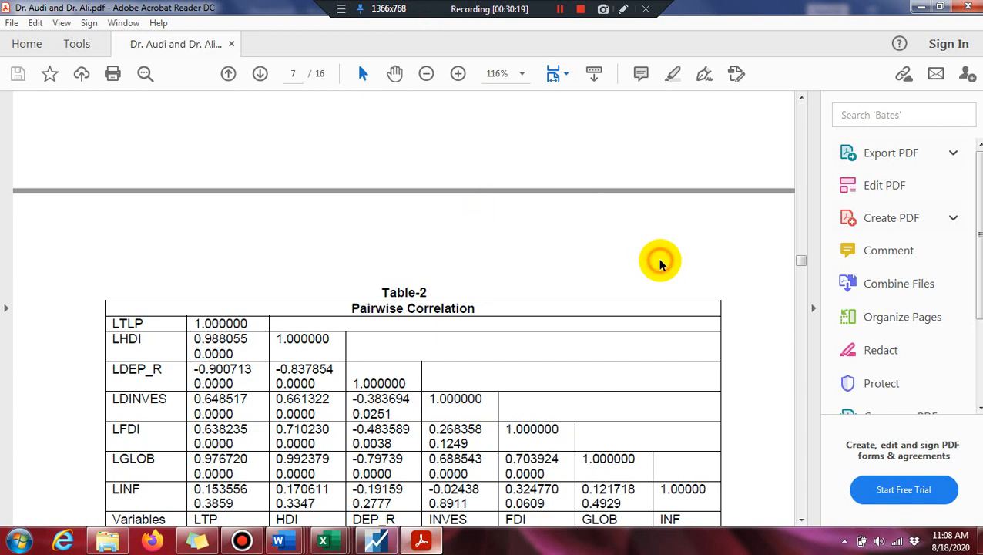
{"action": "left_click", "coordinate": [801, 520]}
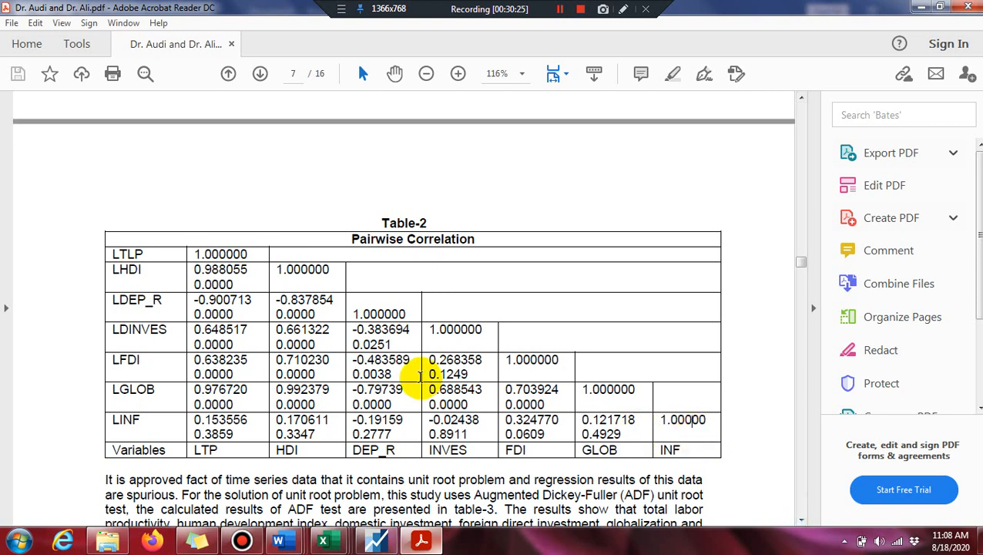
{"action": "left_click_drag", "start_coordinate": [235, 312], "coordinate": [194, 313]}
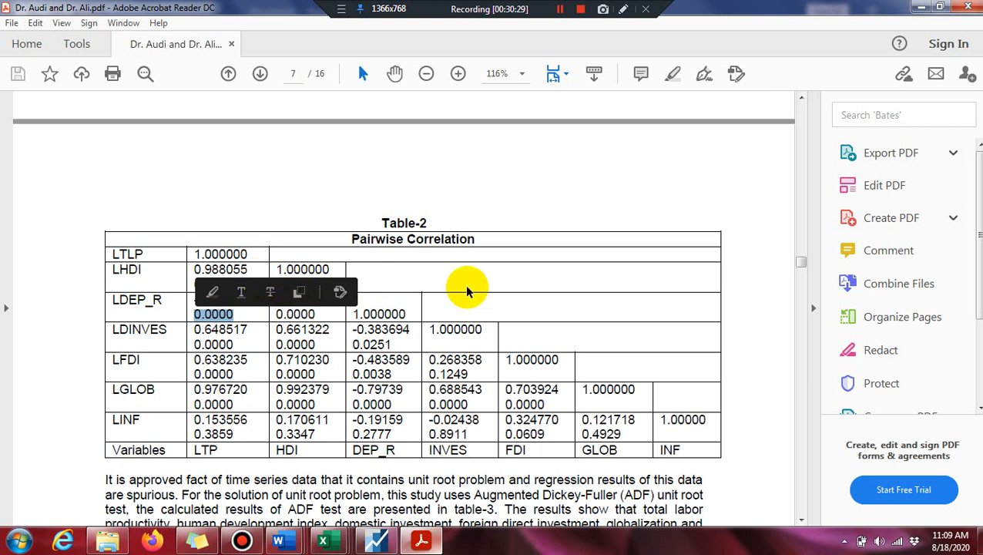
{"action": "left_click", "coordinate": [502, 309]}
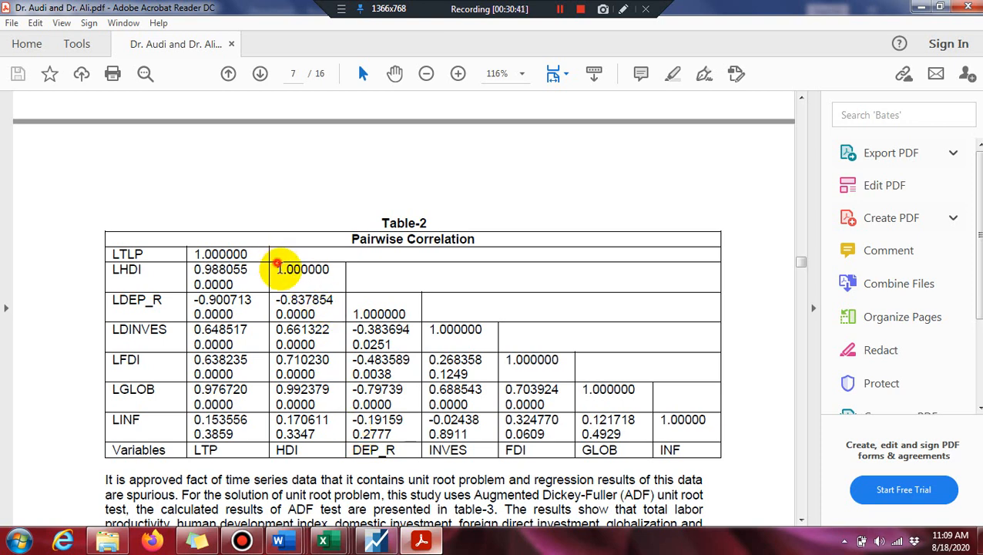
{"action": "left_click_drag", "start_coordinate": [276, 269], "coordinate": [391, 383]}
{"action": "left_click", "coordinate": [391, 383]}
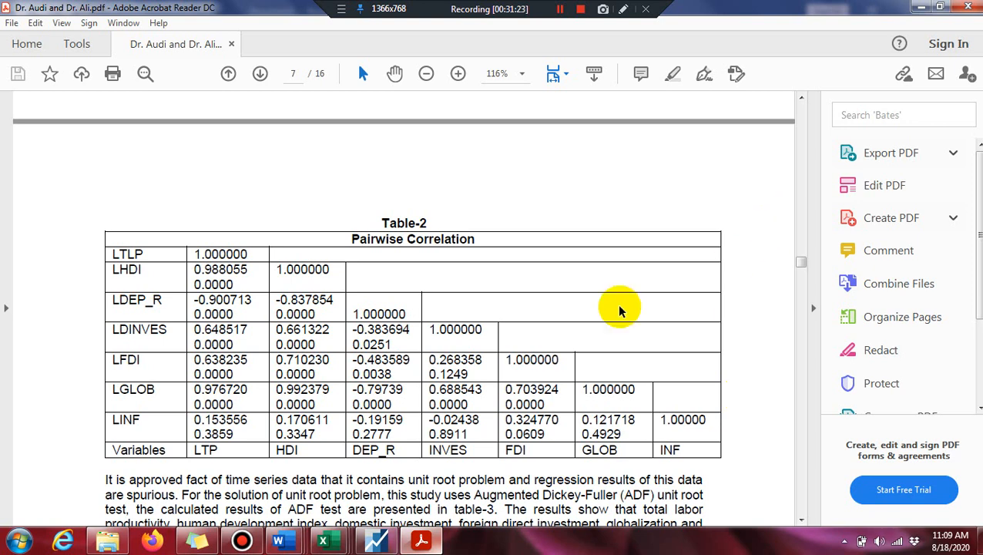
Review the article's Table-2, correlation discussion and Table-1 once more, and return to the covariance analysis output in EViews.
{"action": "left_click", "coordinate": [801, 520]}
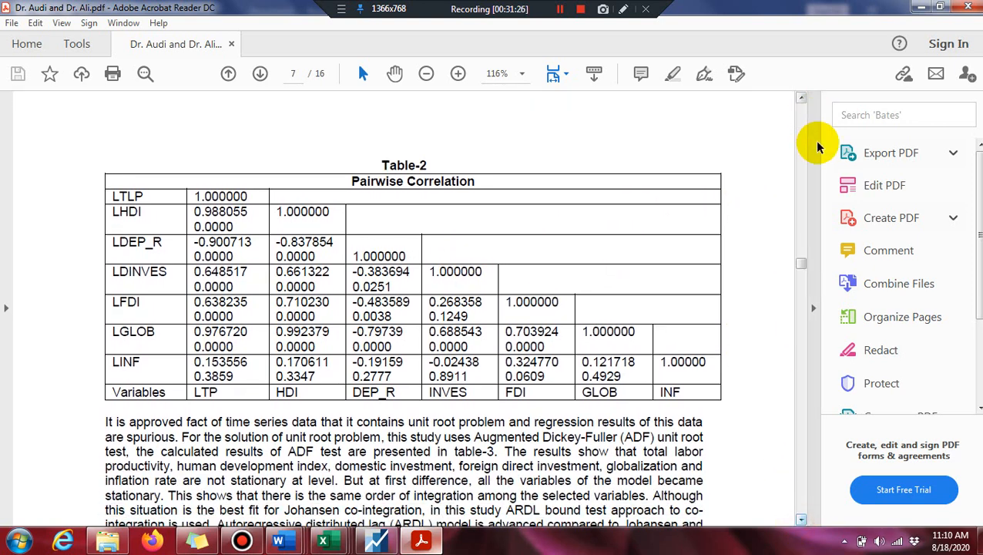
{"action": "left_click", "coordinate": [801, 99]}
{"action": "left_click", "coordinate": [801, 99]}
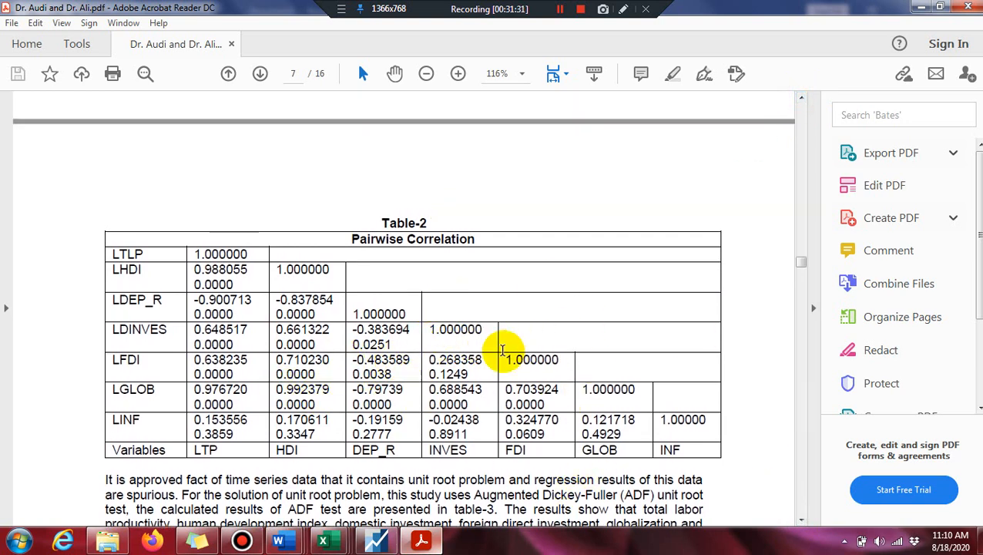
{"action": "left_click", "coordinate": [802, 98]}
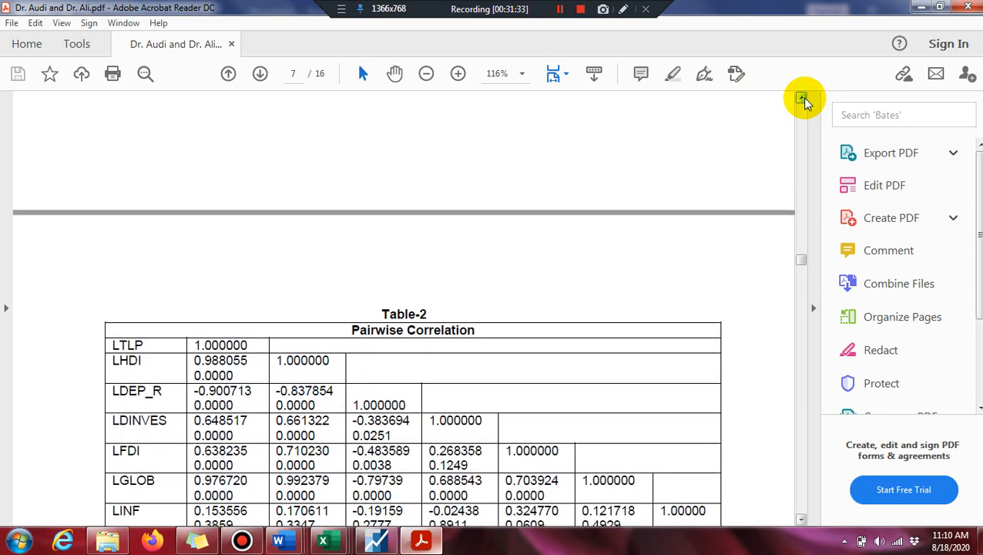
{"action": "left_click", "coordinate": [803, 98]}
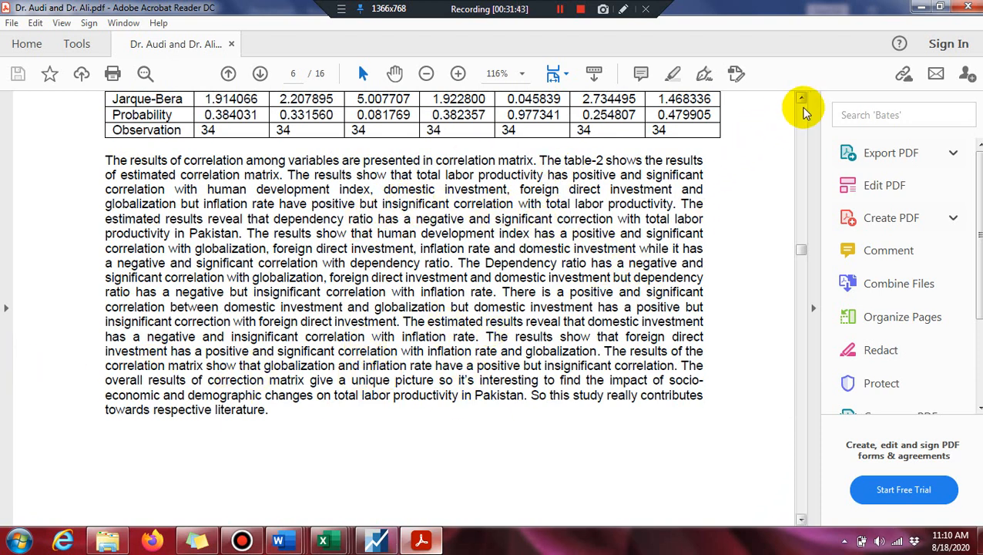
{"action": "left_click", "coordinate": [801, 99]}
{"action": "left_click", "coordinate": [801, 99]}
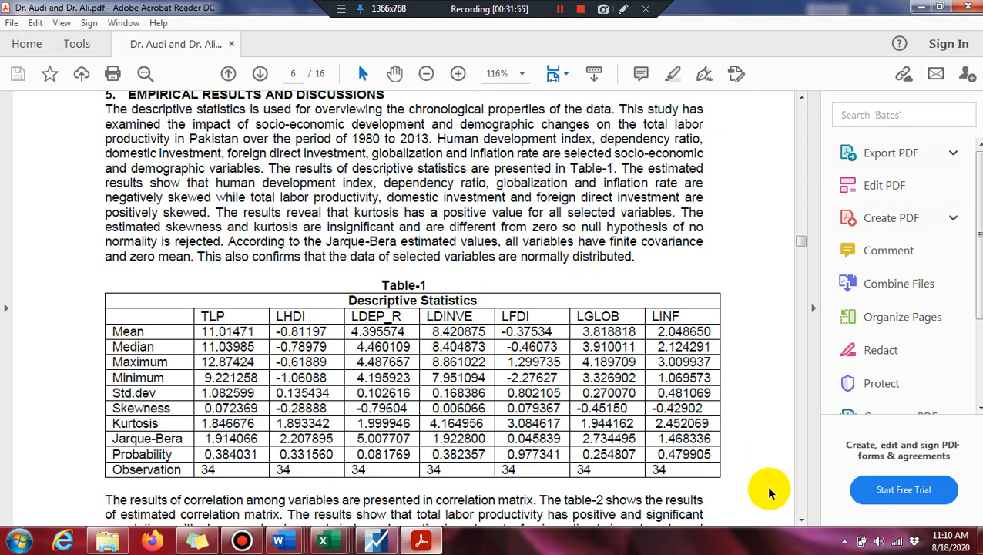
{"action": "left_click", "coordinate": [801, 520]}
{"action": "left_click", "coordinate": [802, 520]}
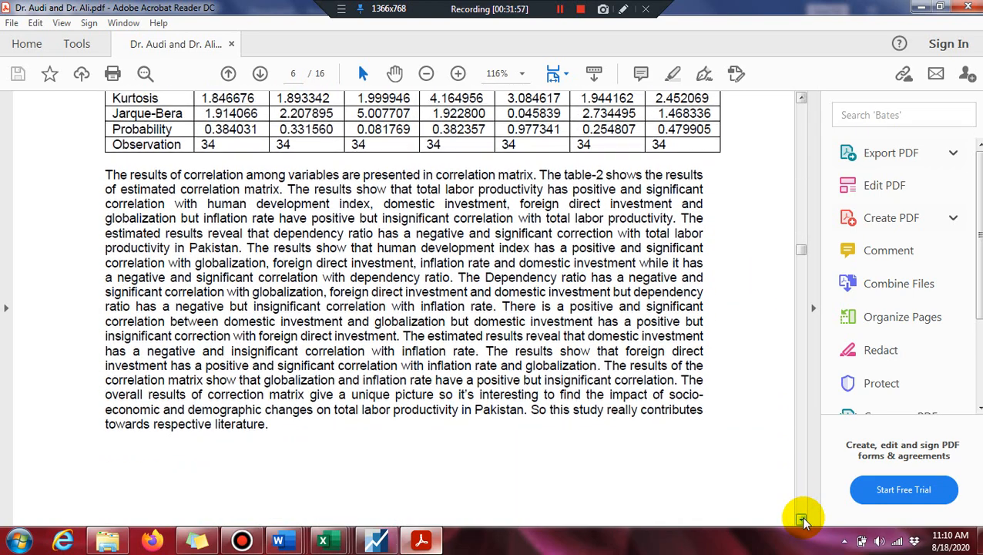
{"action": "left_click", "coordinate": [801, 520]}
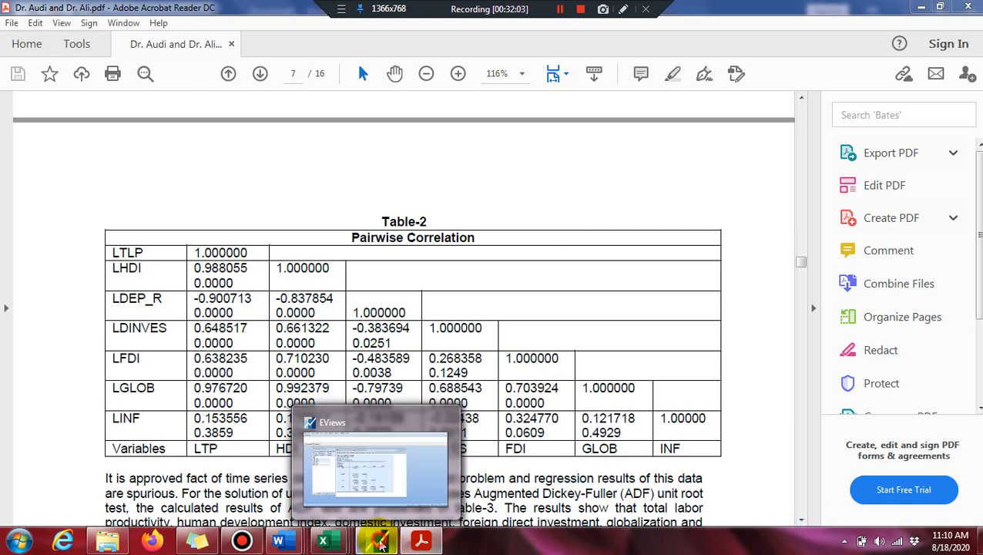
{"action": "left_click", "coordinate": [377, 539]}
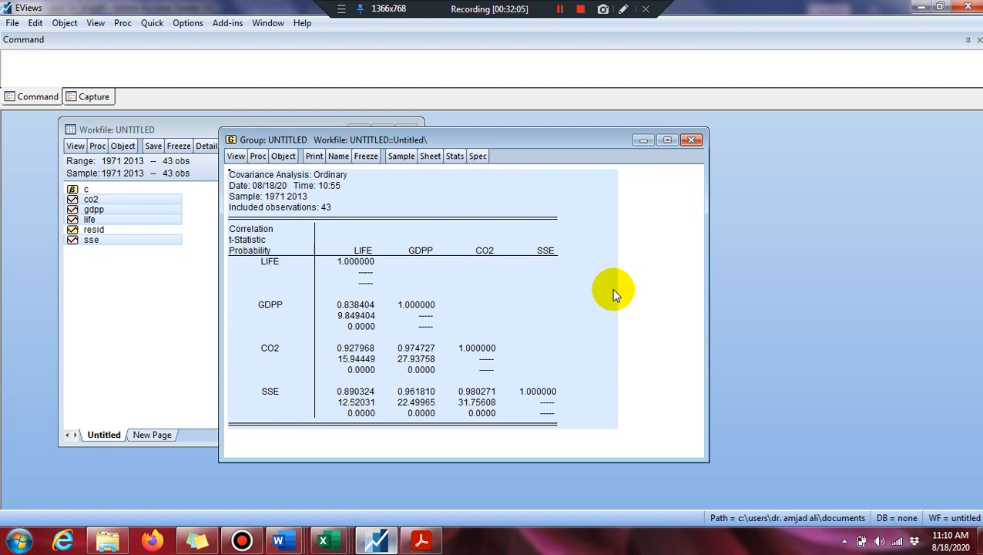